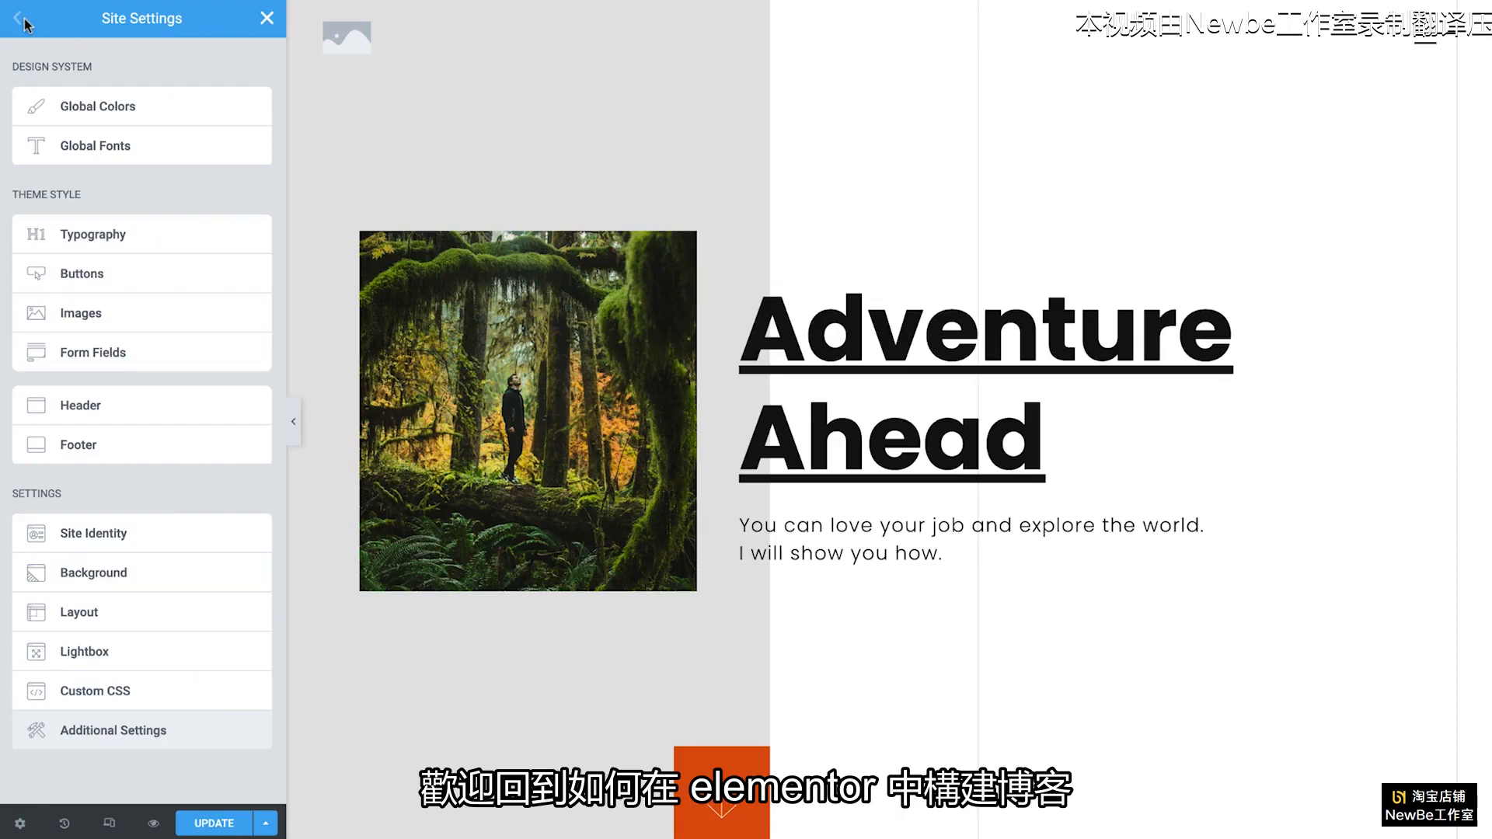
- Change the Primary global colour in Site Settings to bright red (#FB1414)
left_click(53, 111)
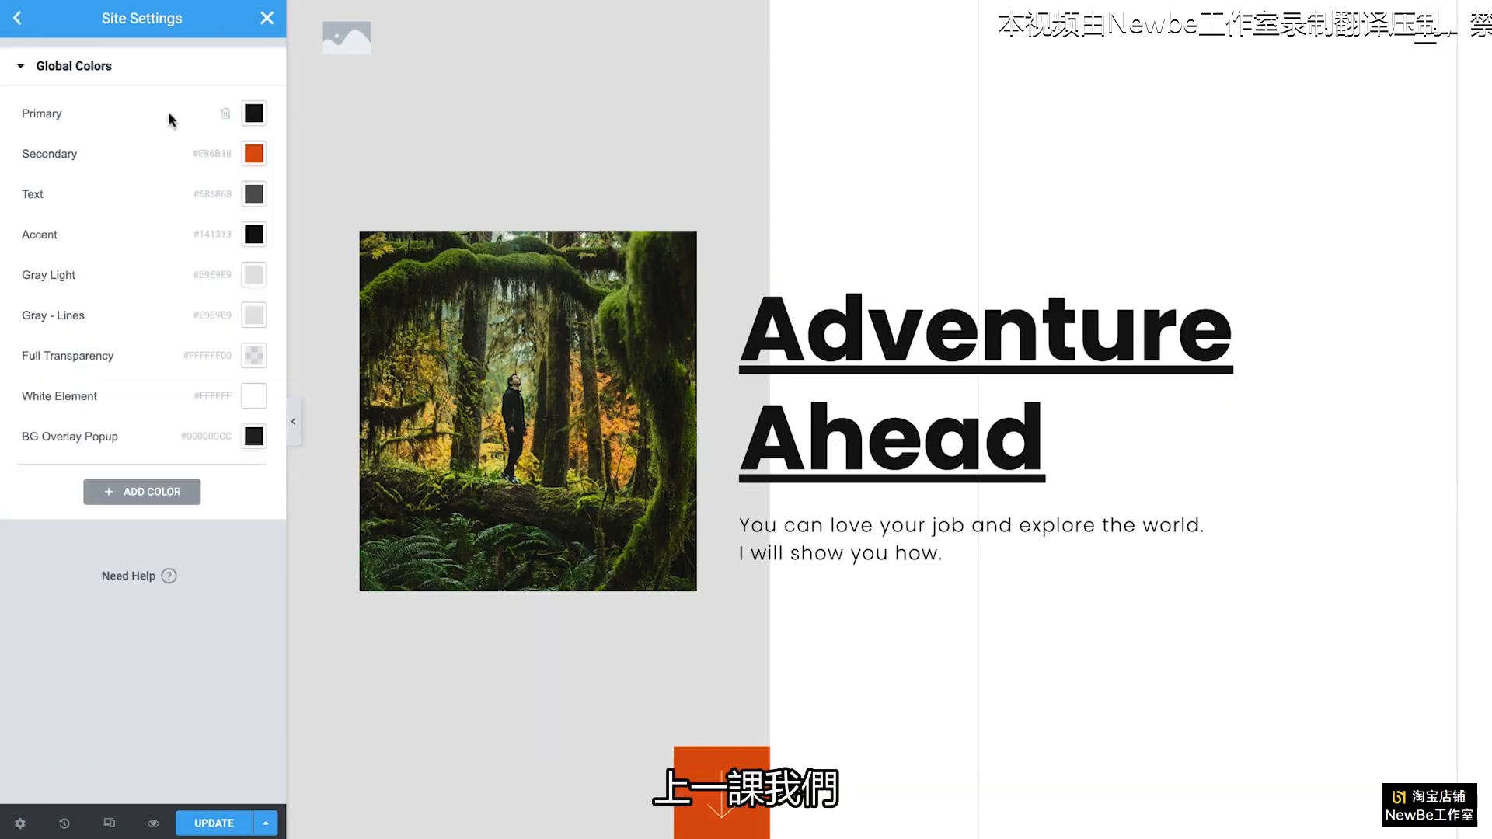
left_click(251, 114)
mouse_move(113, 248)
left_mouse_down()
mouse_move(237, 187)
mouse_move(250, 342)
left_mouse_up()
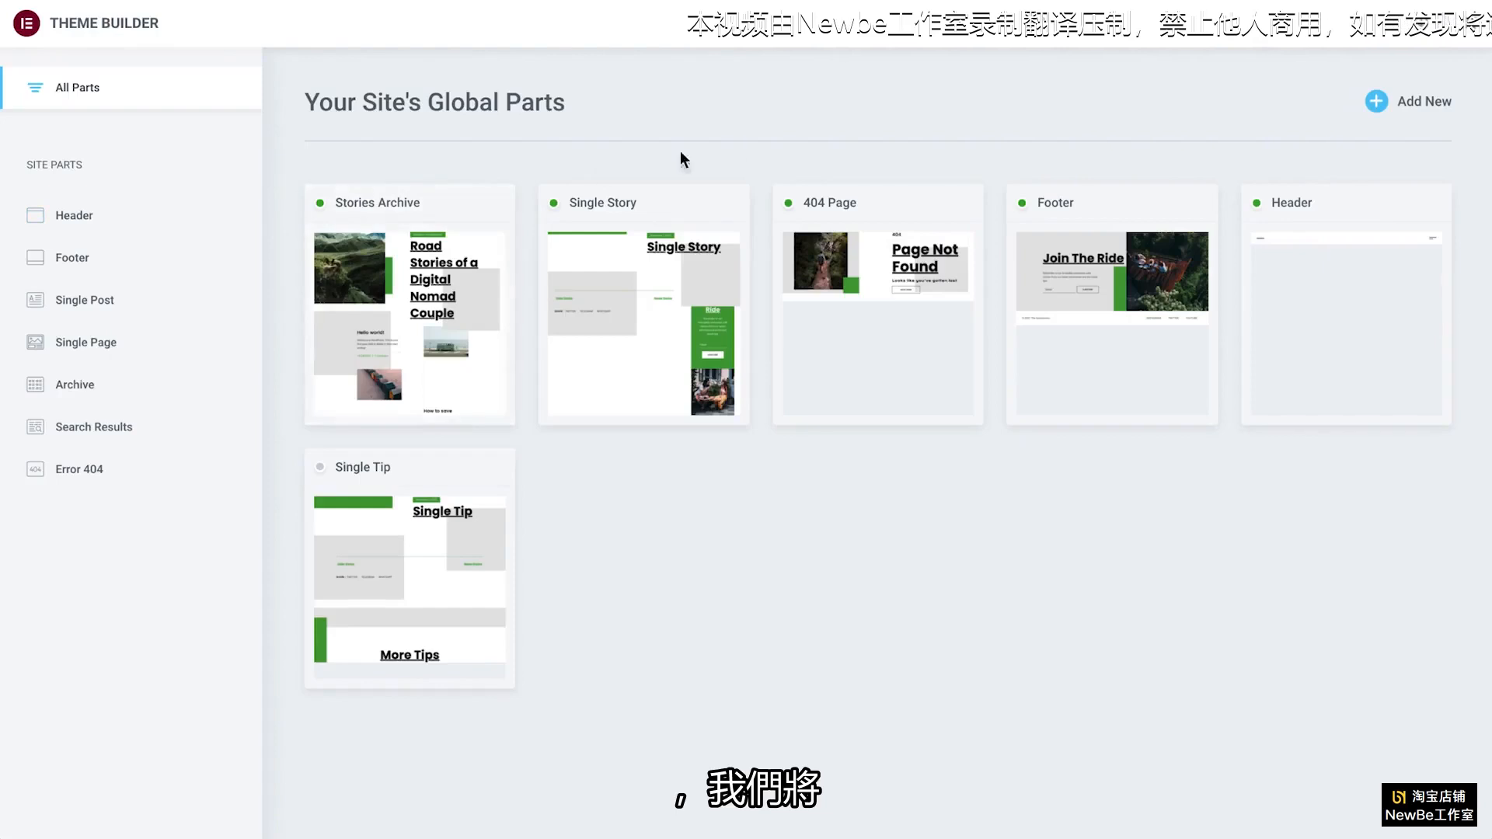
- Start adding a new site part template from the Theme Builder
left_click(1380, 109)
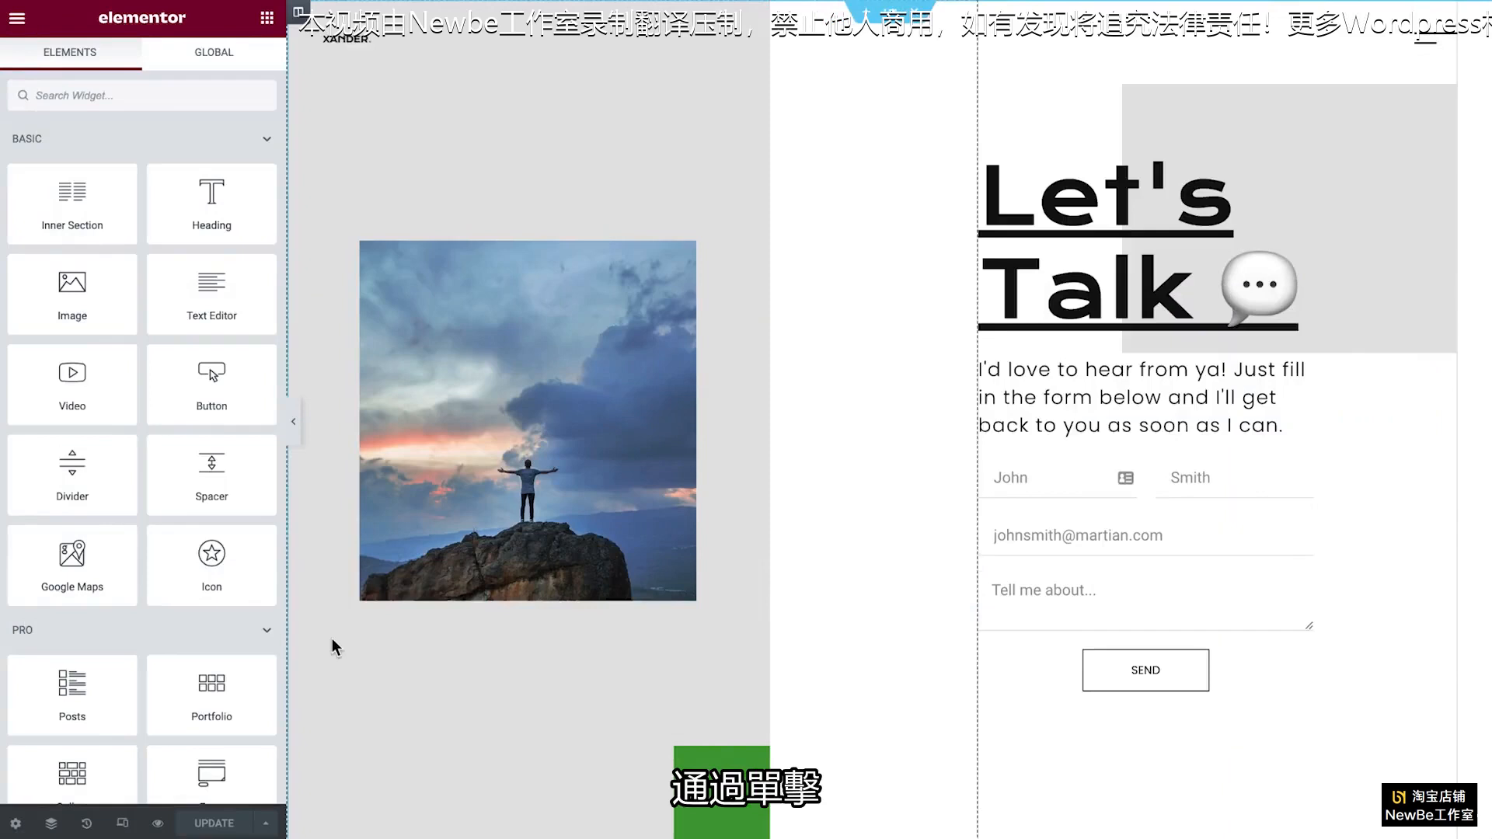
- Return to the Theme Builder overview from the editor's main menu
left_click(17, 19)
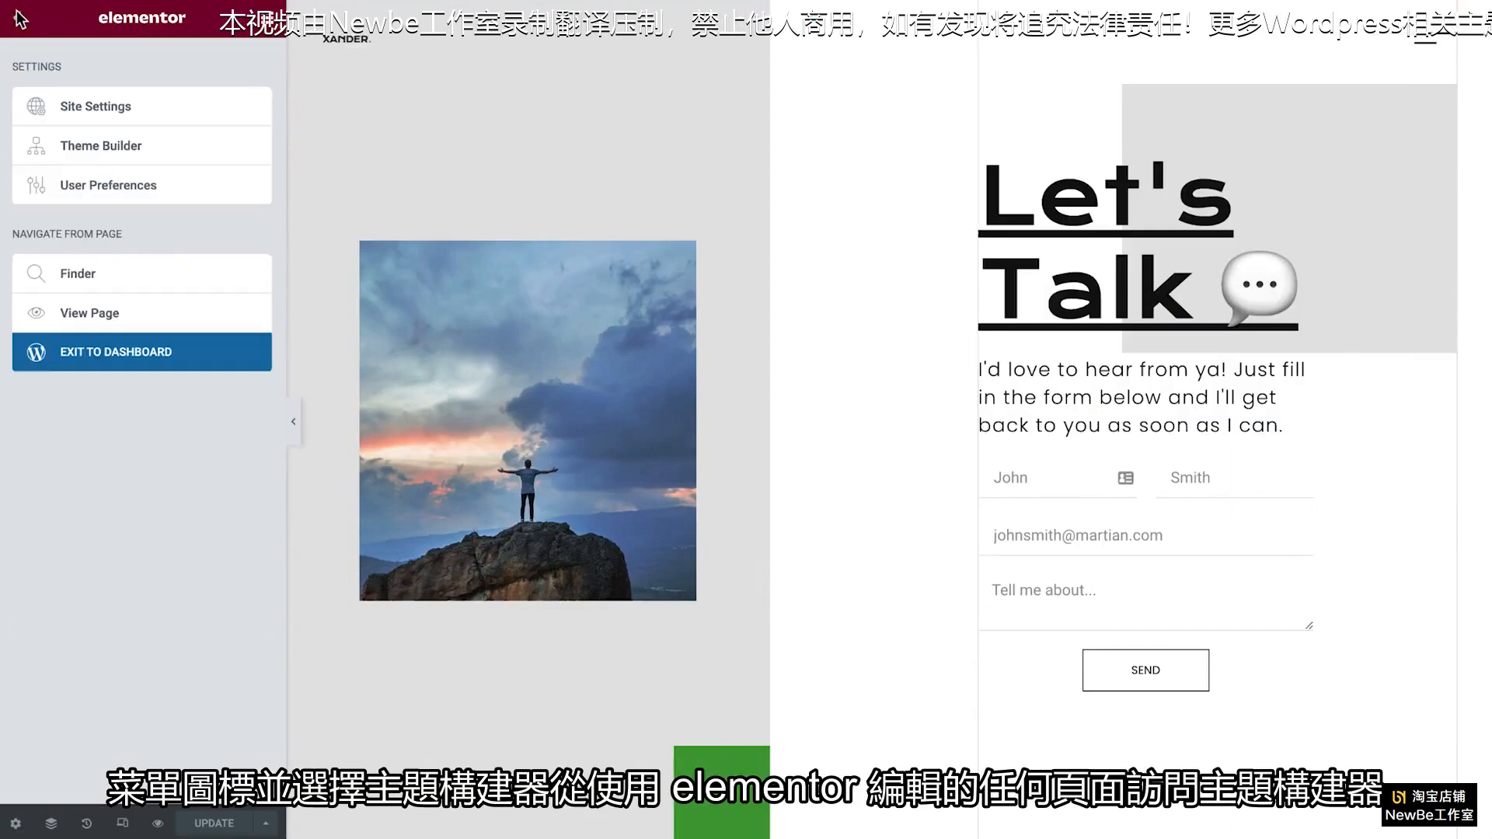
left_click(47, 148)
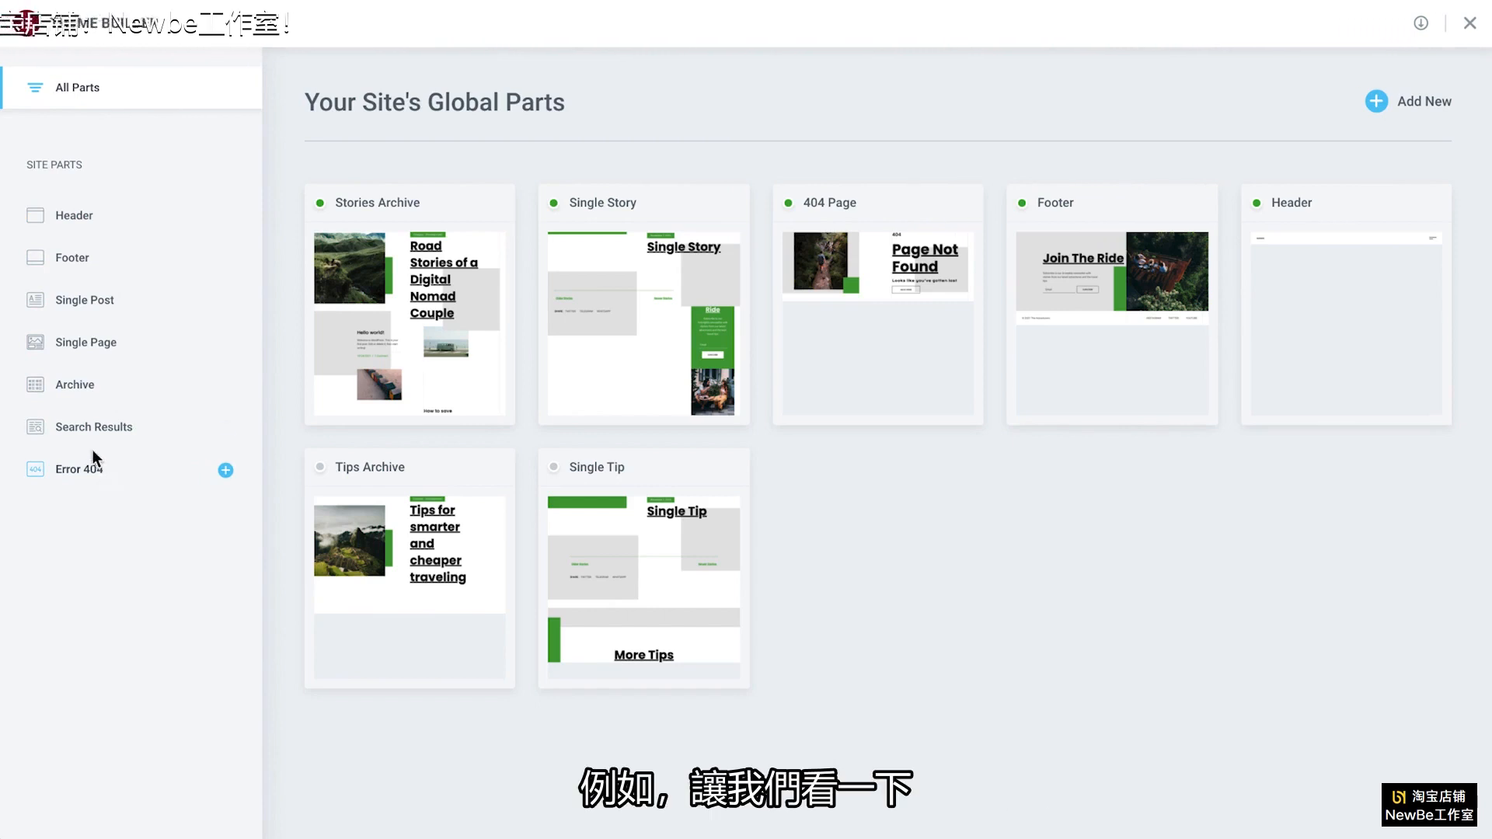
- Filter the Theme Builder to Archive templates: Stories Archive and draft Tips Archive
left_click(40, 385)
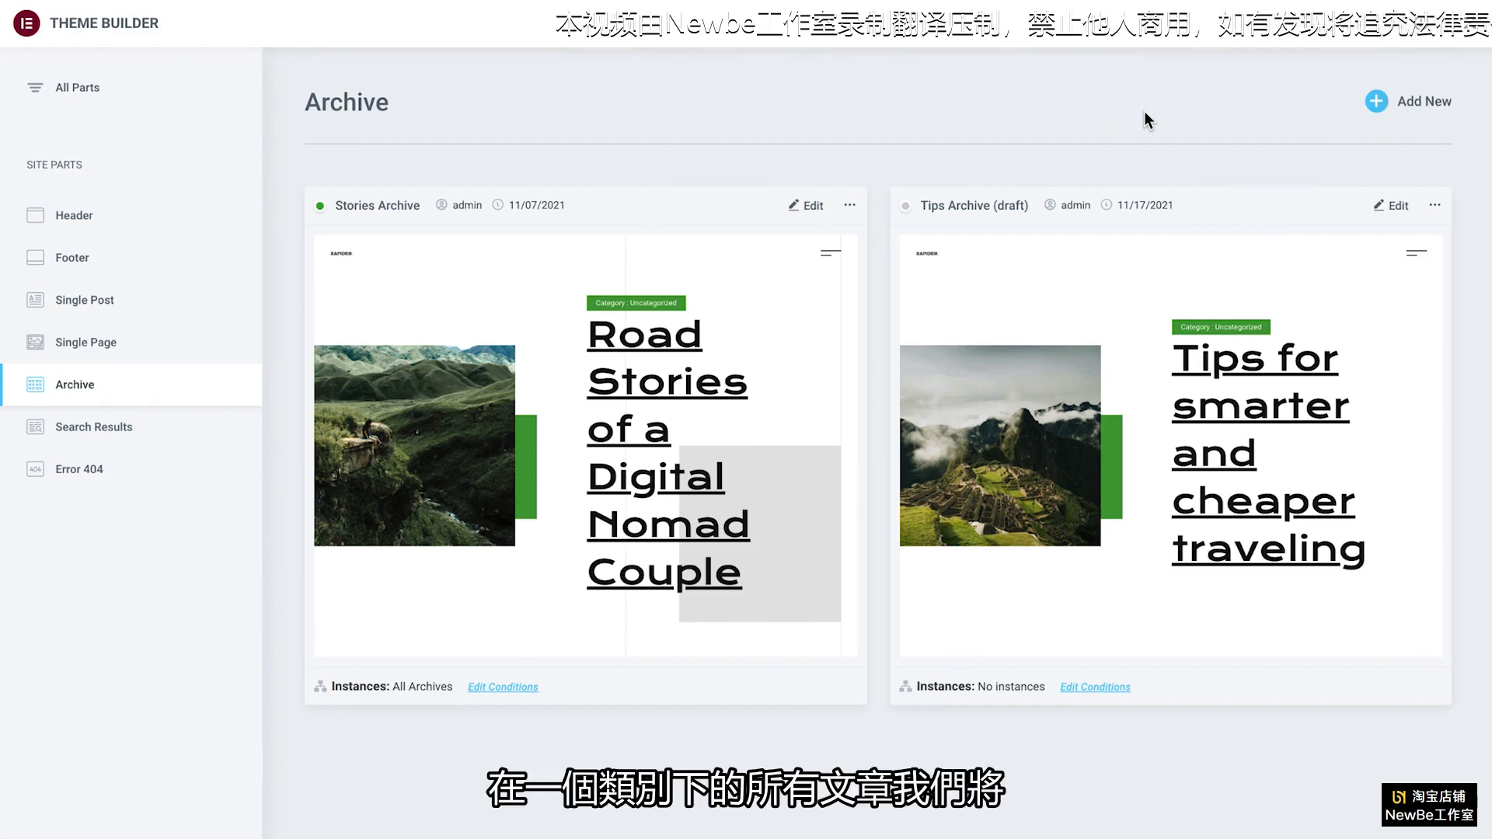
- Move the draft Tips Archive template to the trash
left_click(1435, 205)
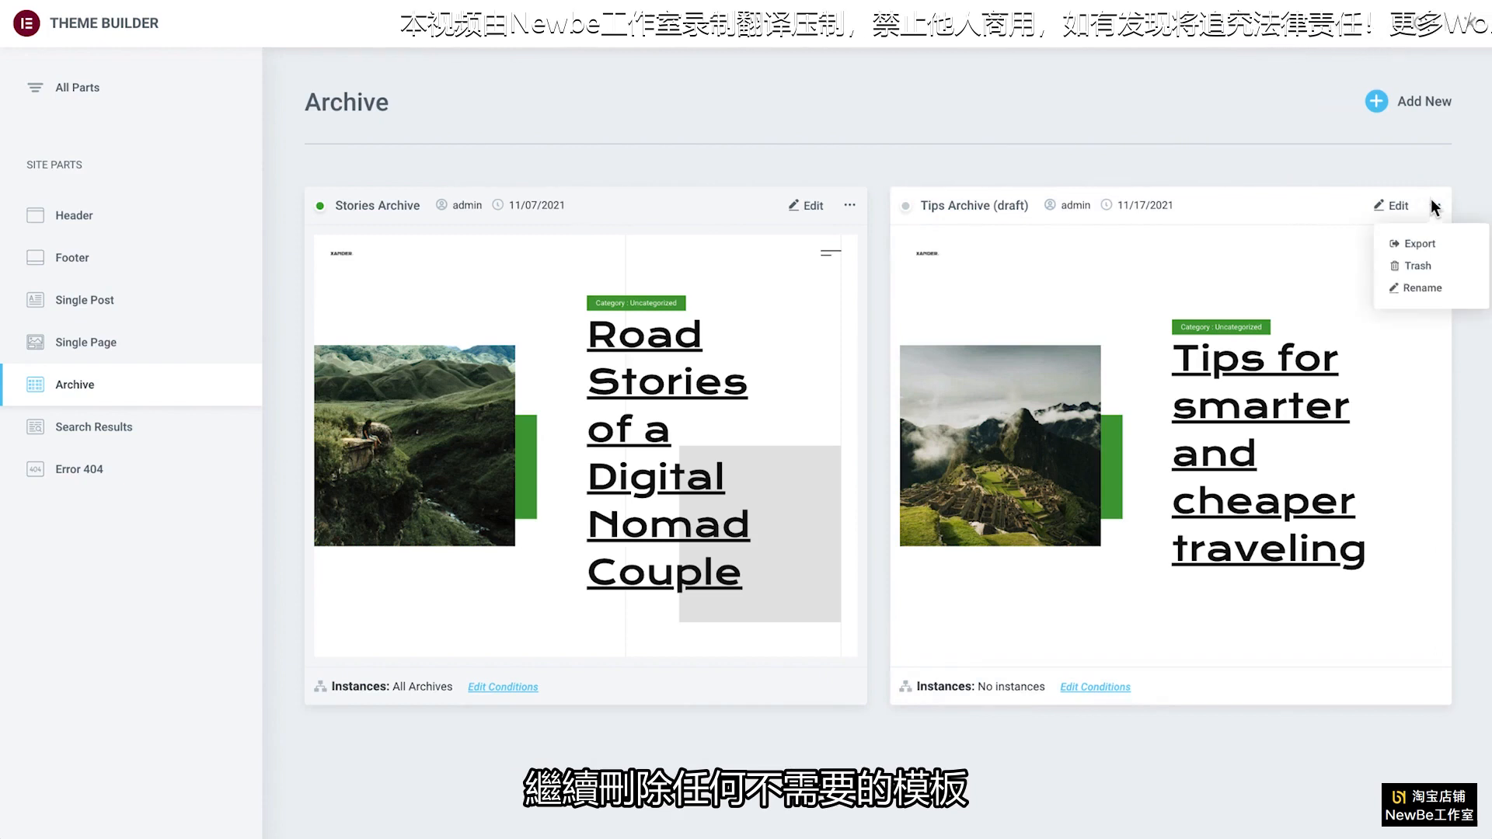
left_click(1418, 266)
left_click(858, 488)
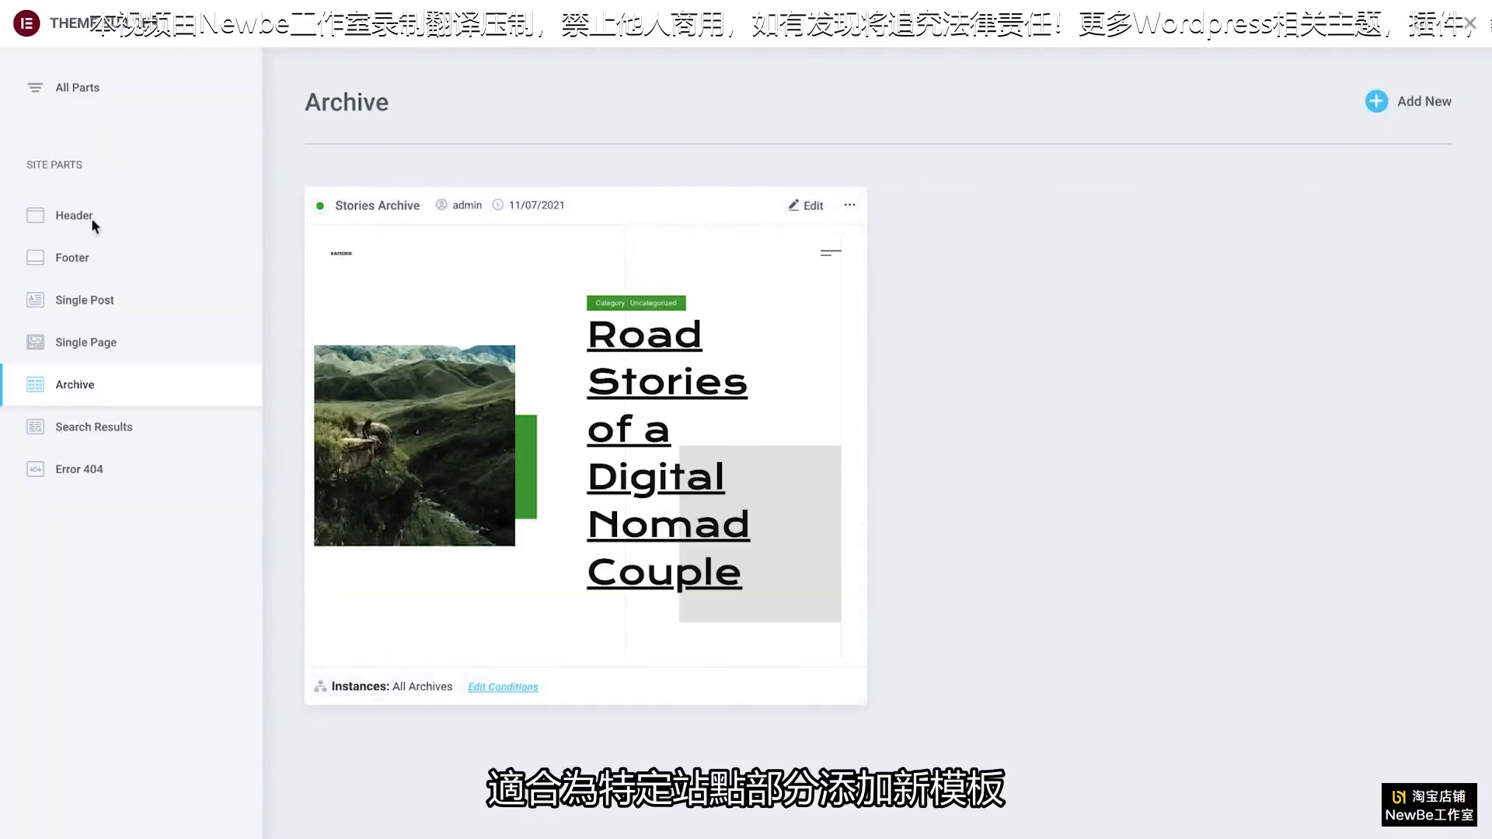
- Review the new-template types and the Single Post explanation, returning to all global parts
mouse_move(91, 217)
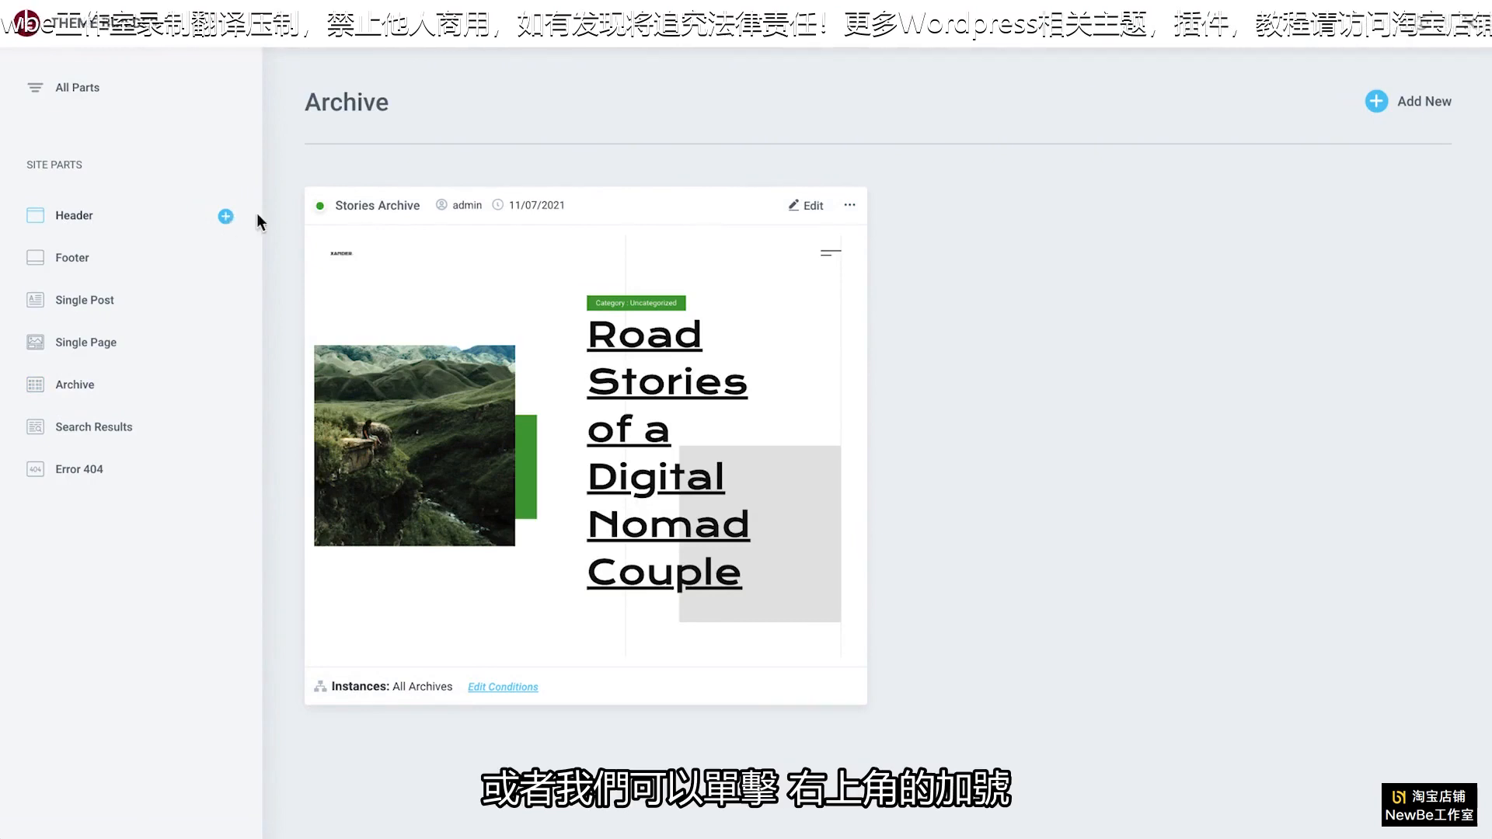
left_click(1380, 109)
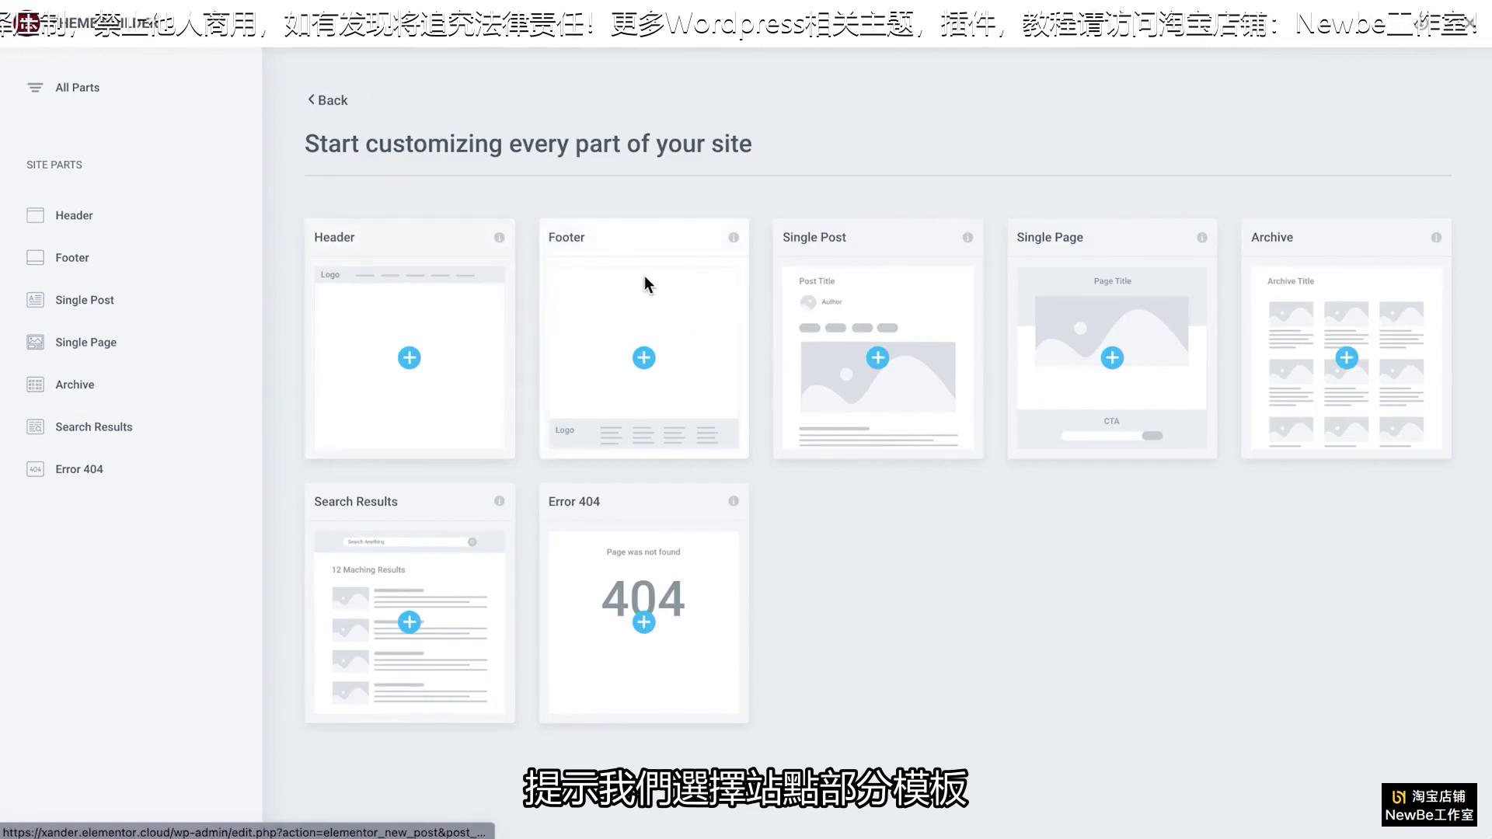
left_click(967, 238)
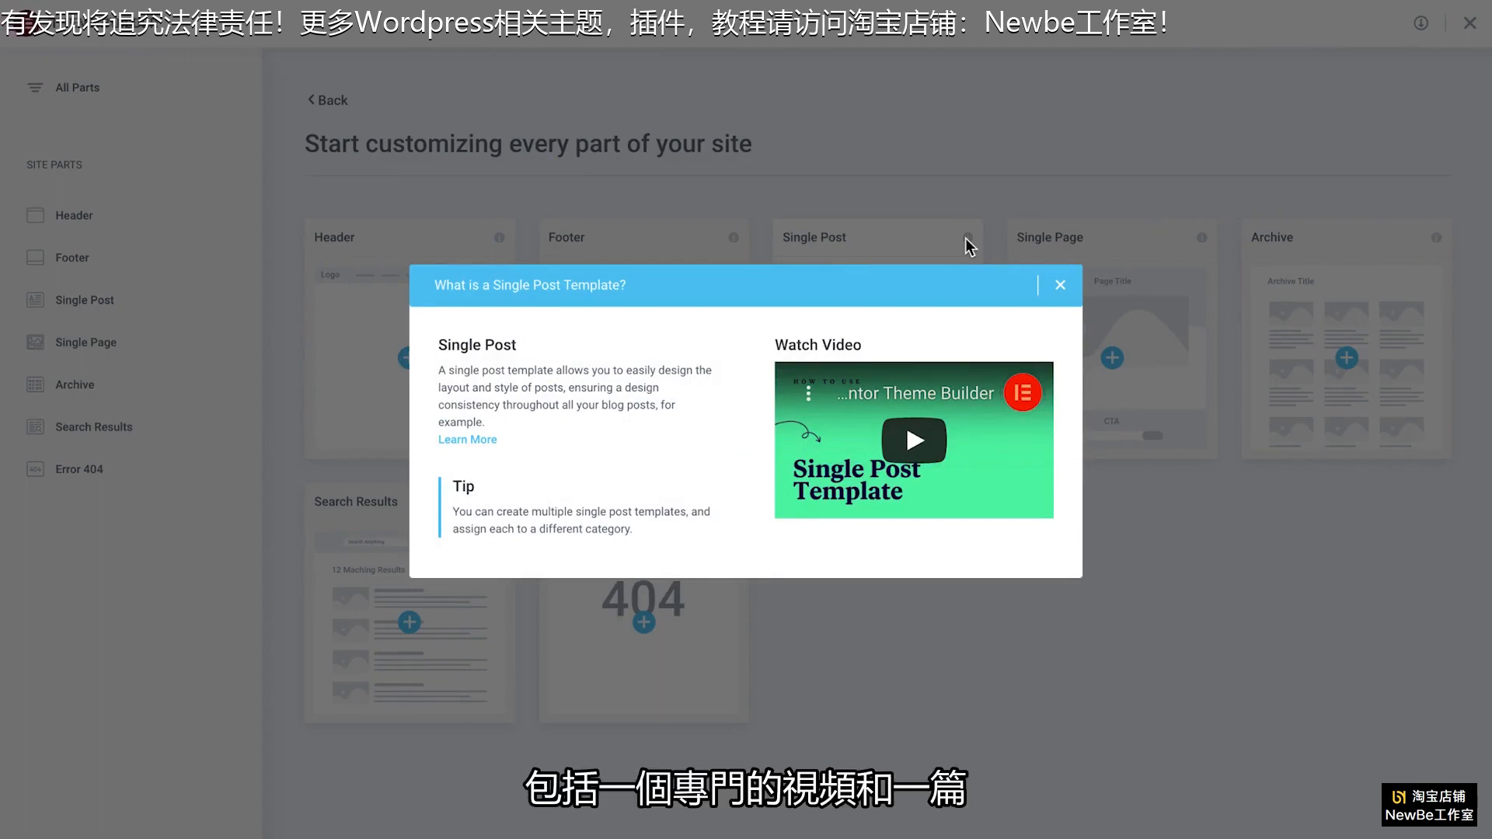
left_click(1061, 284)
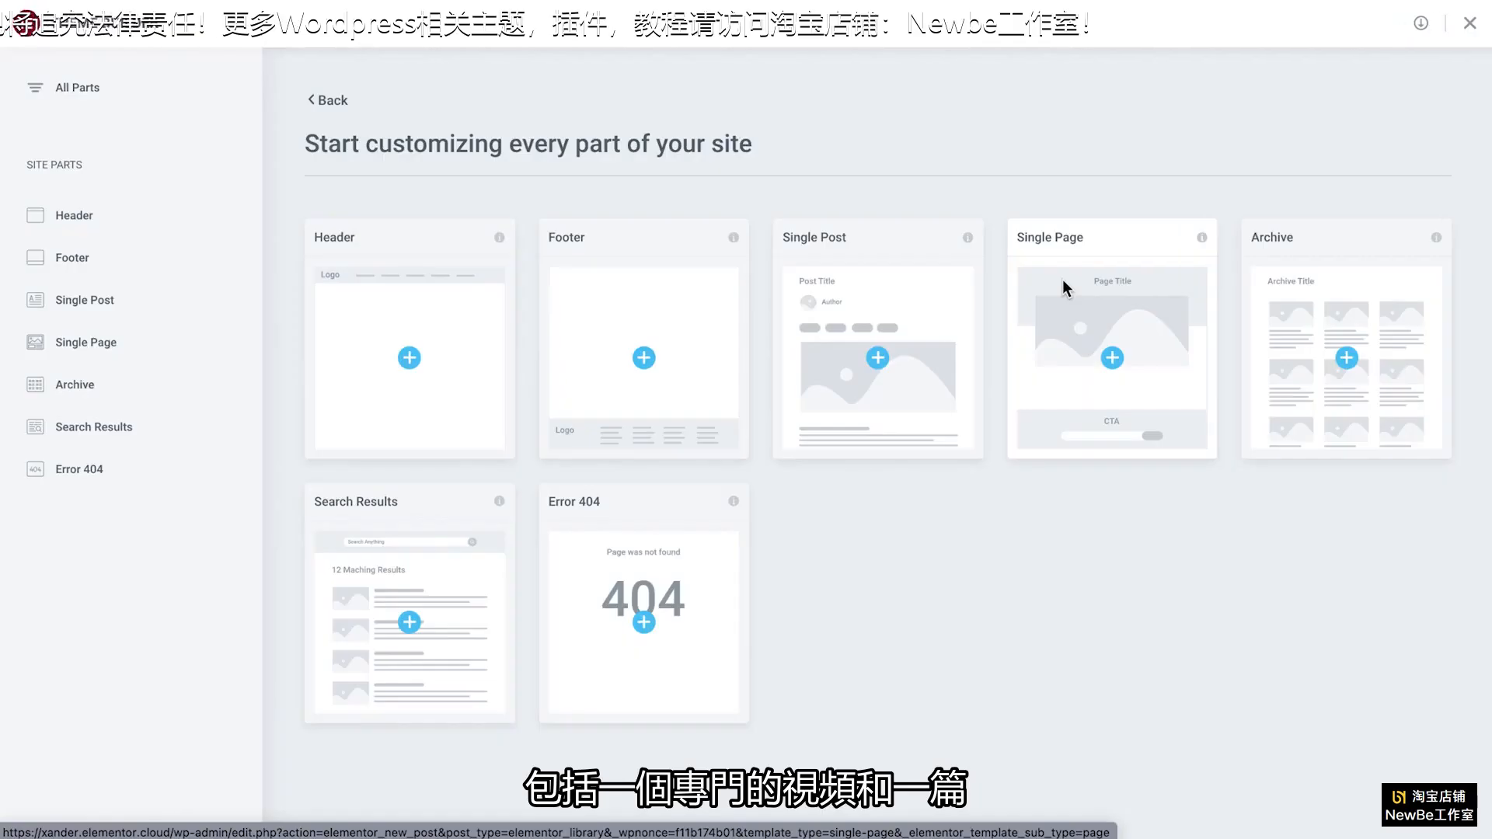
left_click(326, 100)
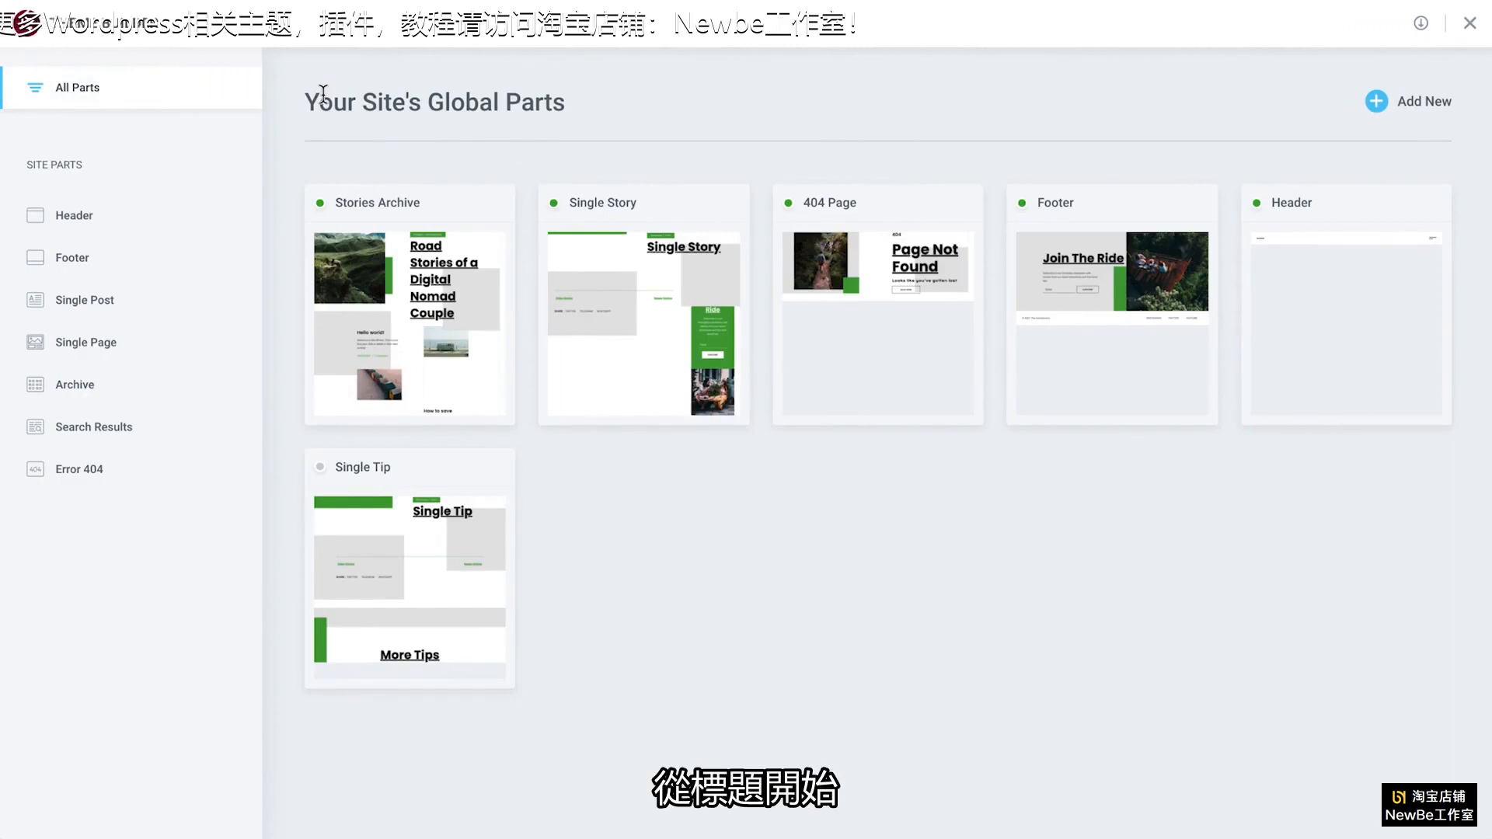
- Open the Entire Site Header template in the Elementor editor
left_click(1337, 234)
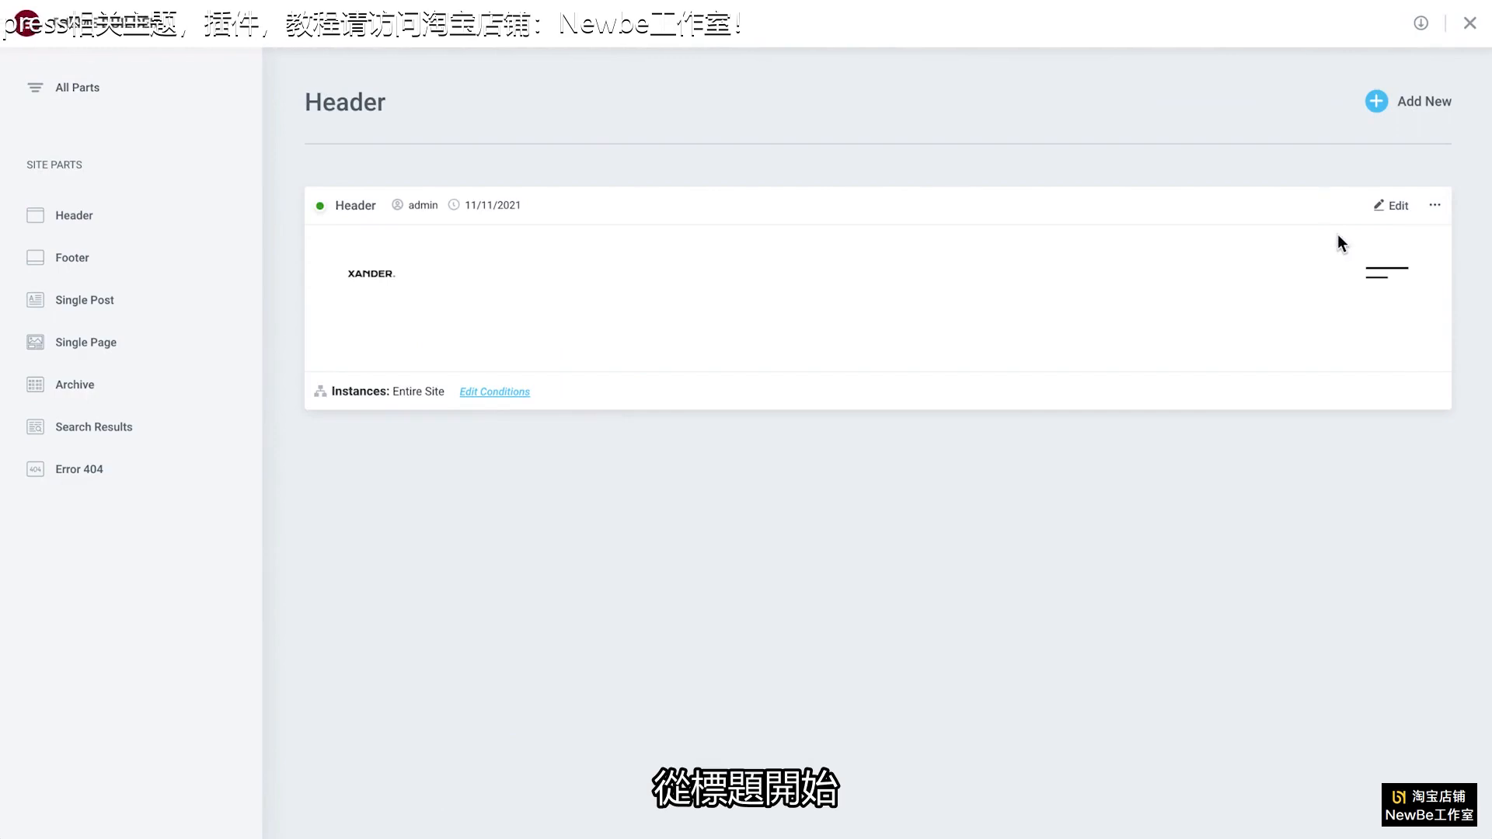
left_click(1389, 209)
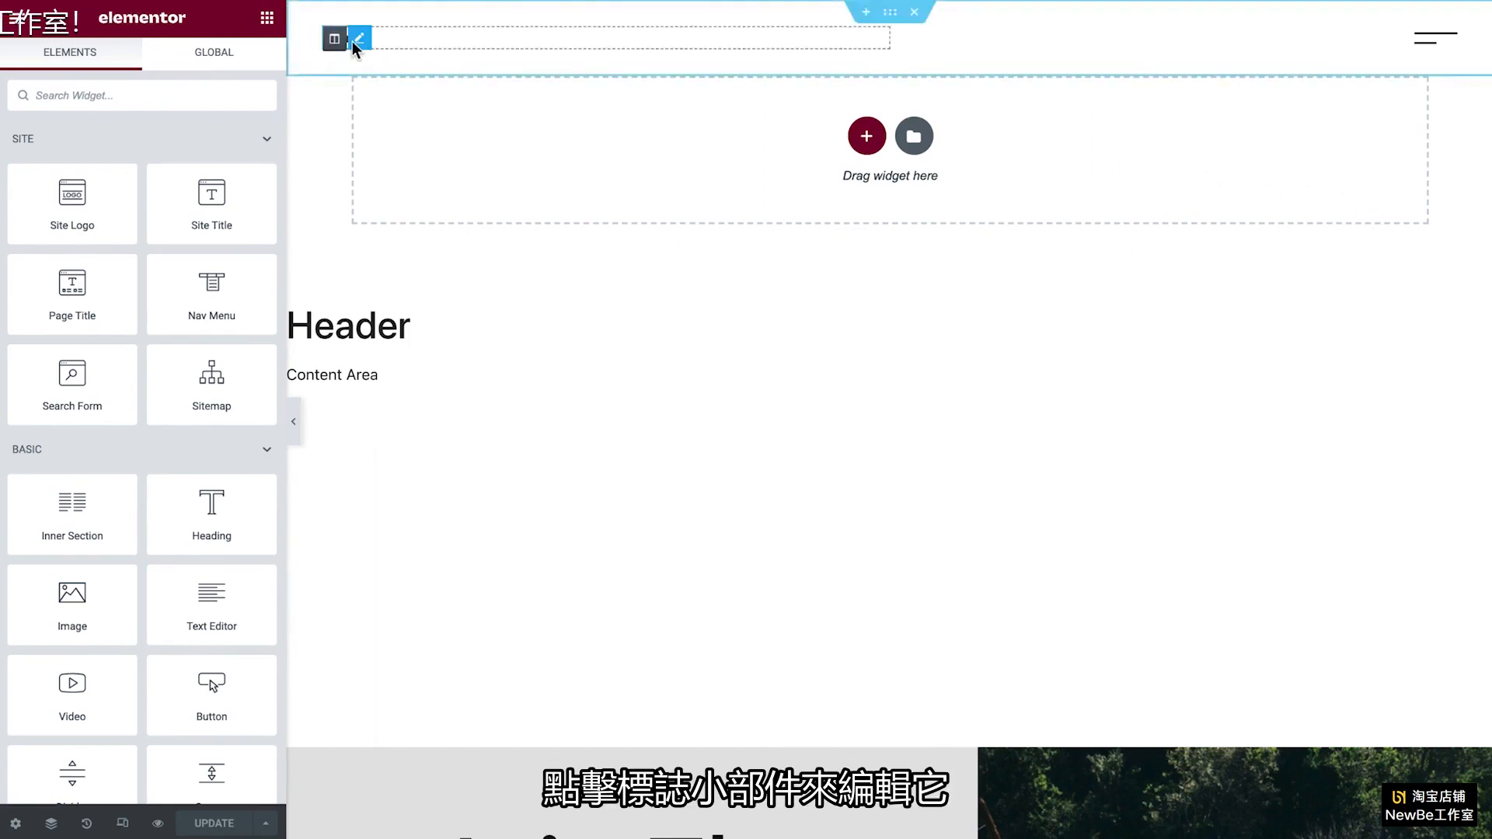
- Widen the XANDER site logo from 50 to 180 px and enable the responsive preview
left_click(353, 43)
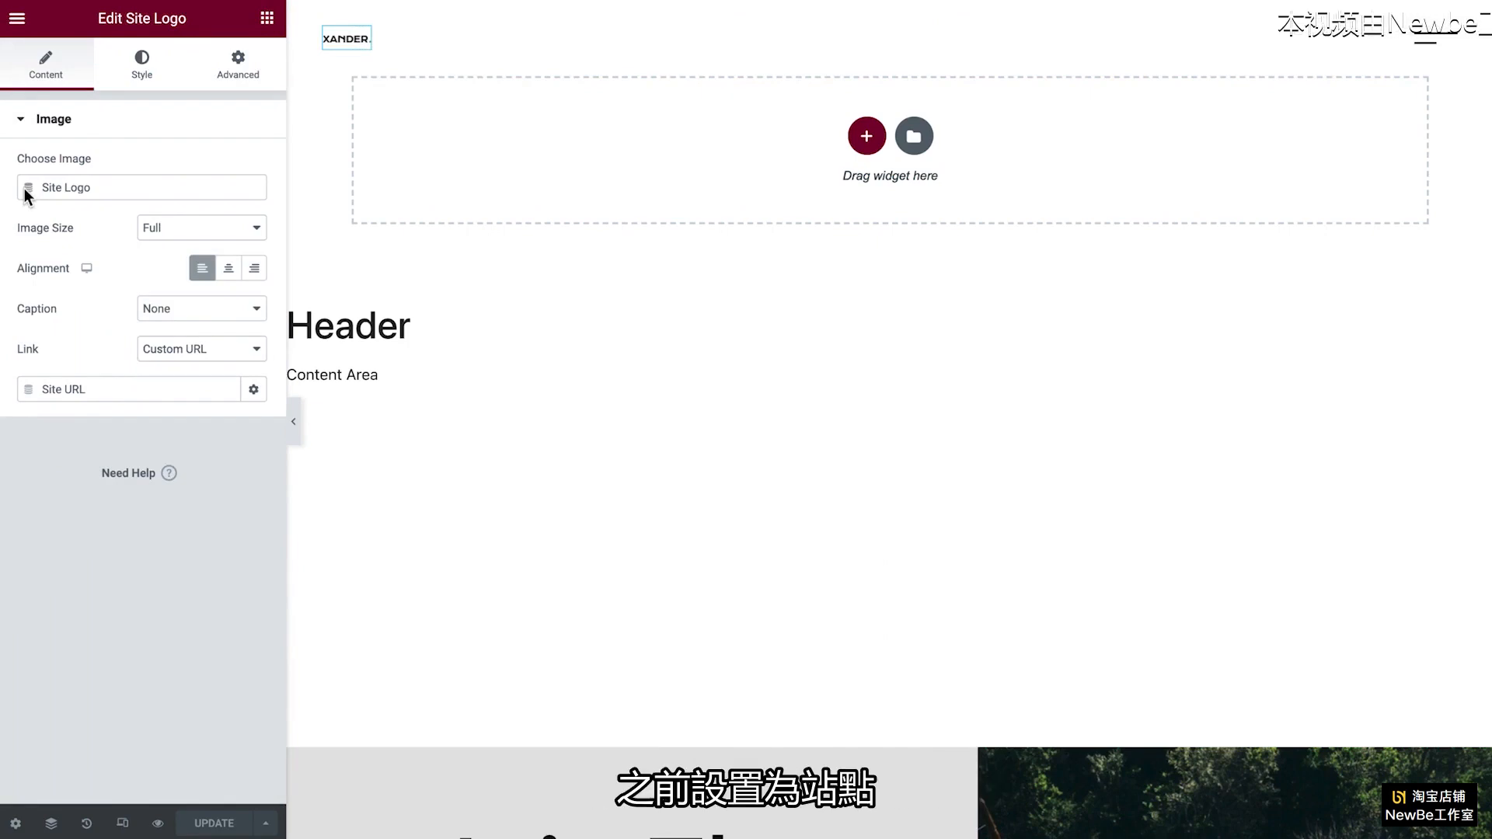
left_click(141, 61)
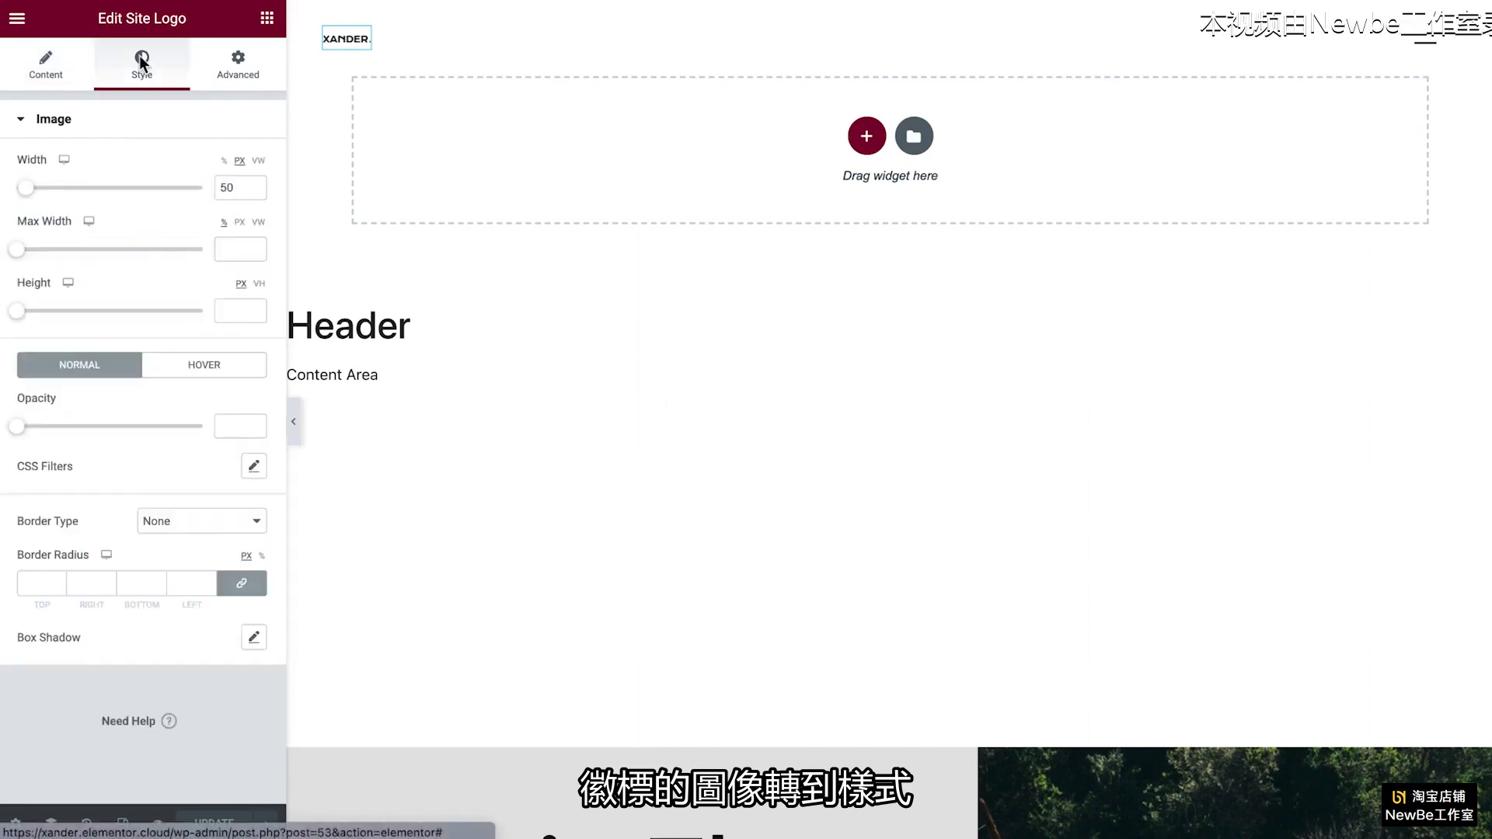
left_click_drag(30, 192, 52, 192)
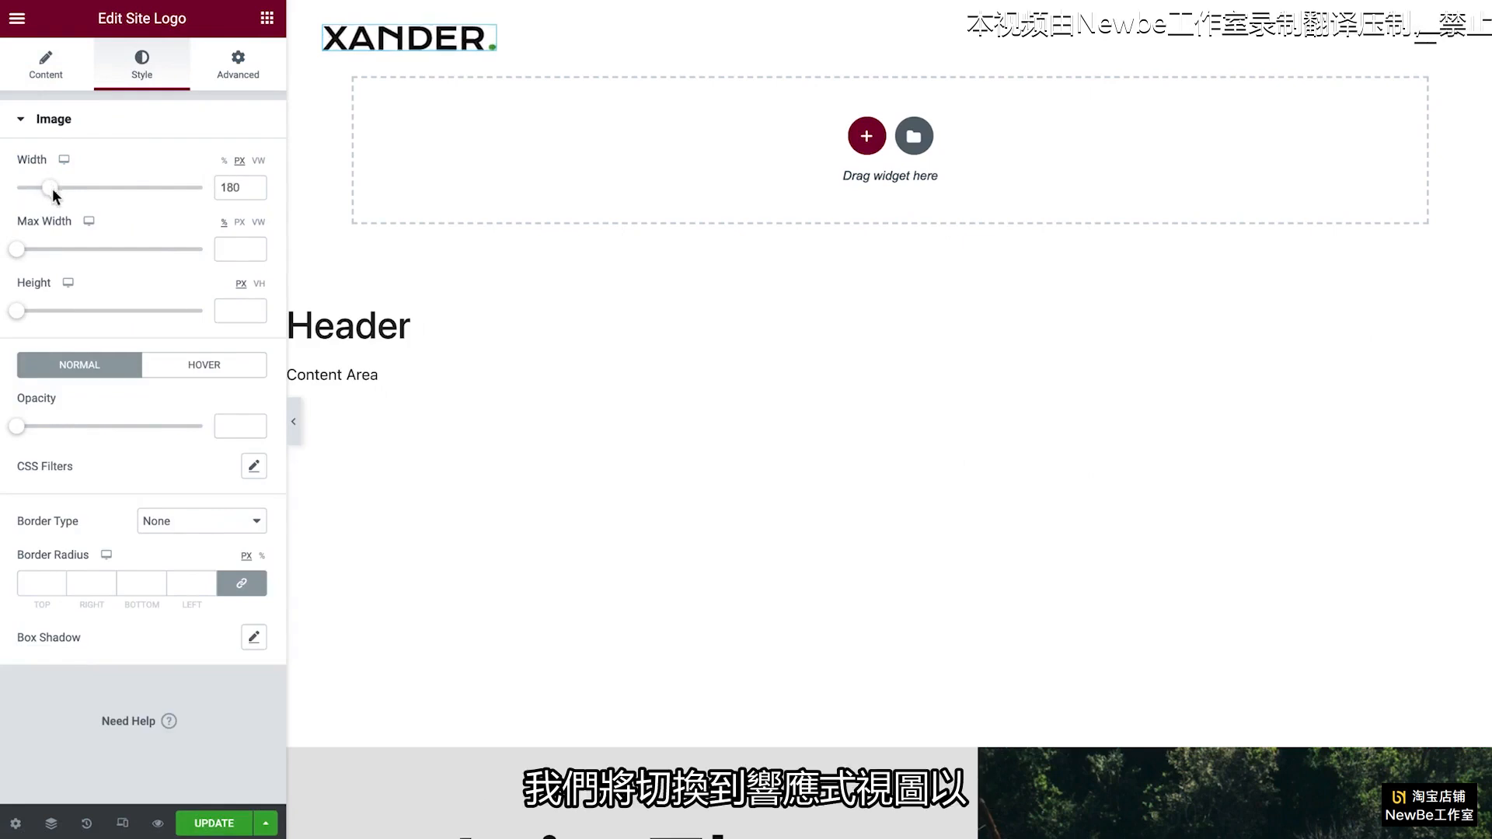
left_click(117, 824)
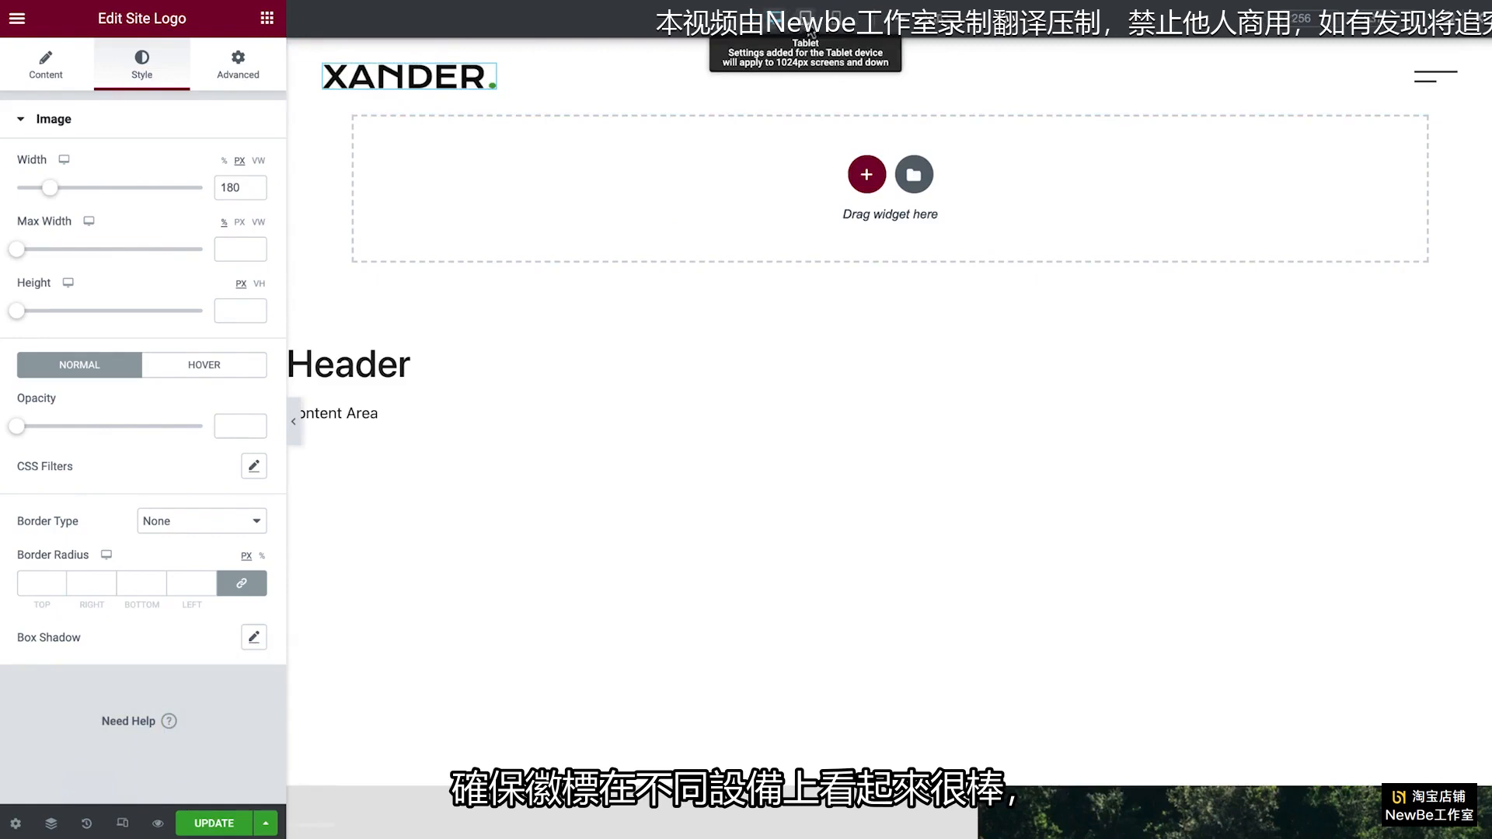
- Preview at mobile width, set the logo's mobile width to 120 px, and save the header
left_click(809, 22)
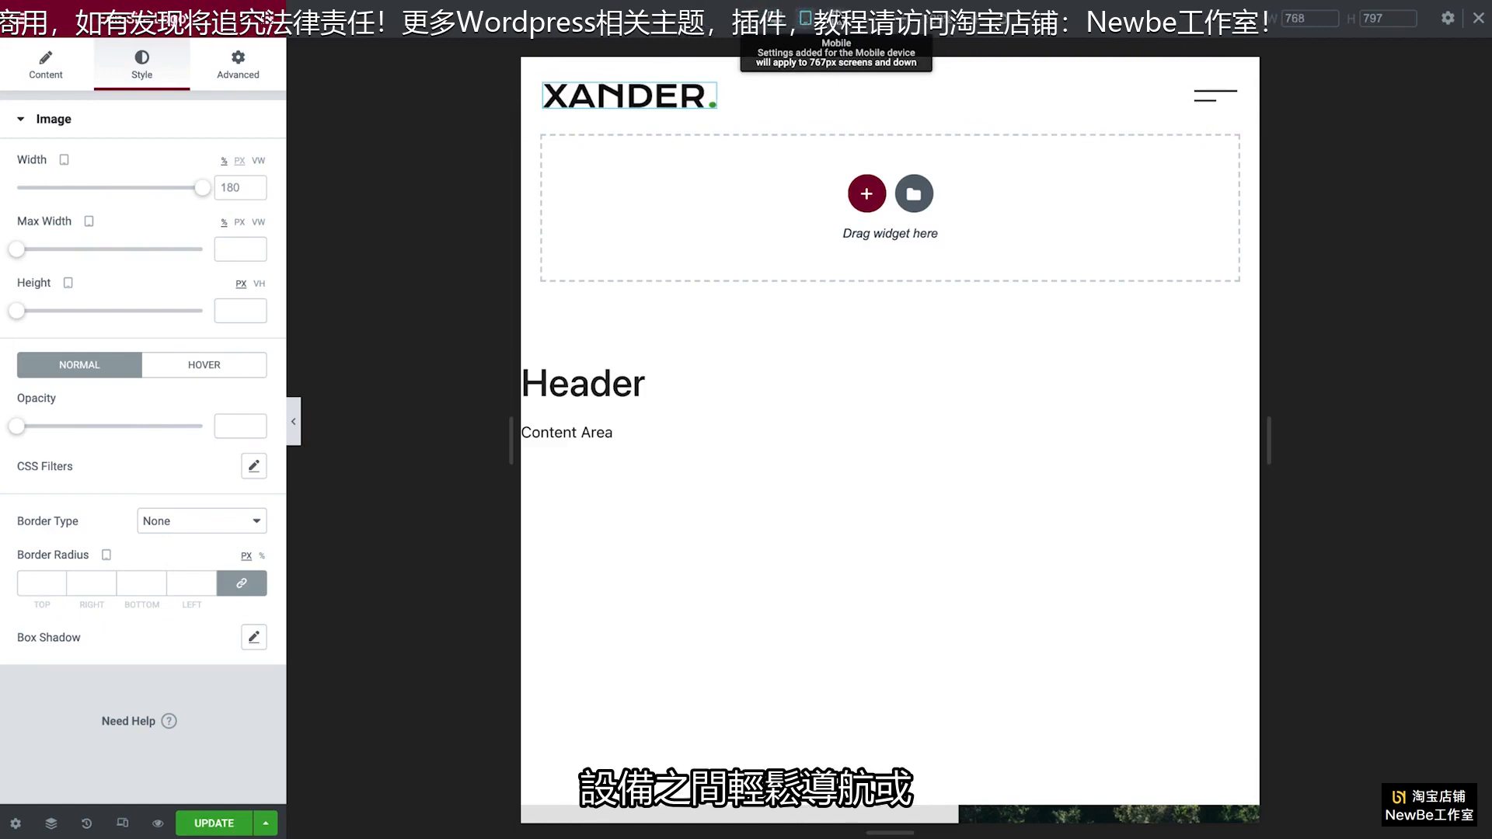
left_click(805, 18)
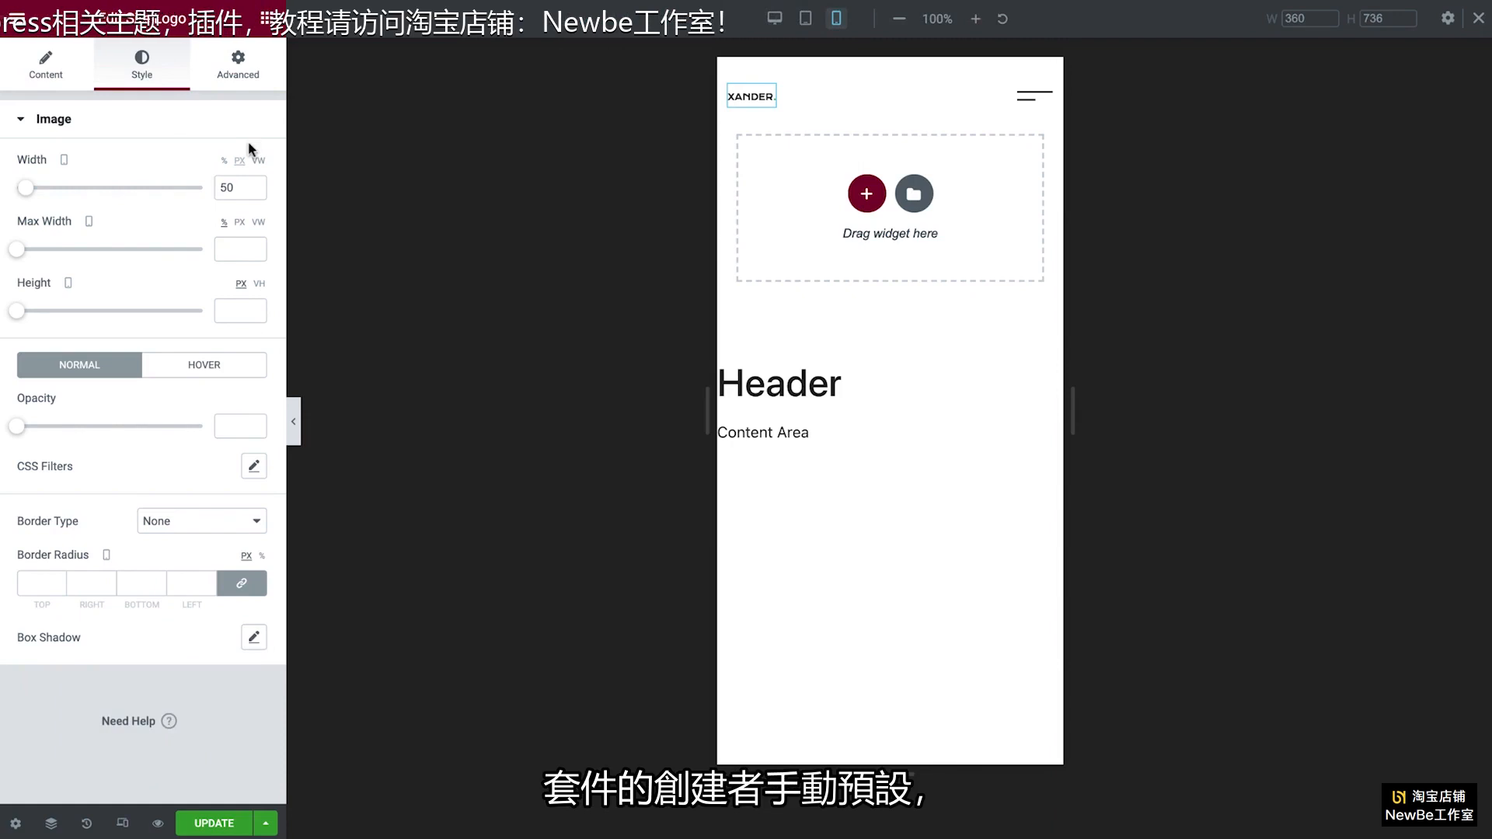
left_click_drag(27, 188, 42, 194)
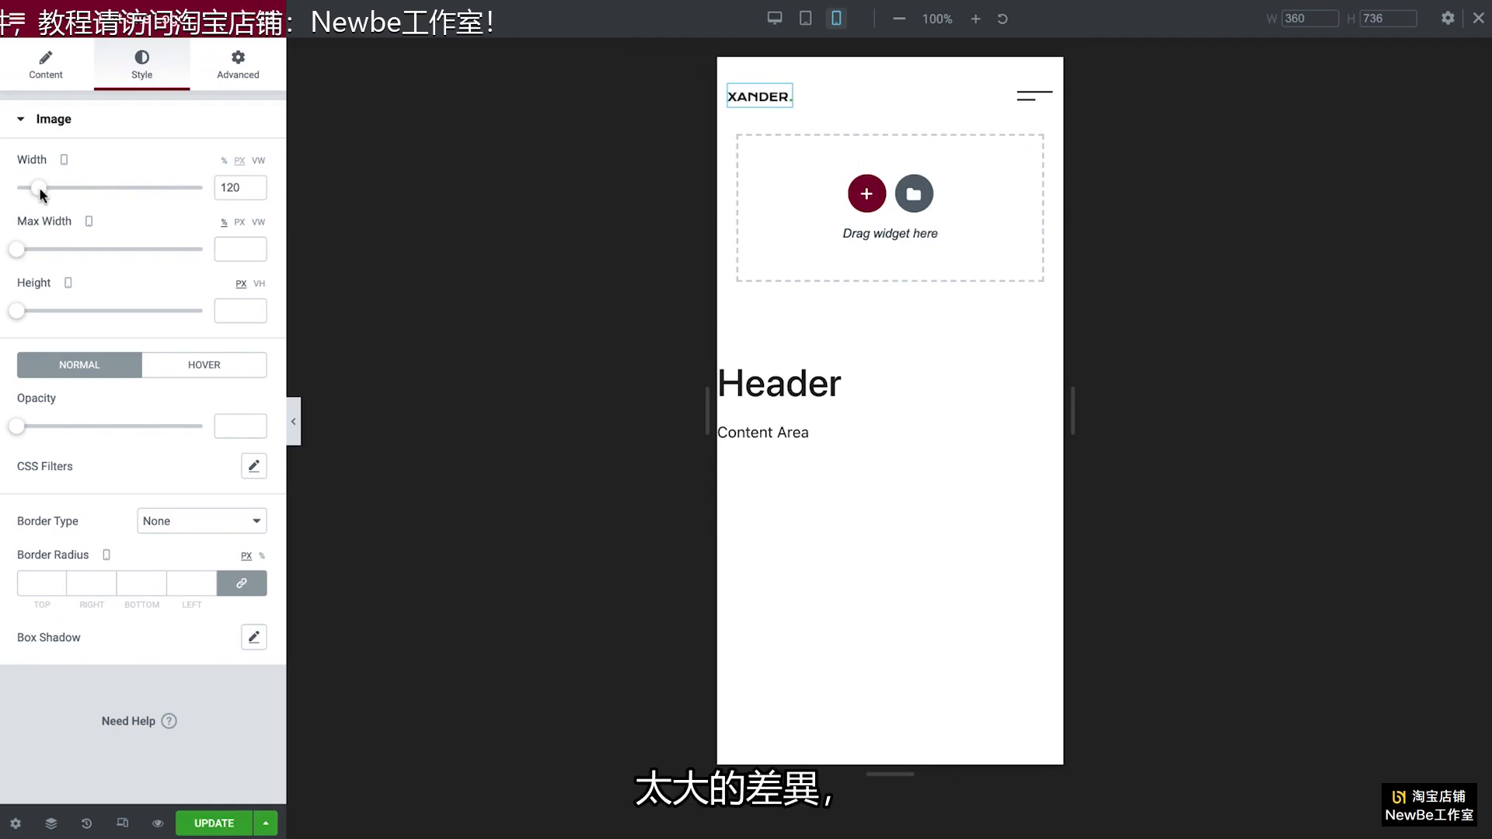
key("ctrl+s")
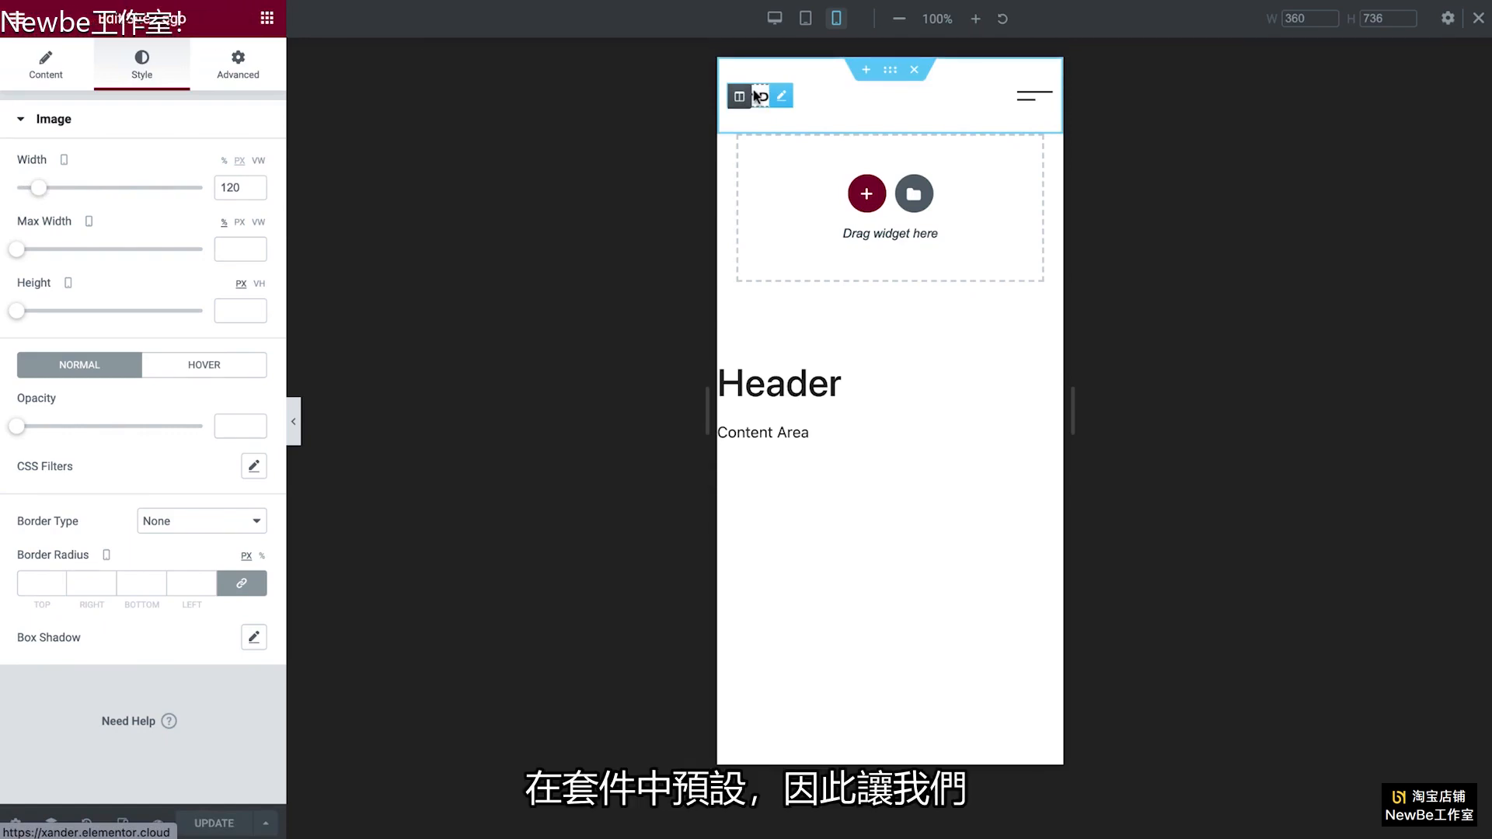
- Widen the logo column to 40% in the mobile view
left_click(744, 98)
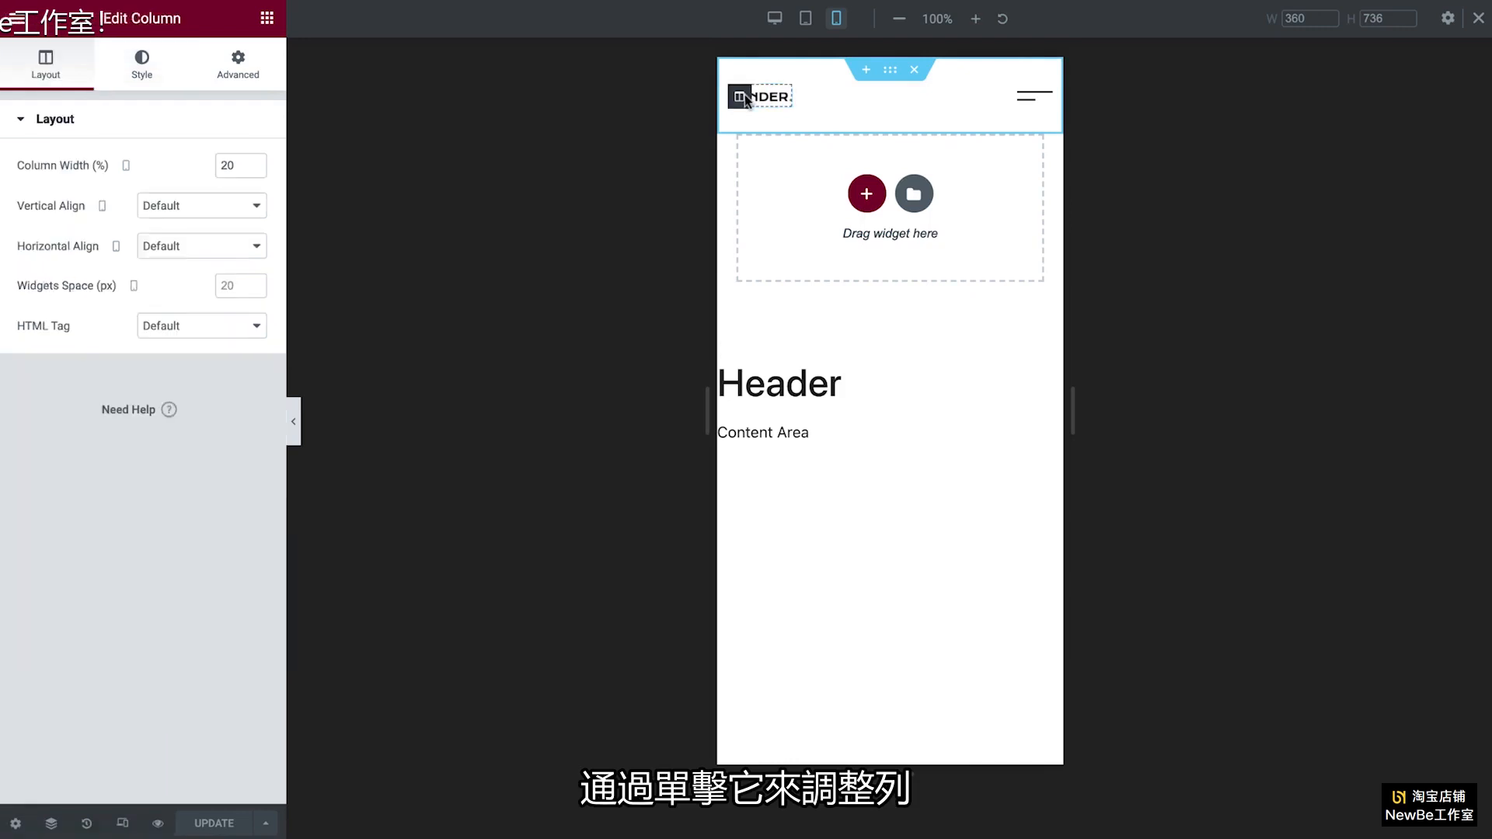
left_click(253, 162)
left_click_drag(254, 163, 253, 163)
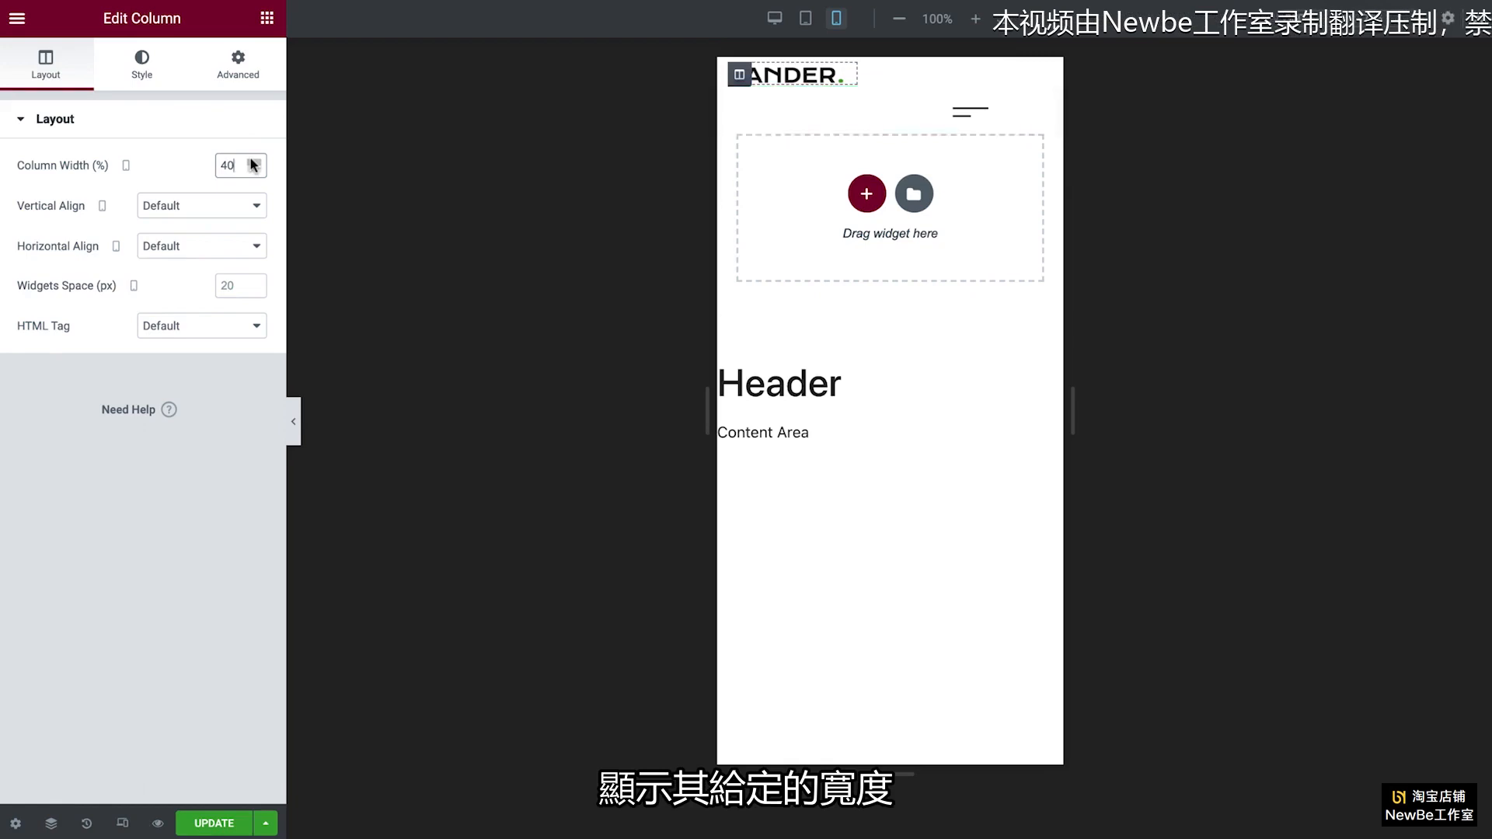
- Narrow the menu column to 60% on mobile and return to the desktop preview
left_click(745, 107)
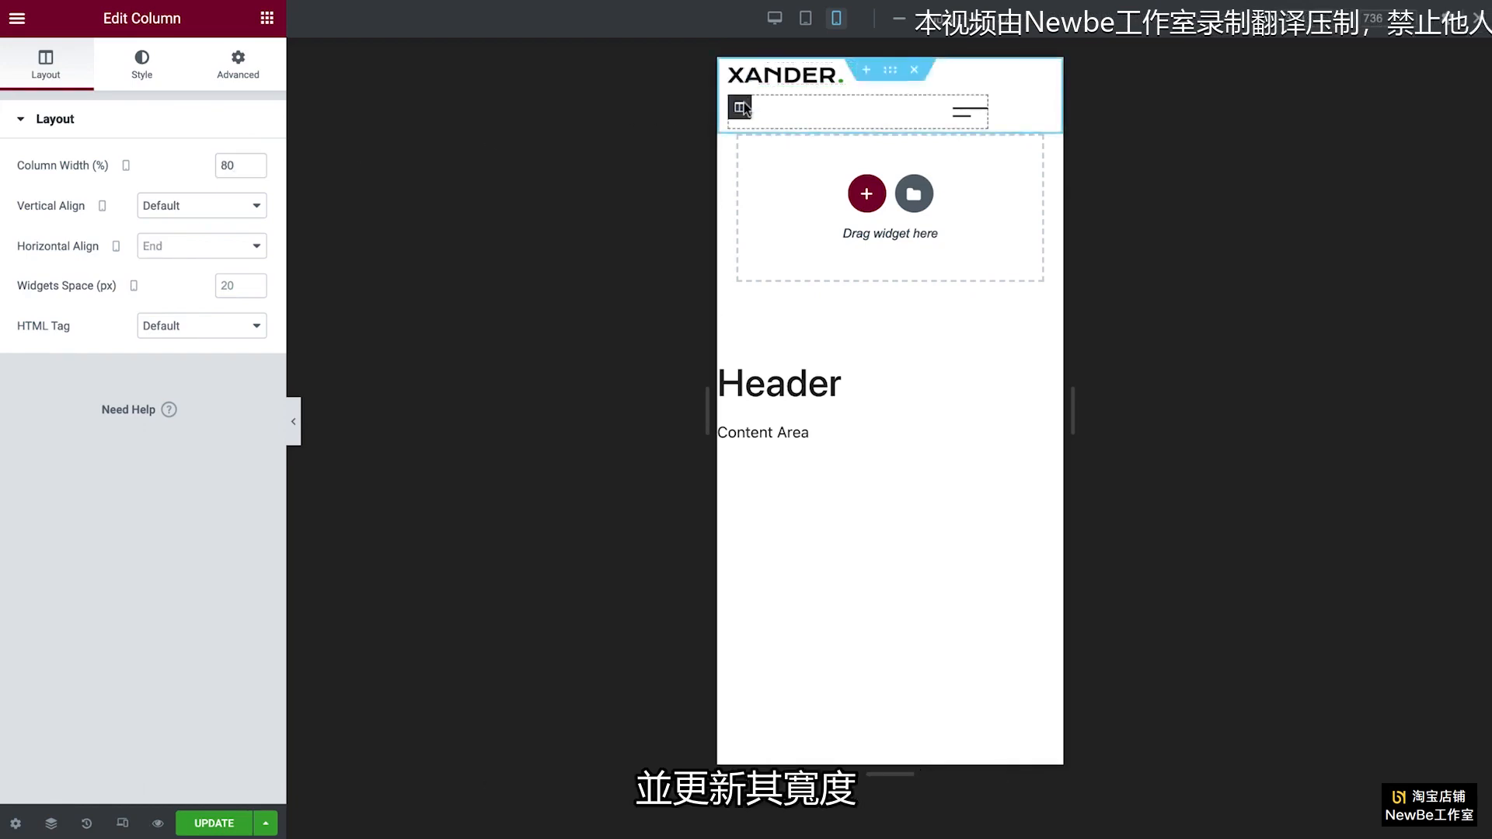
left_click(256, 170)
left_click(256, 170)
left_click(257, 170)
left_click(257, 171)
left_click(256, 170)
left_click(256, 170)
left_click(257, 170)
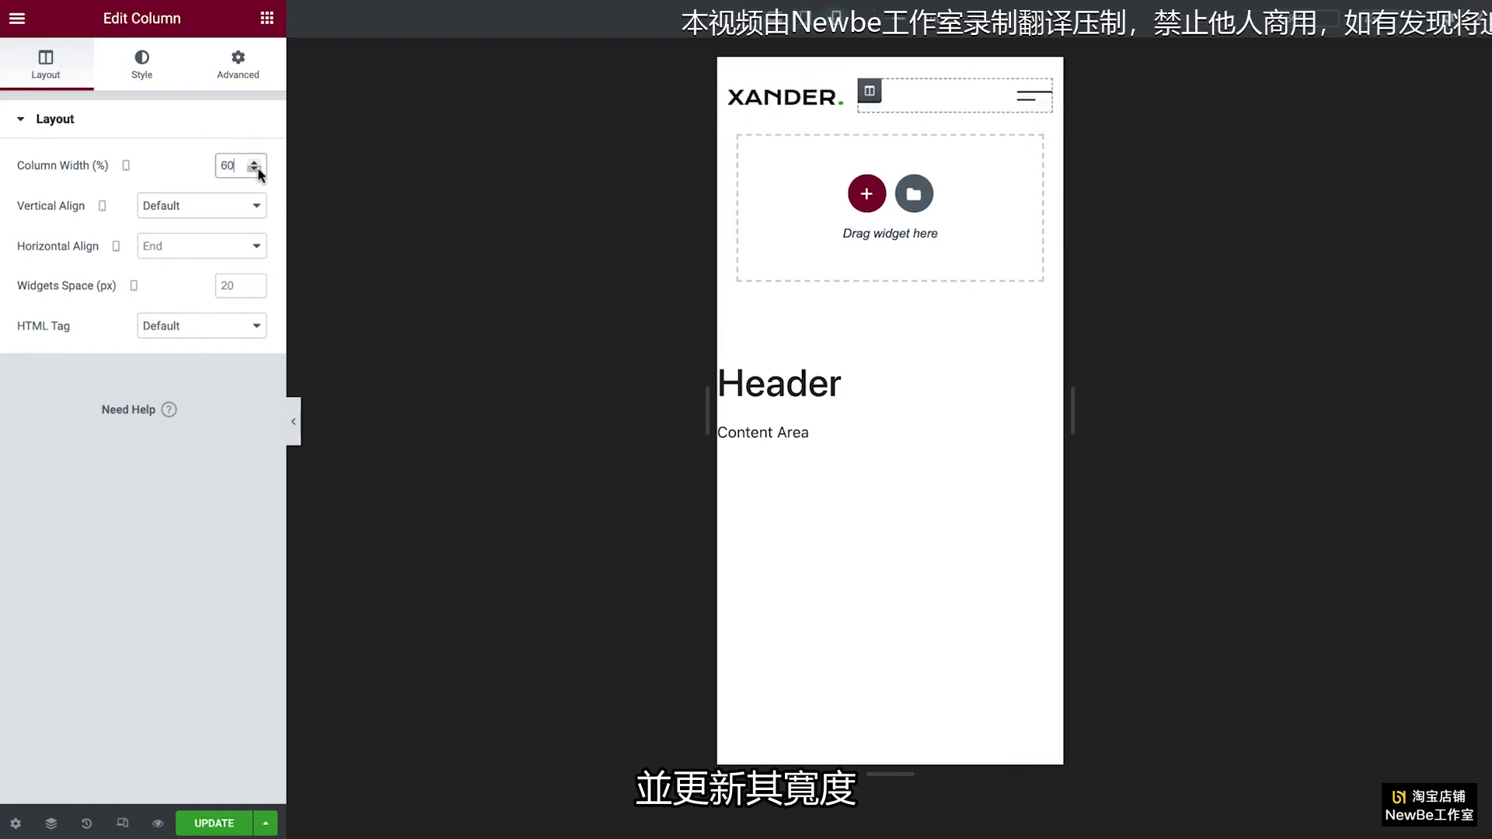
left_click(769, 19)
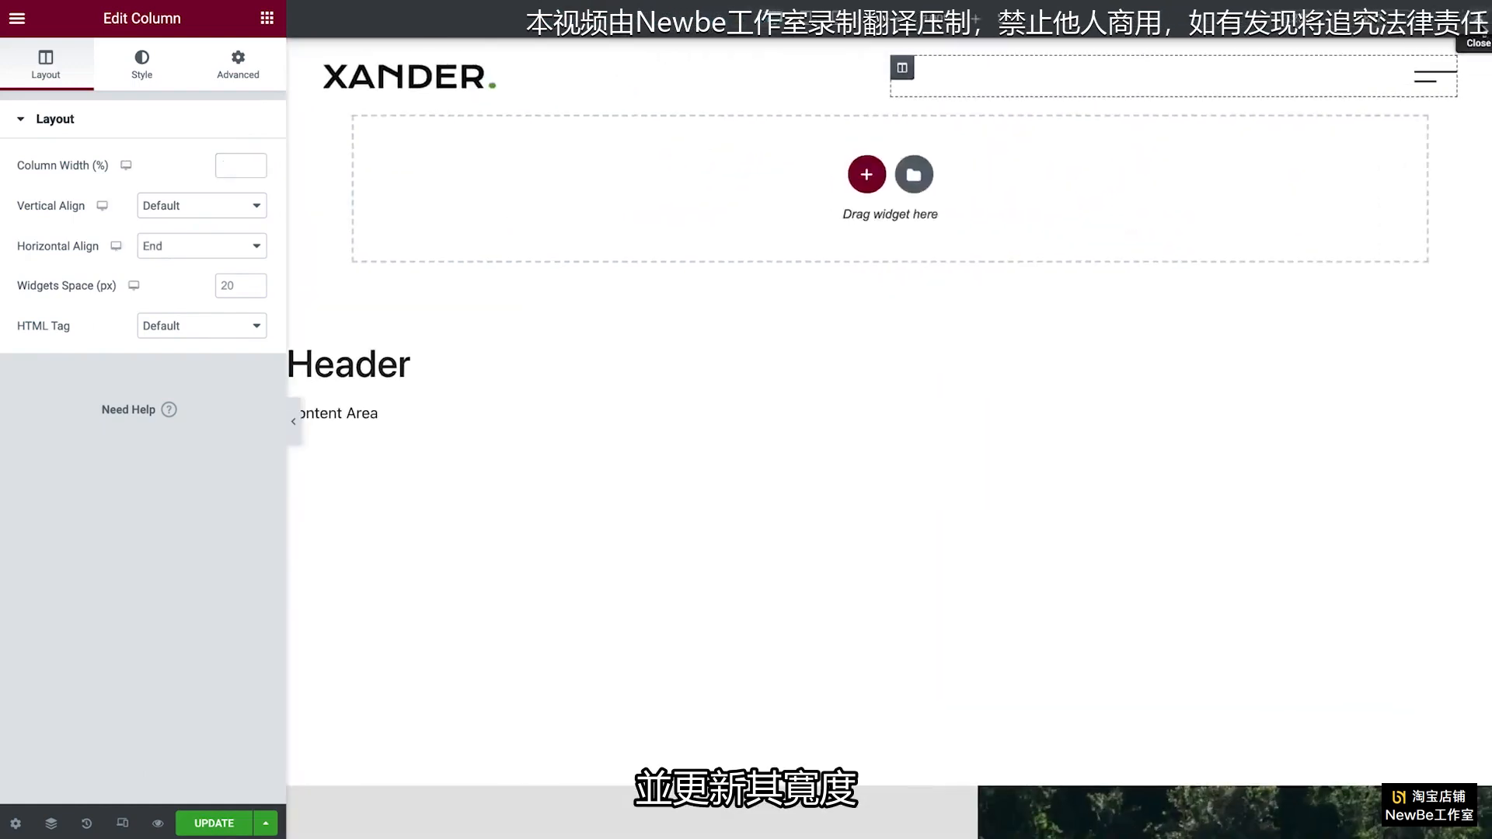
left_click(1483, 25)
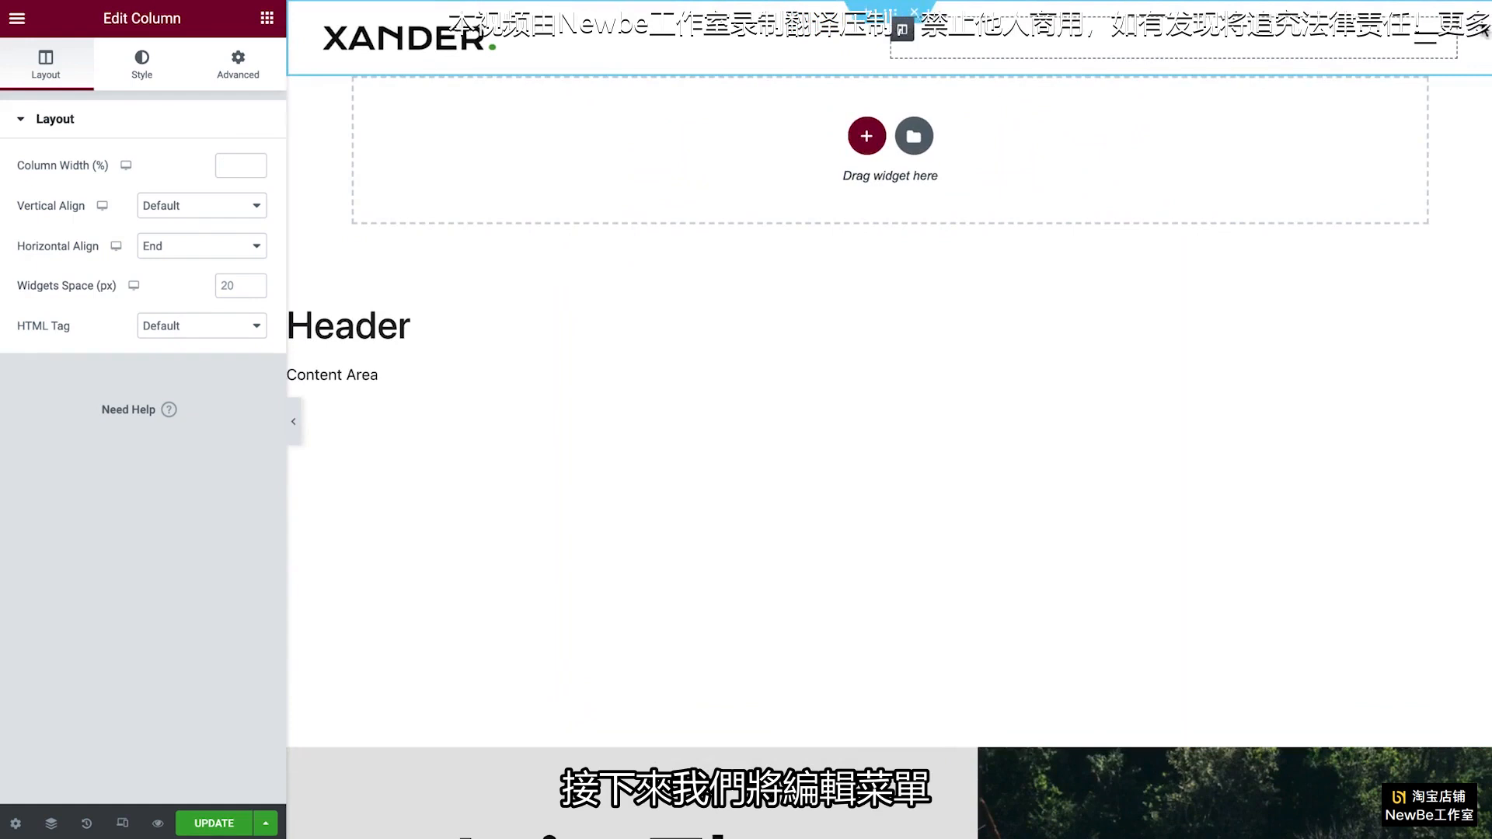
- Link the hamburger menu icon to the Menu Popup (Template) popup and update the header
left_click(1452, 39)
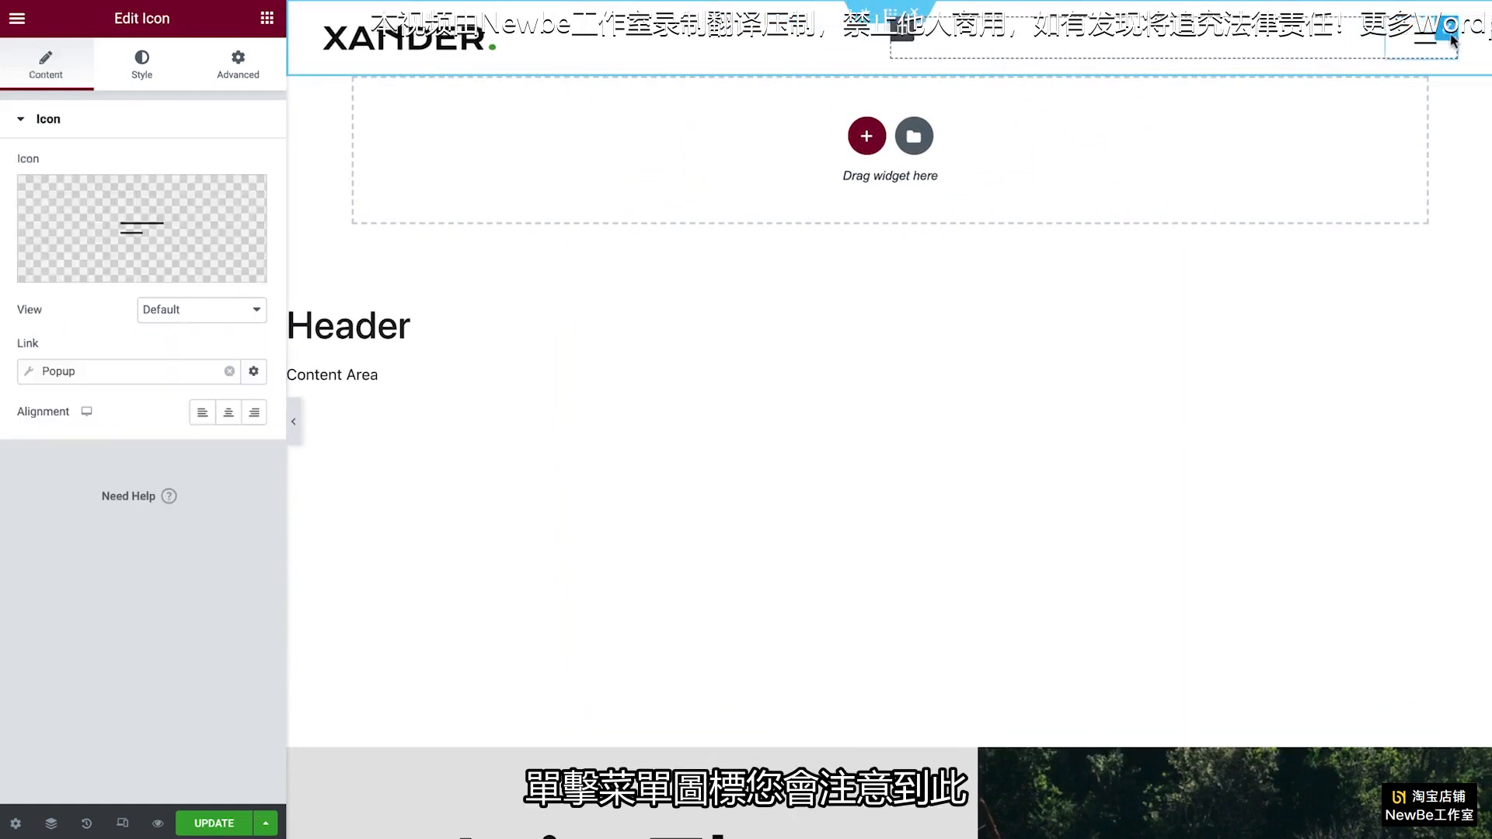
left_click(30, 373)
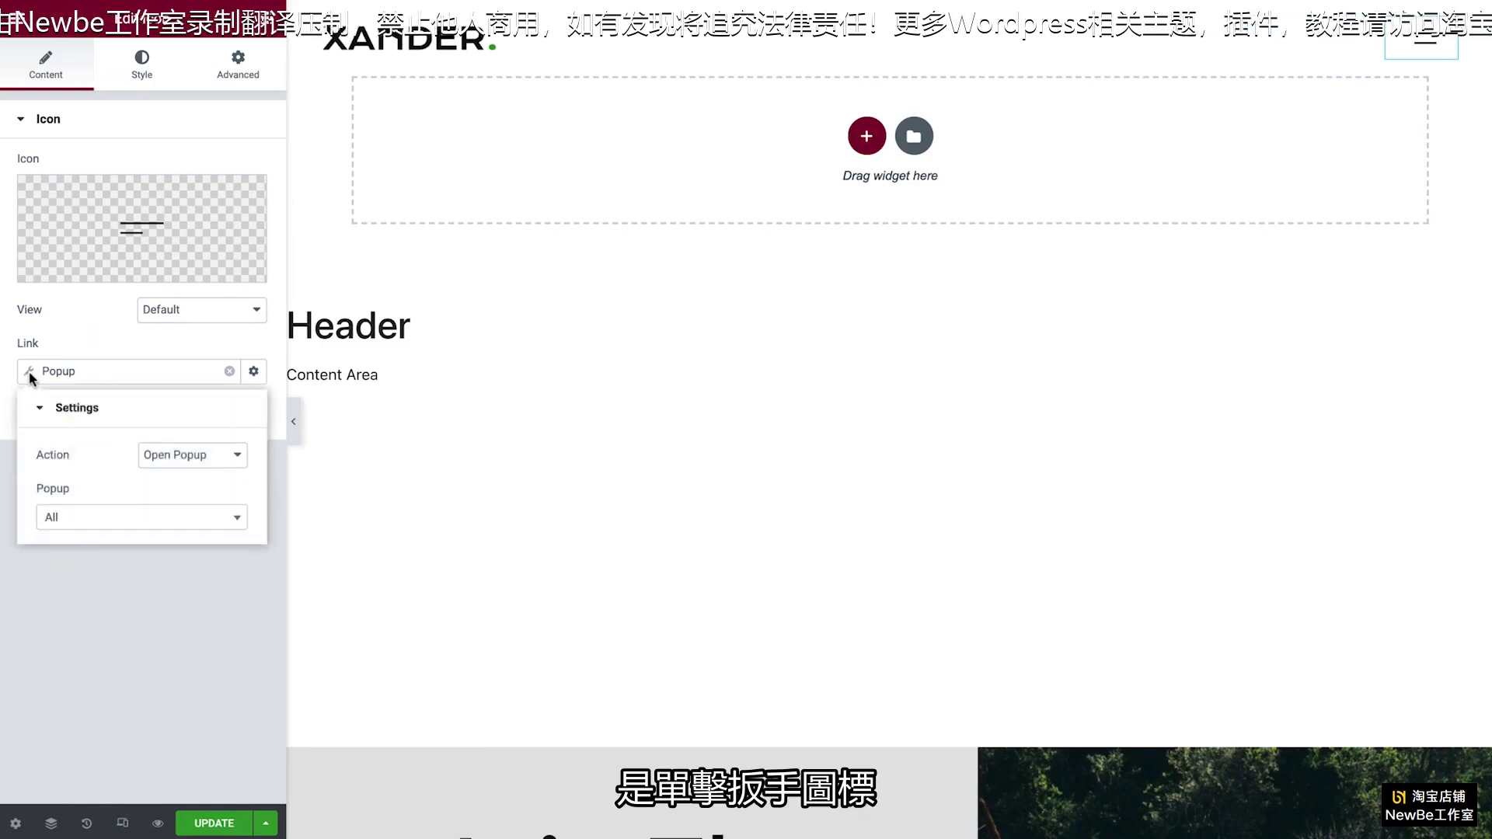
left_click(74, 517)
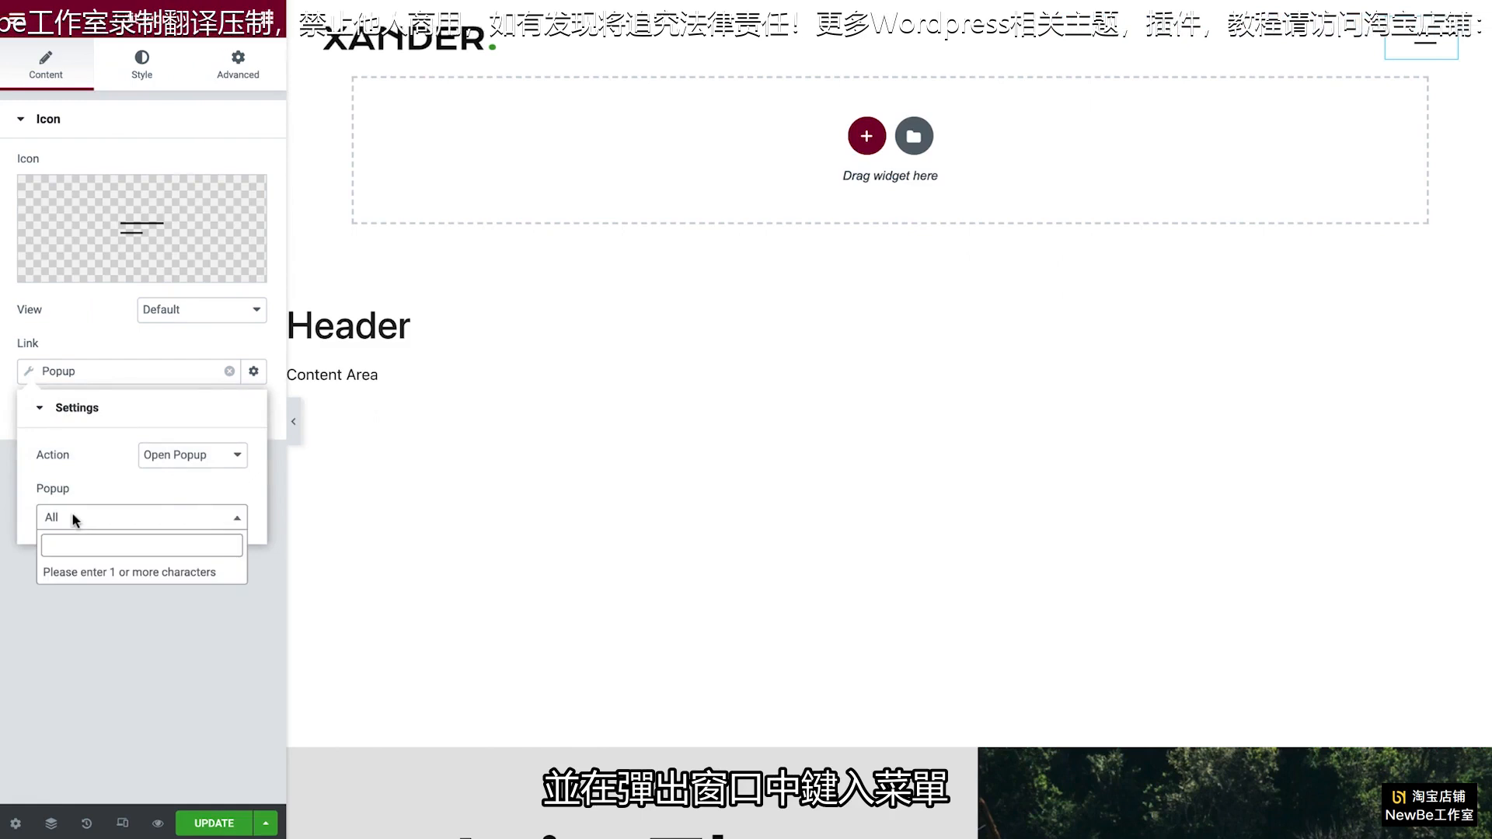
type("menu")
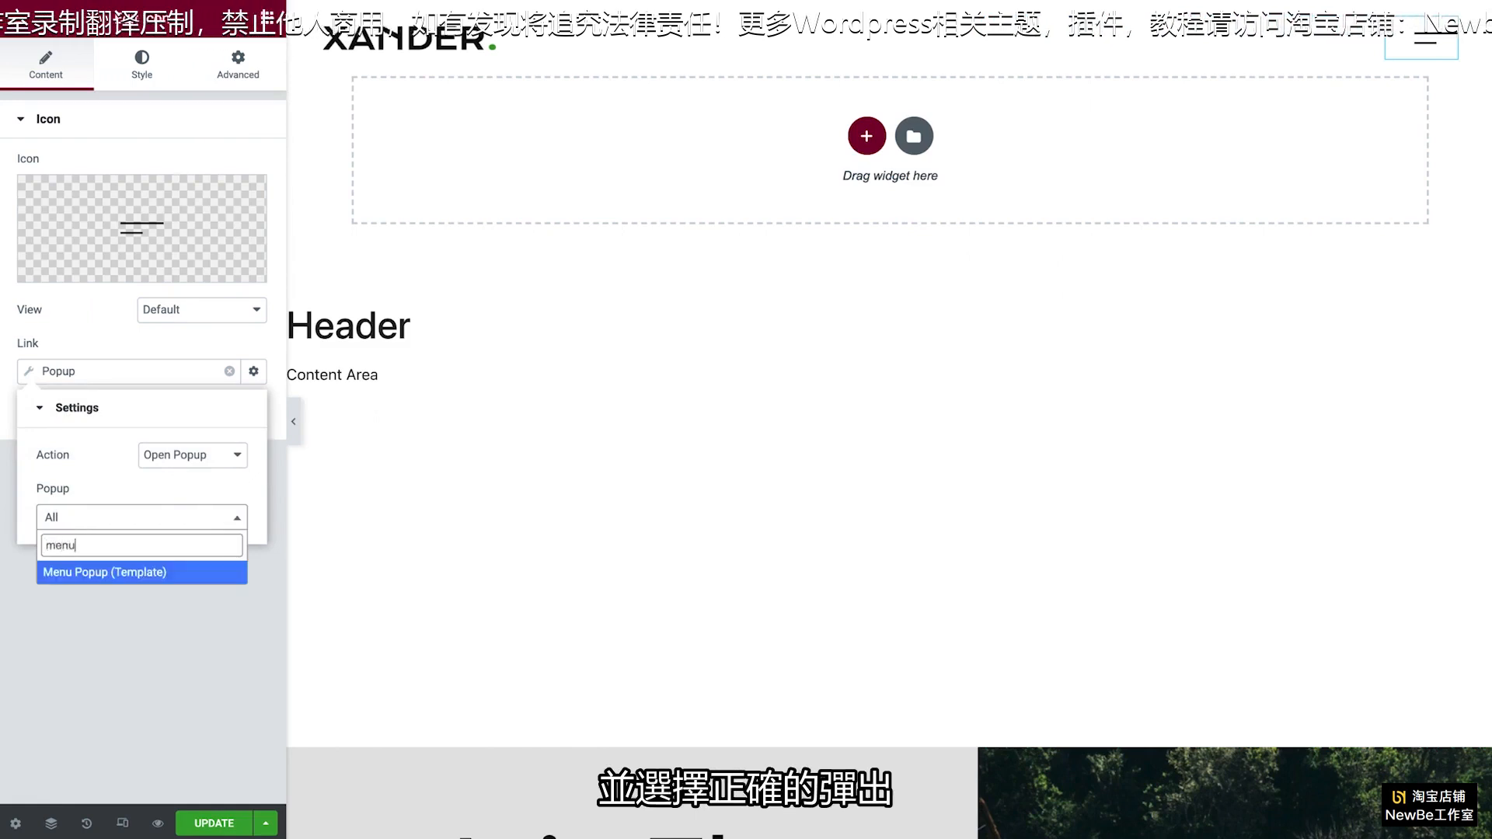
left_click(73, 571)
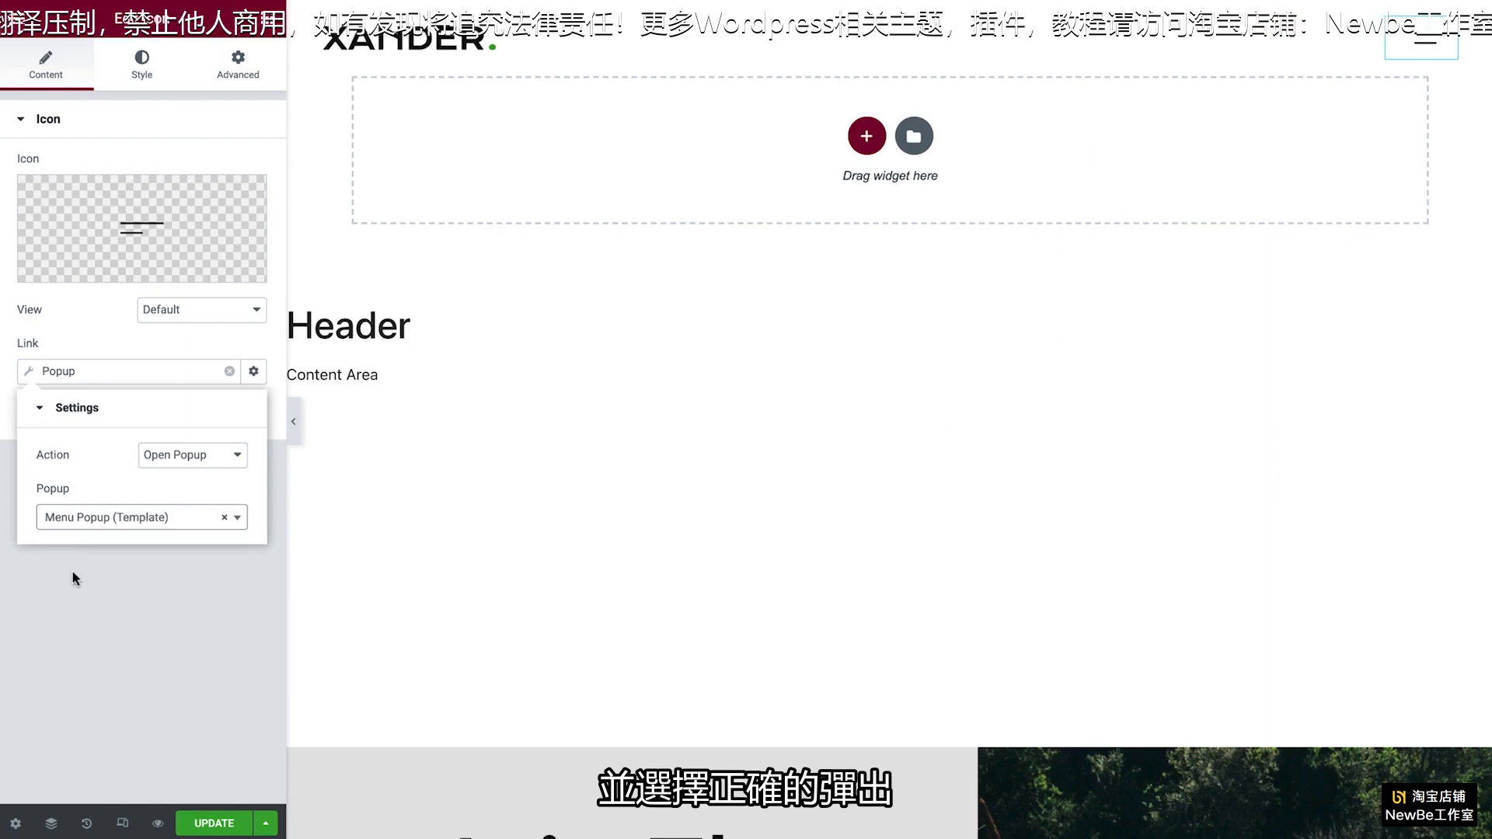
left_click(28, 375)
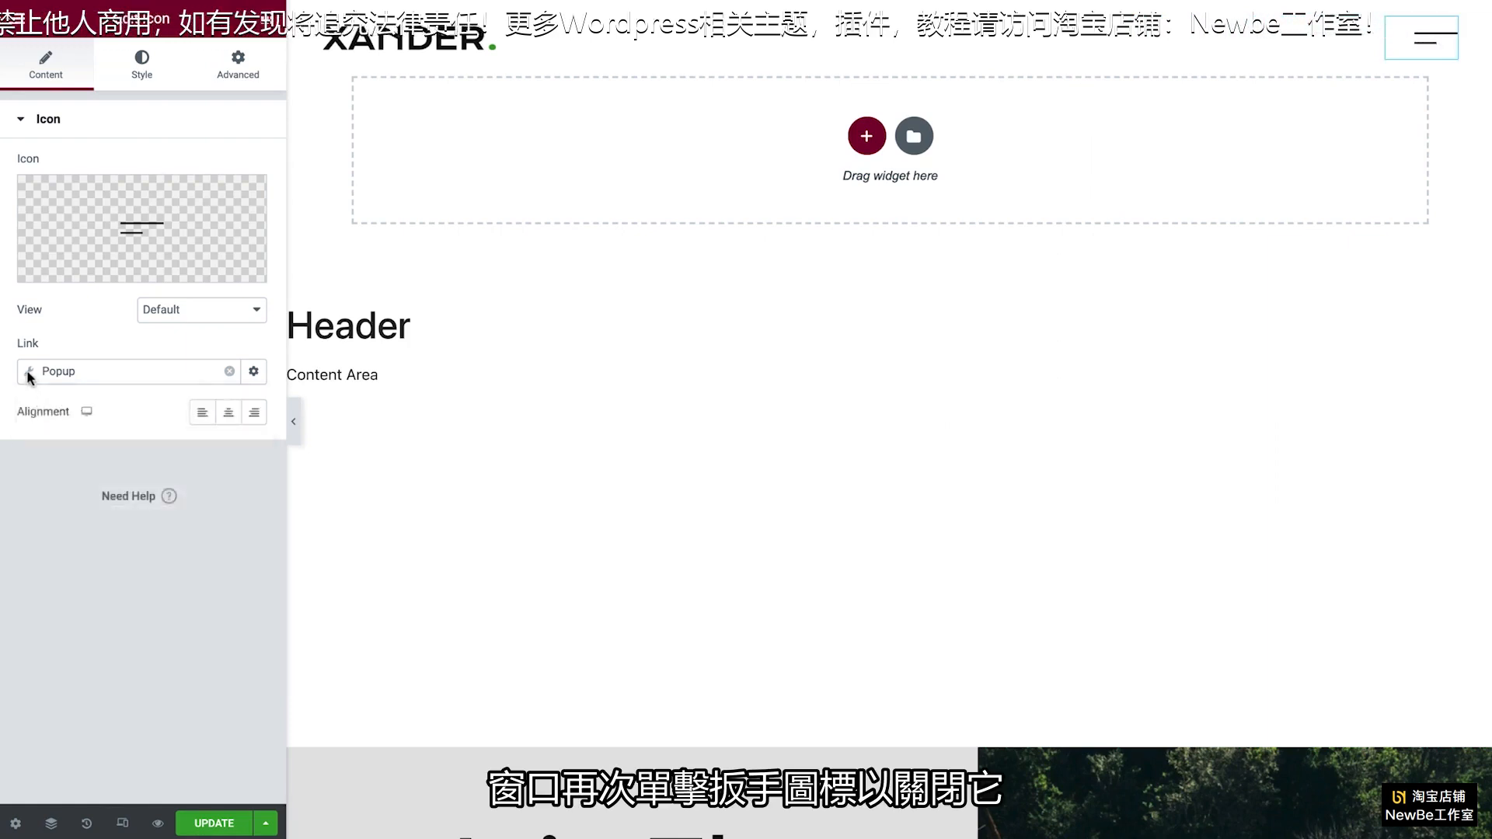
left_click(220, 827)
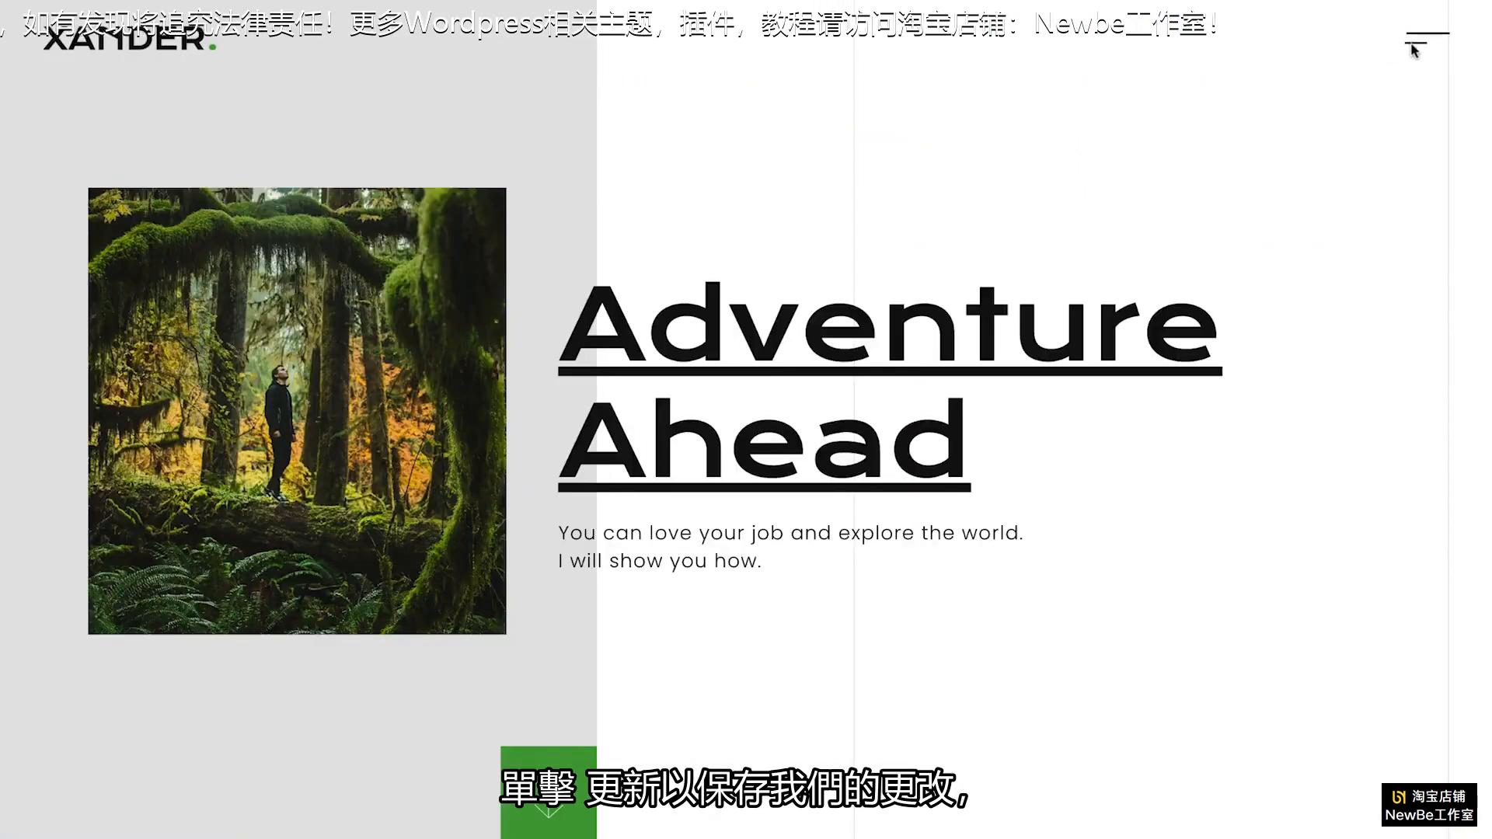
- On the live page, open the menu popup from the hamburger icon and close it again
left_click(1415, 47)
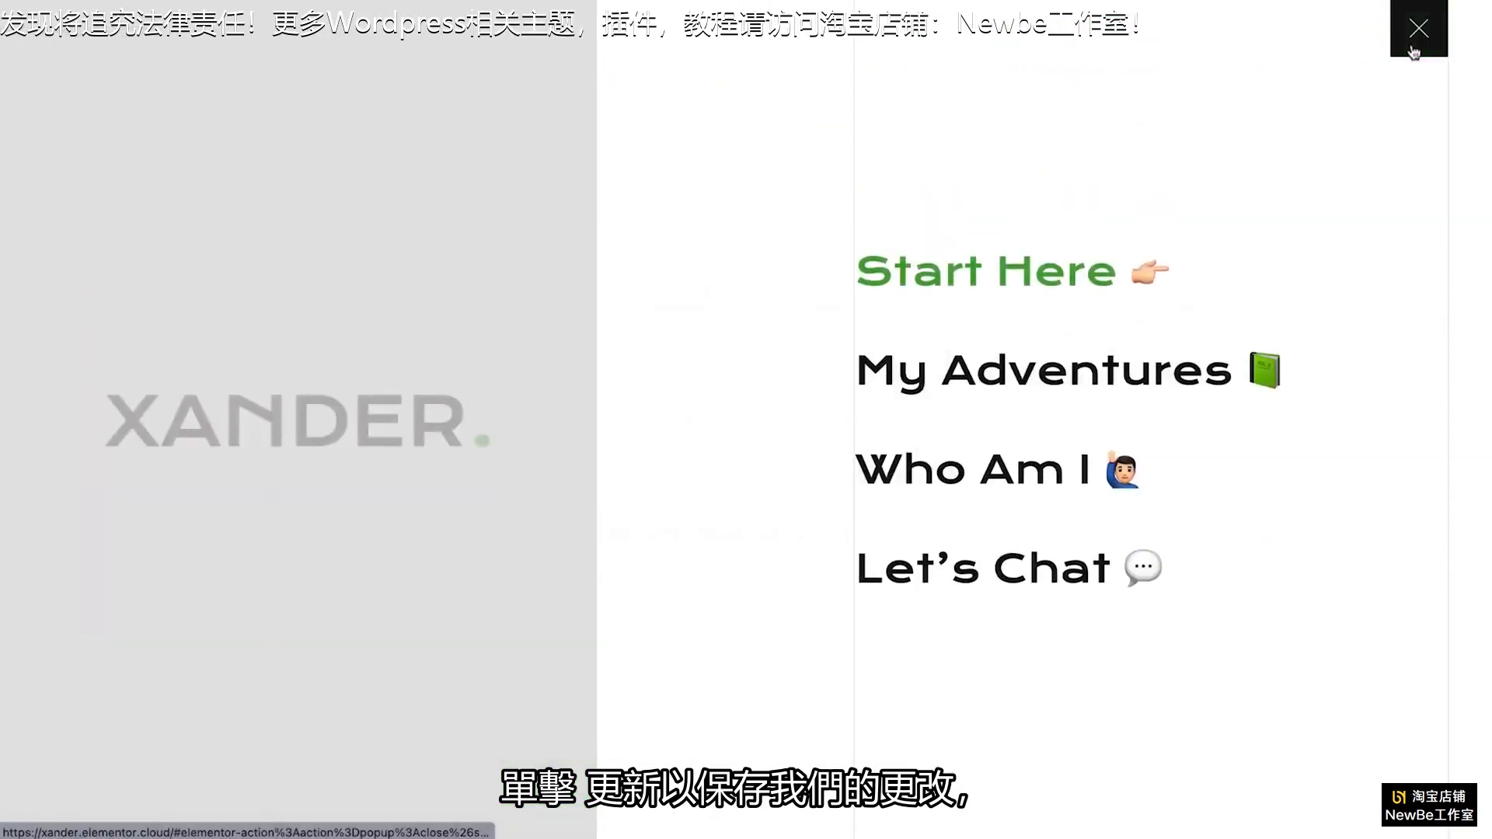
left_click(1413, 48)
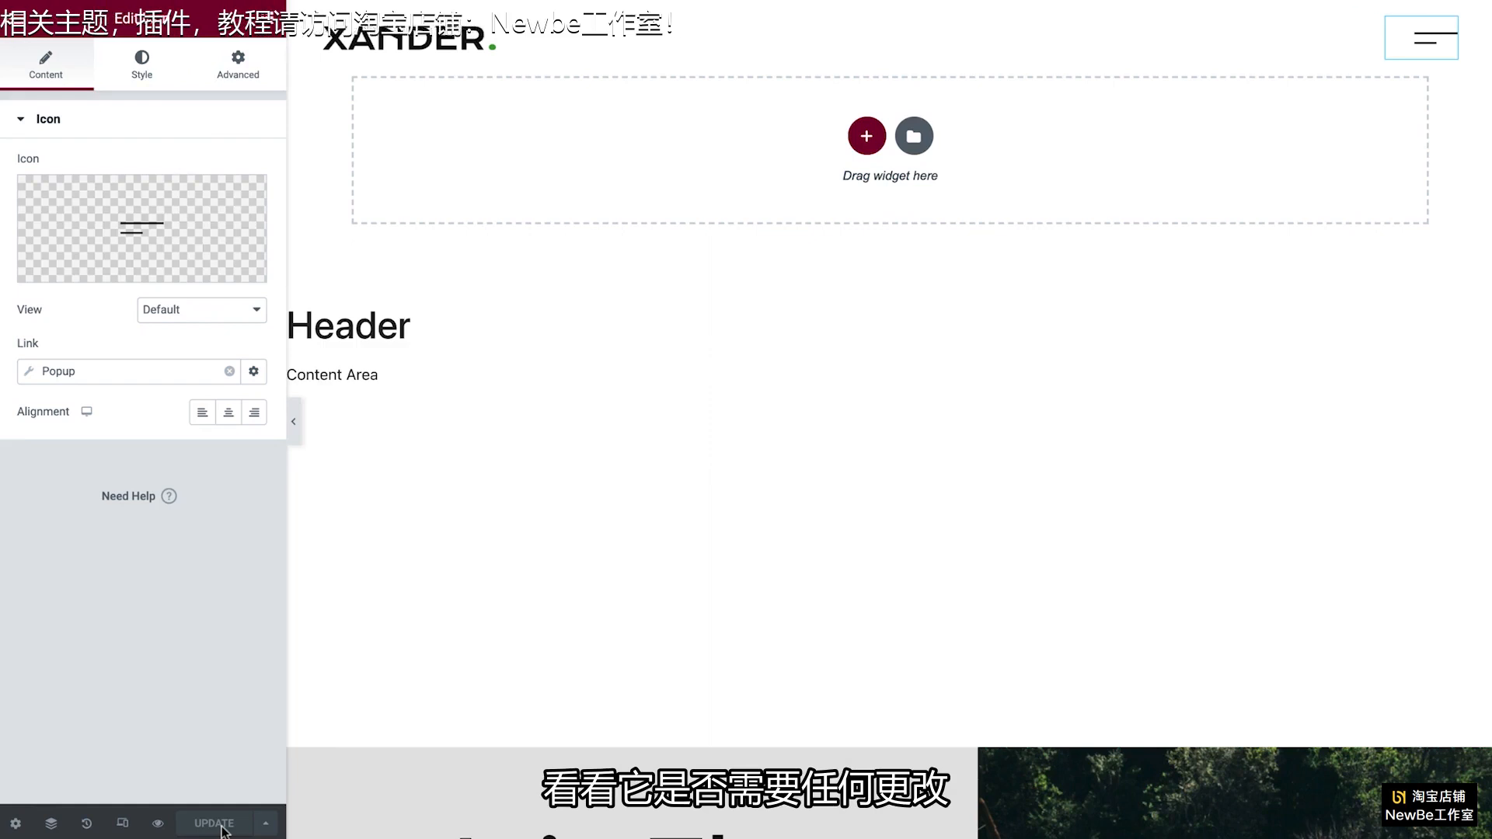
- Open the Menu Popup template through a Ctrl+E search for 'menu' and select its Nav Menu widget
key("ctrl+e")
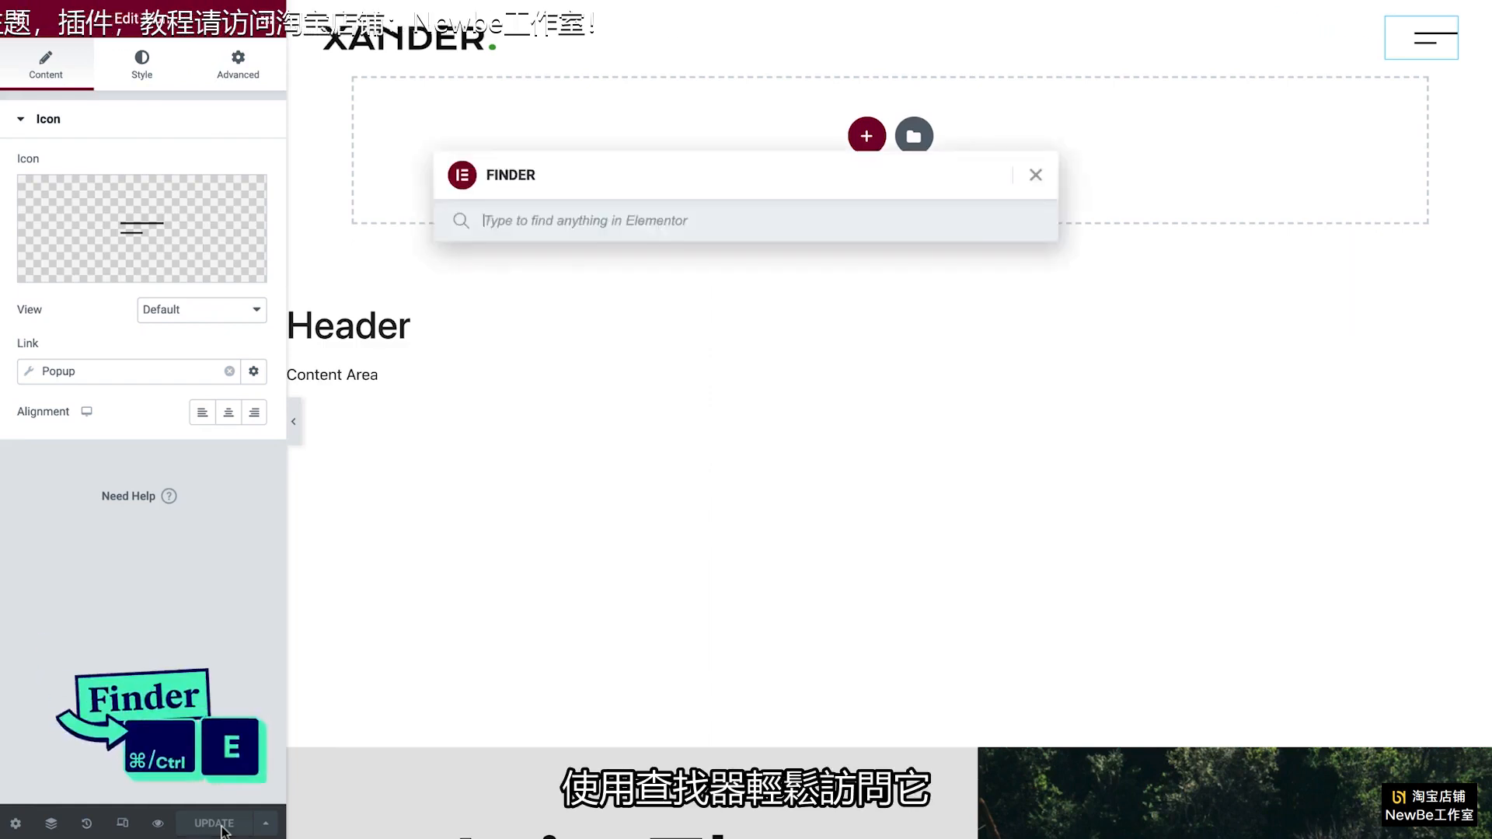
type("menu")
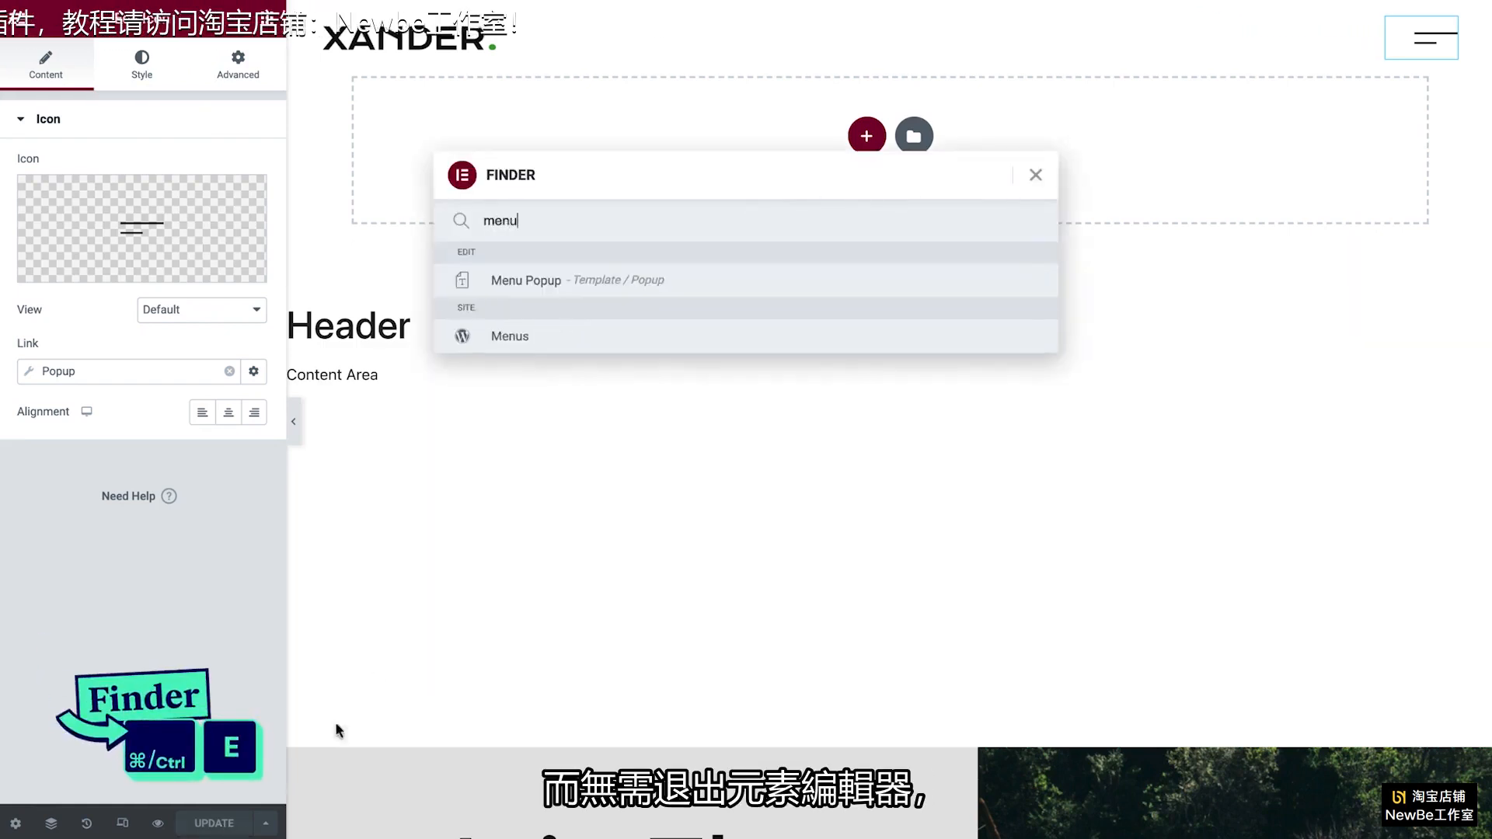
left_click(592, 288)
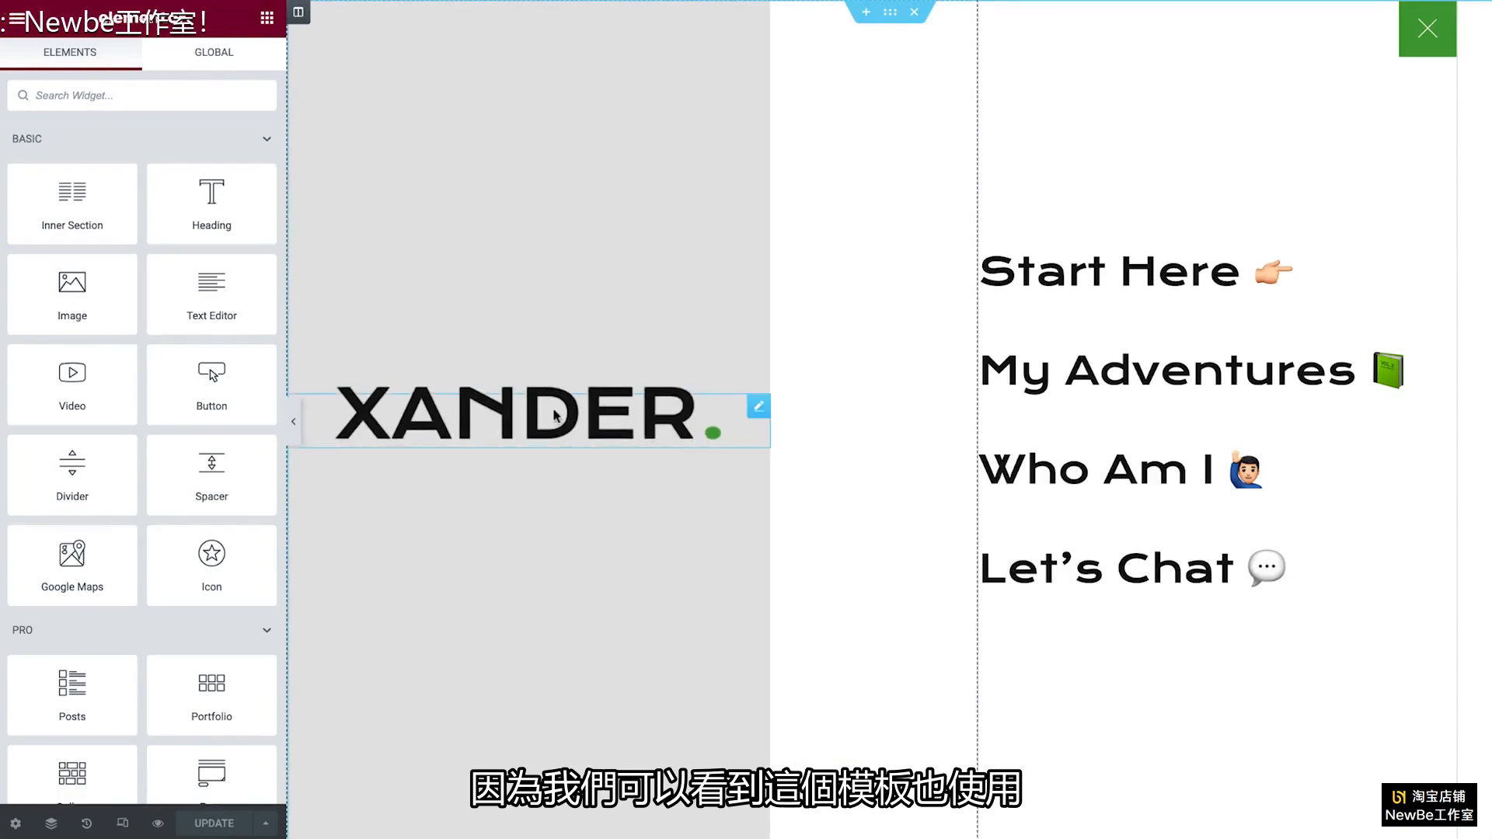
left_click(1052, 294)
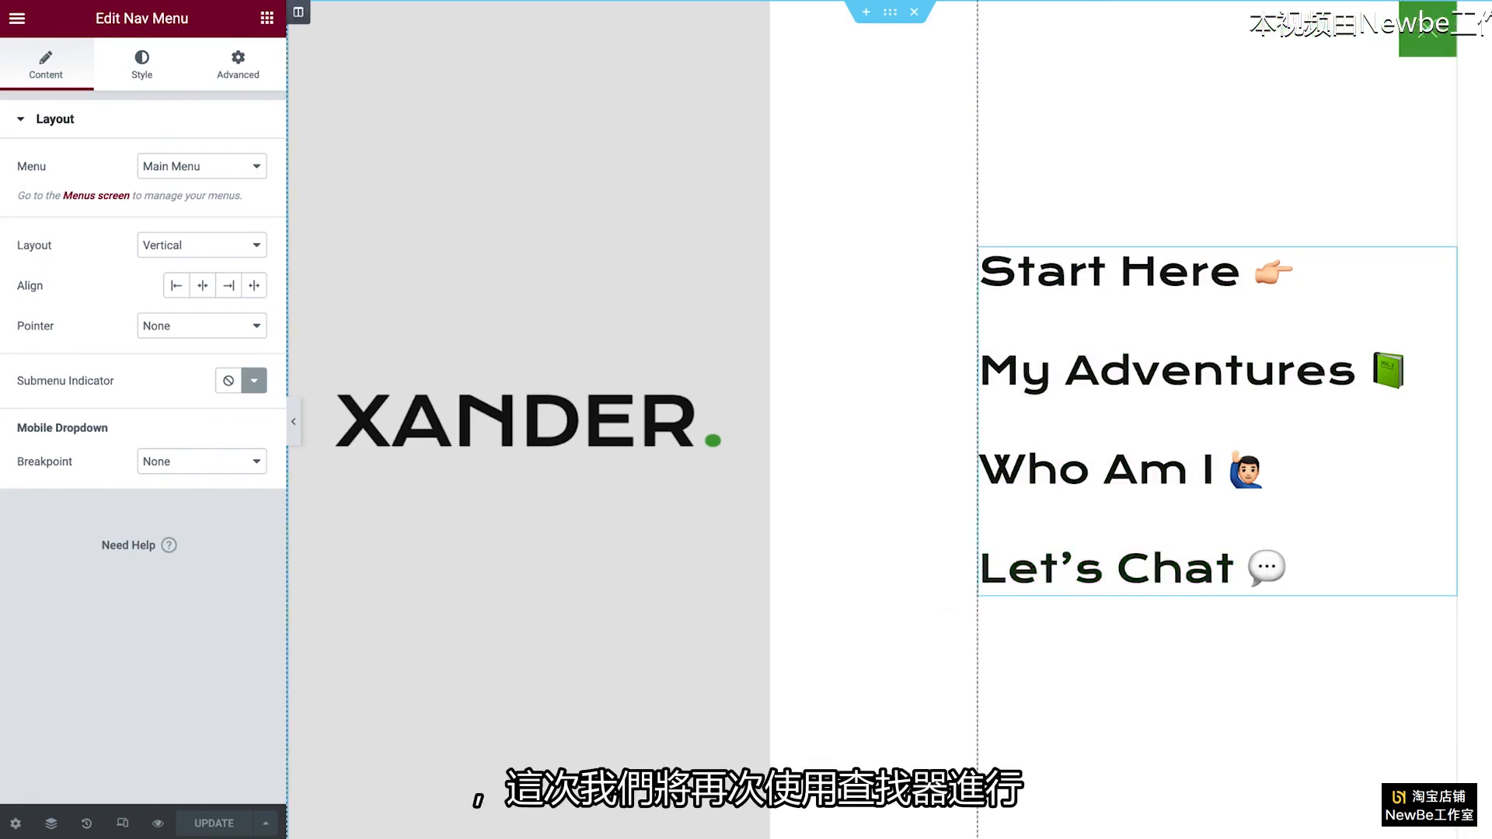
- Search 'footer' with Ctrl+E, open the Footer template and scroll down its layout
key("ctrl+e")
type("footer")
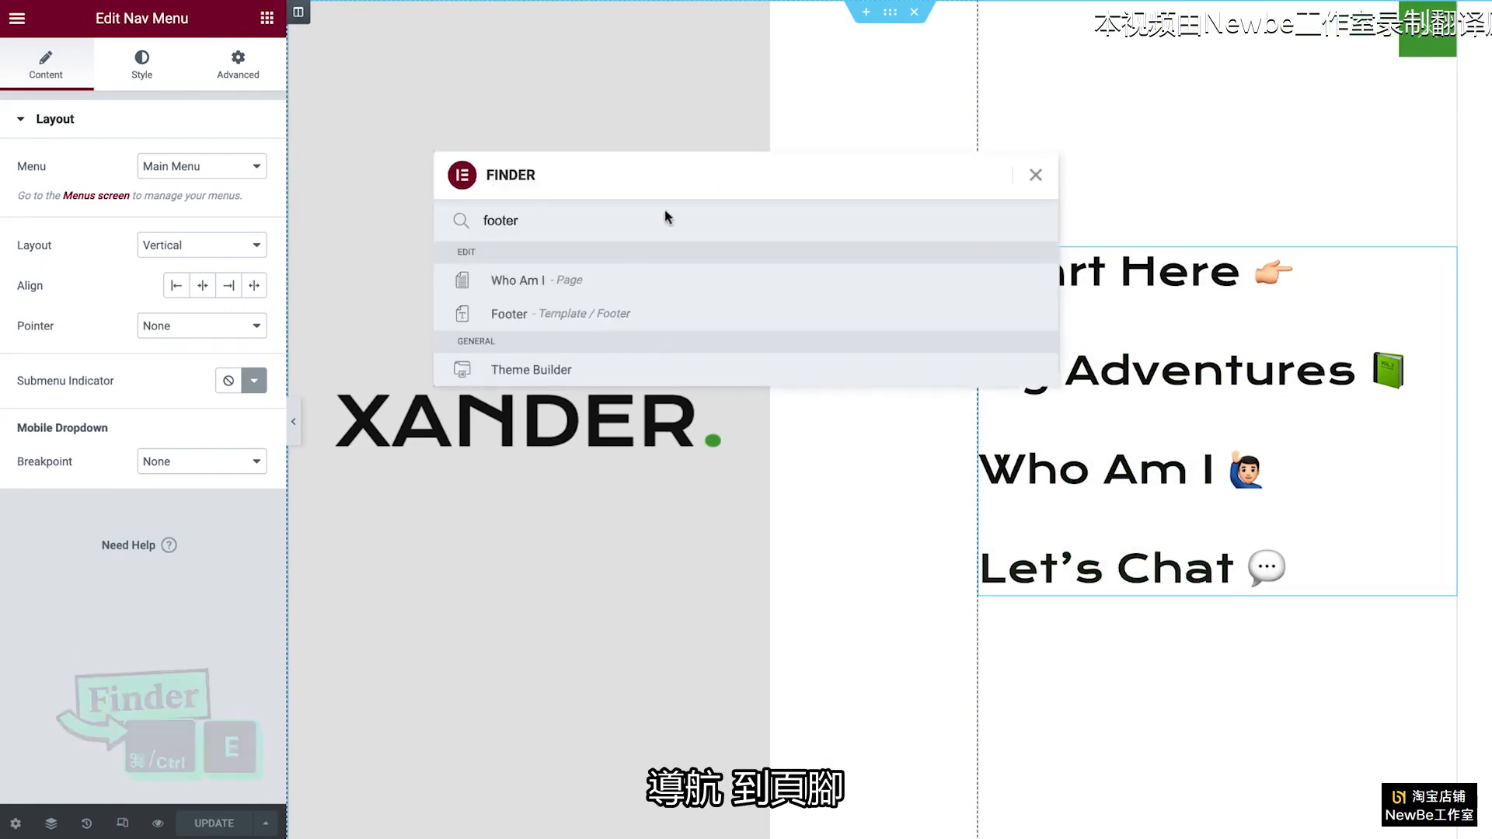
left_click(538, 320)
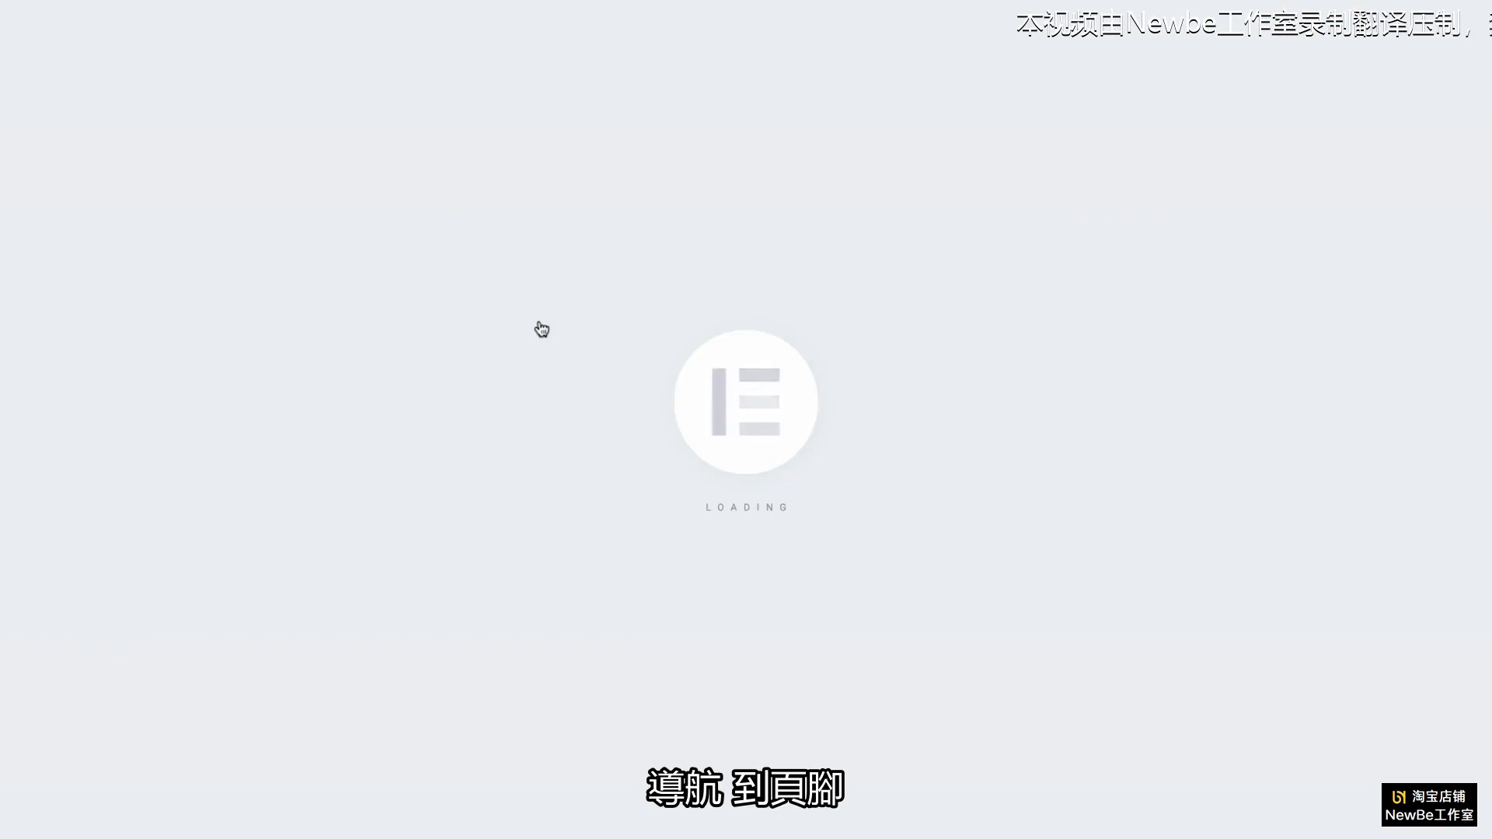
scroll(538, 345, "down", 2)
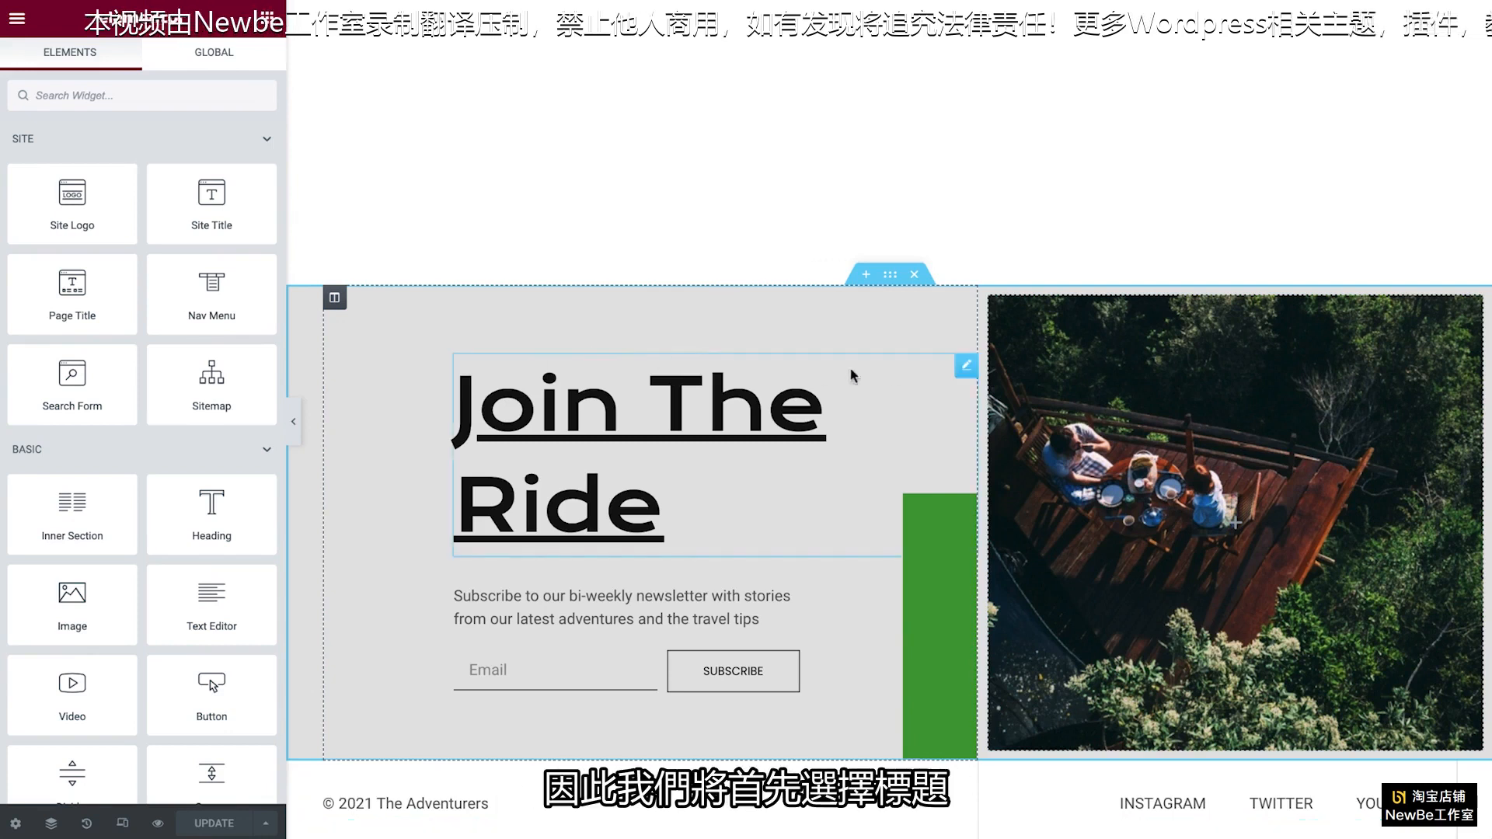
- Change the footer heading from 'Join The Ride' to 'Join The Tribe'
left_click(962, 367)
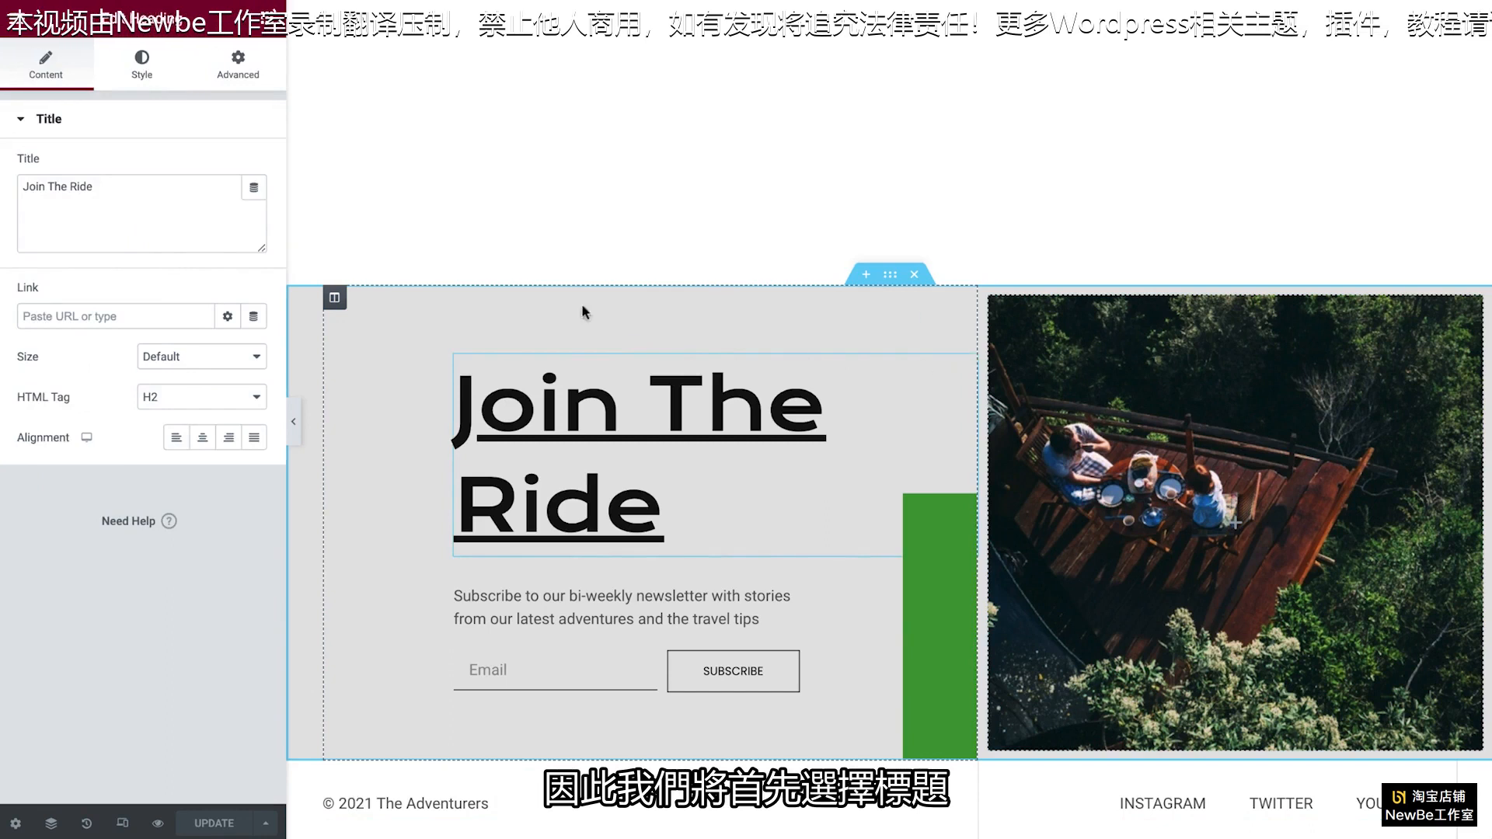
double_click(83, 186)
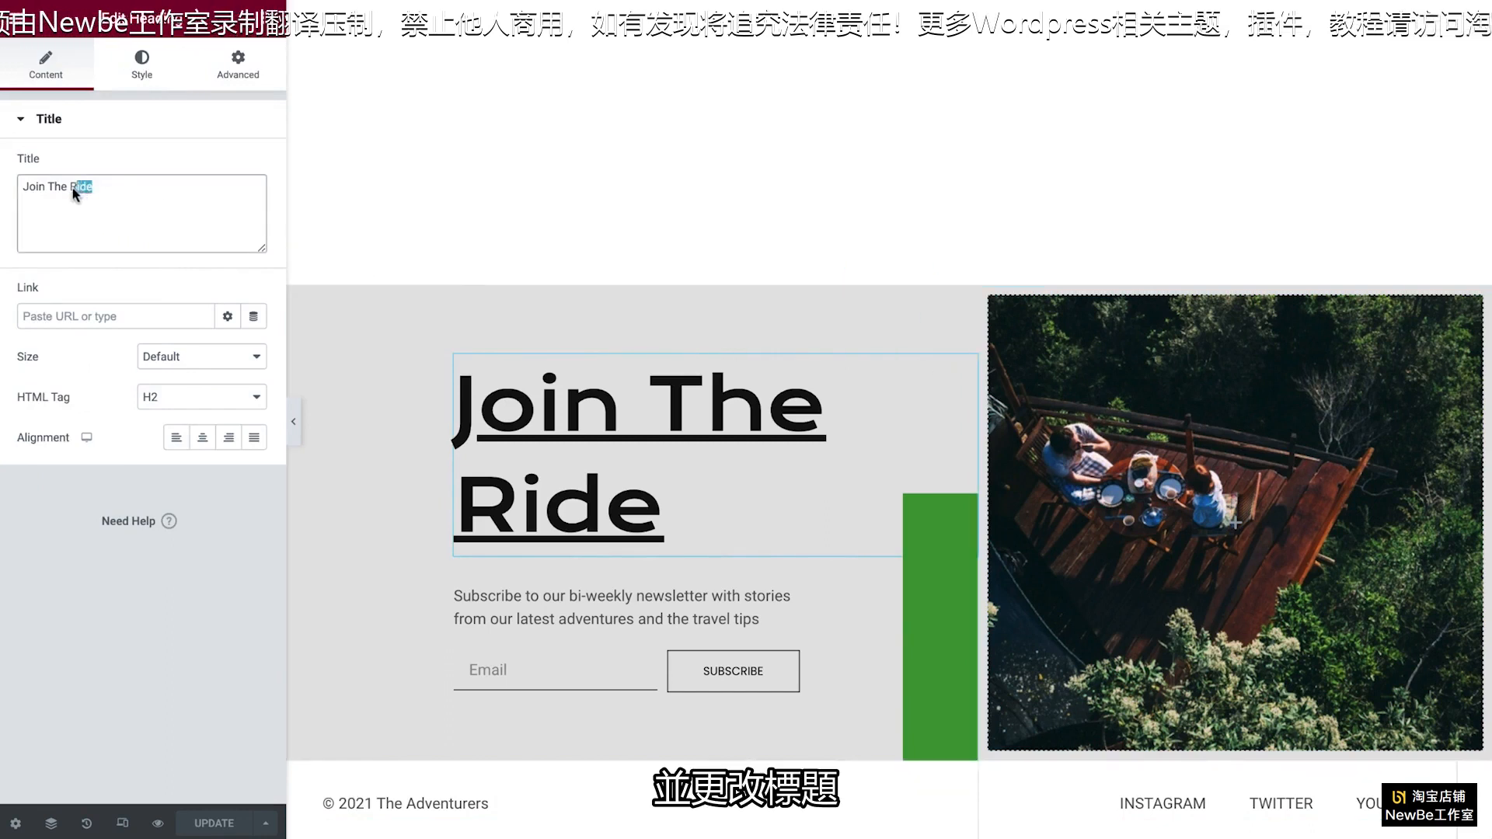
type("Tribe")
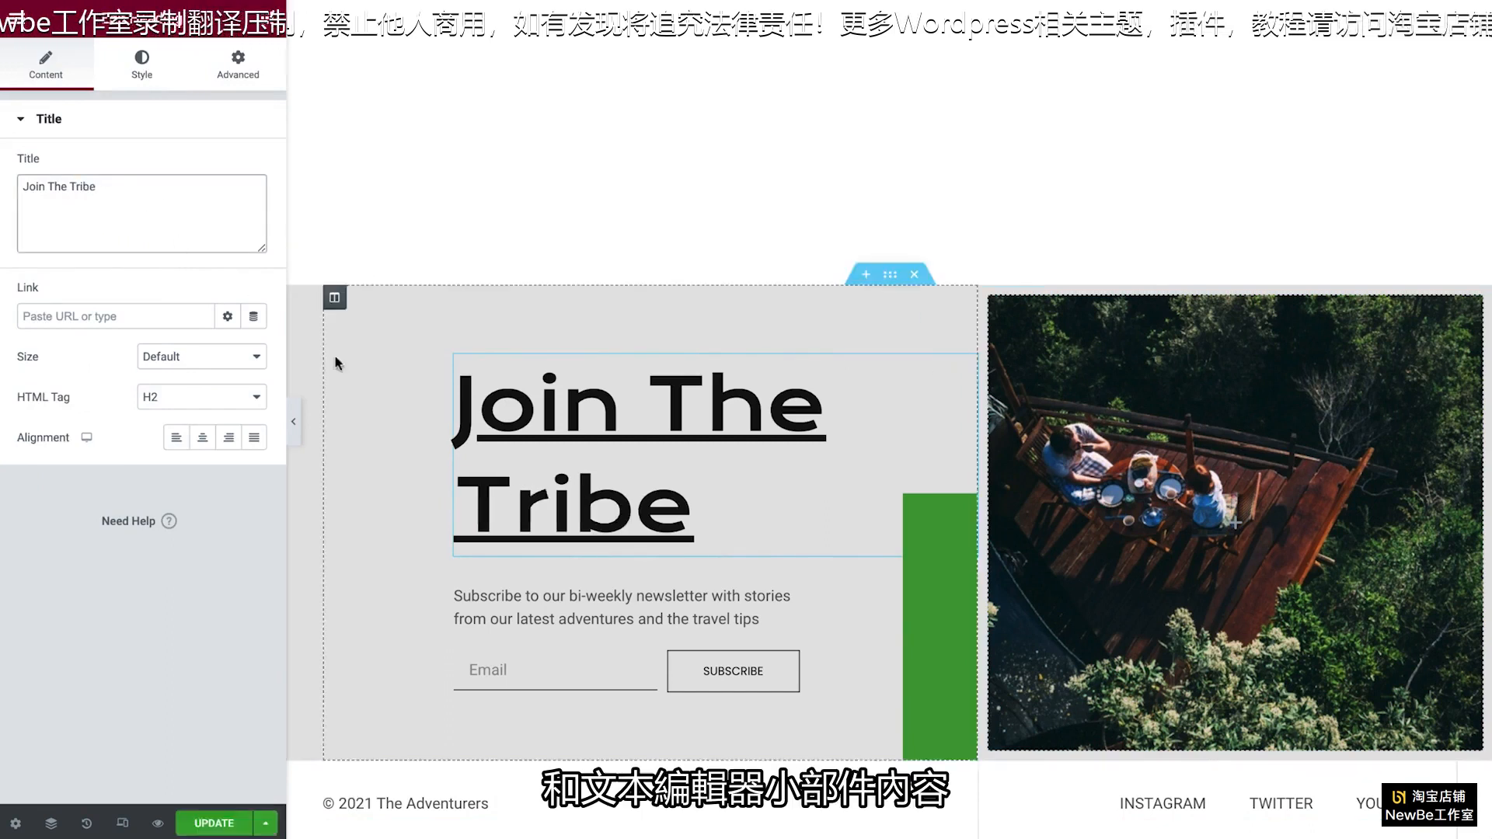
- Replace the subscribe paragraph with the pasted weekly-email text
left_click(761, 612)
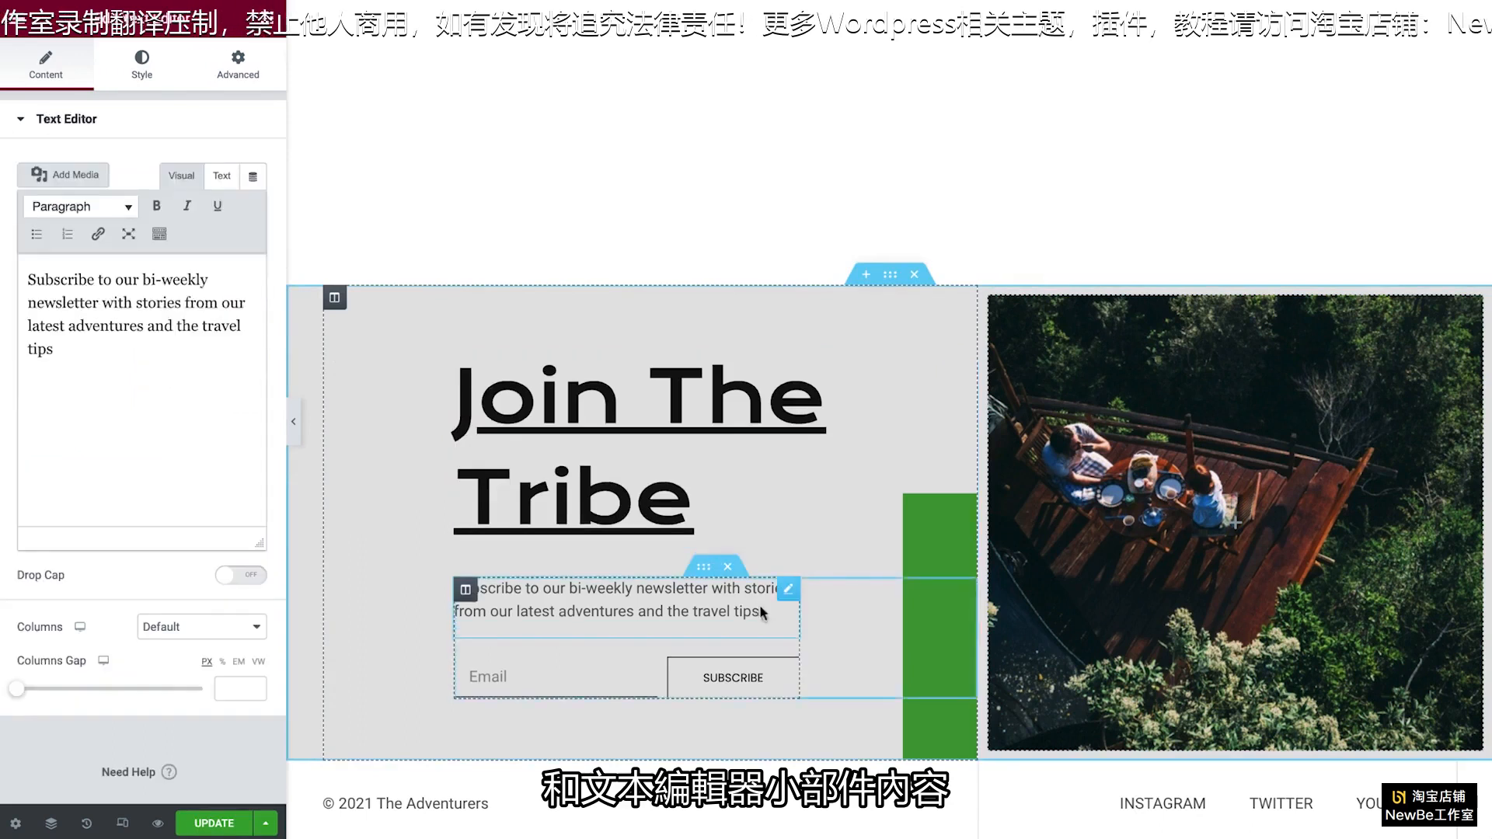
left_click_drag(77, 347, 2, 288)
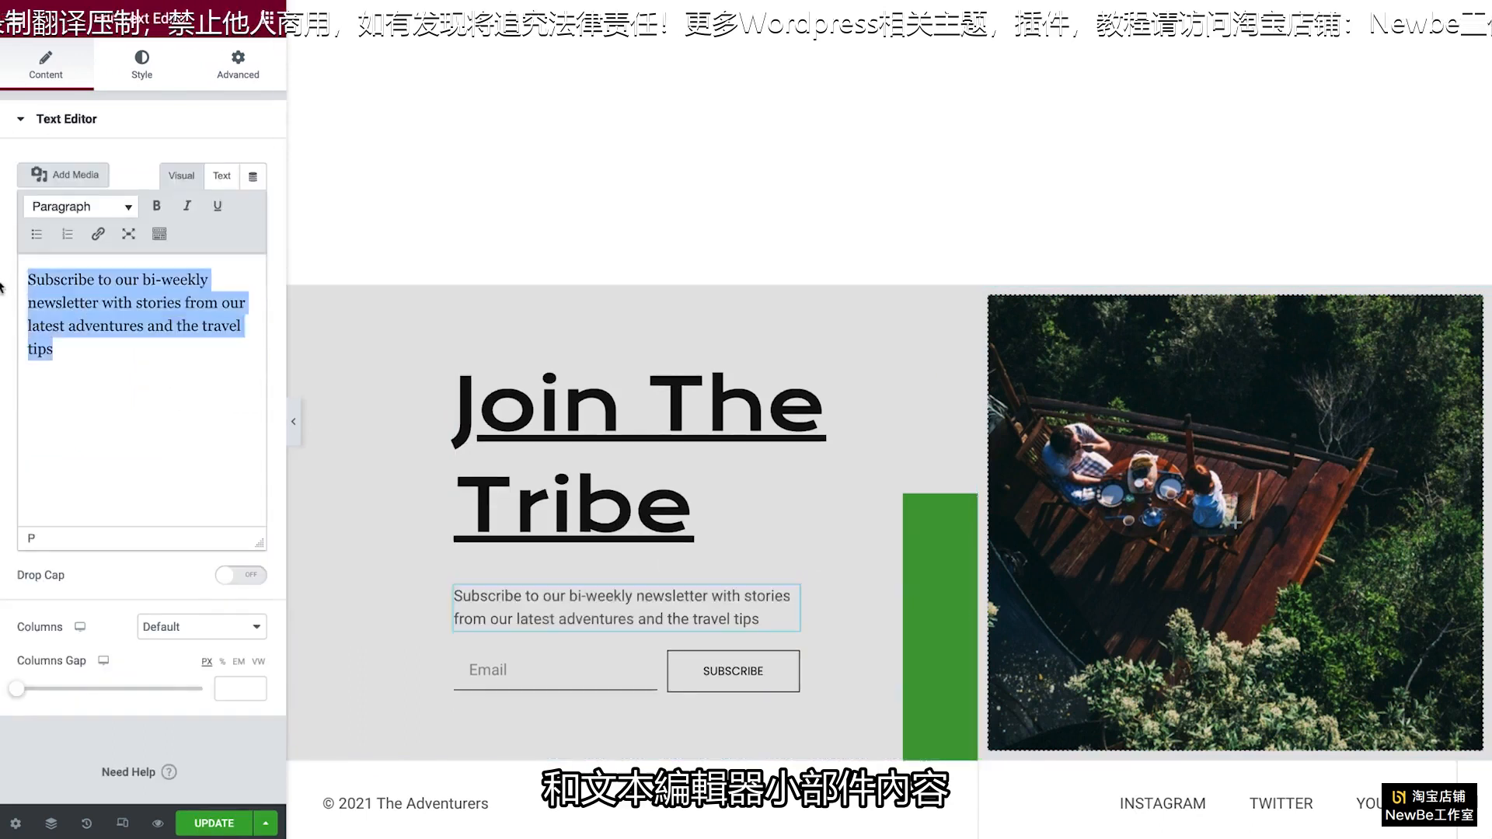
type("Every week I send out an email with the best tips and post highlights to help you live the digital nomad life. If that's for you, subscribe below.")
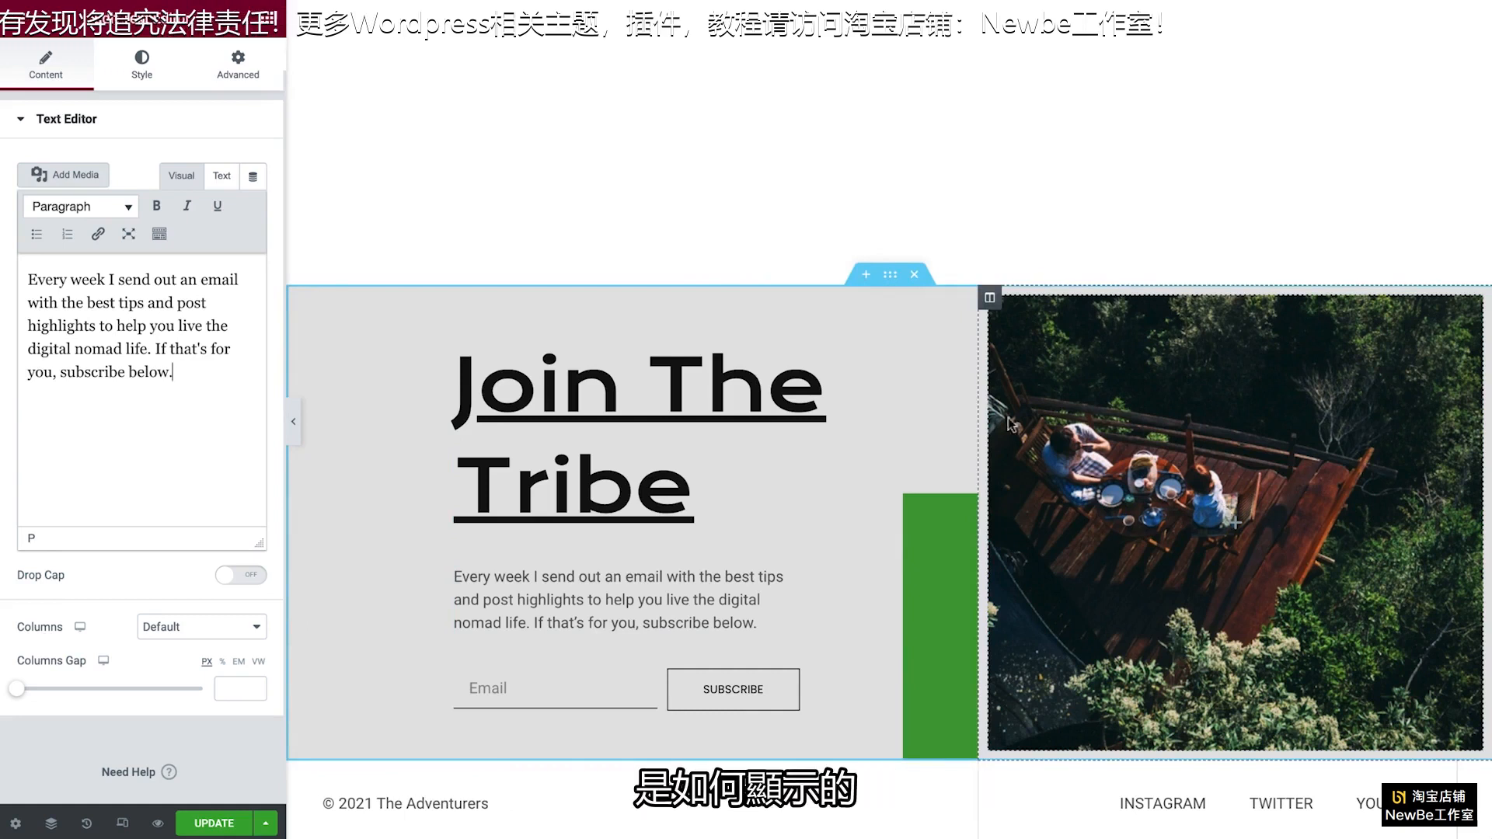
- Set the photo column's background image to Footer-1.jpg, then select the subscribe form
left_click(988, 299)
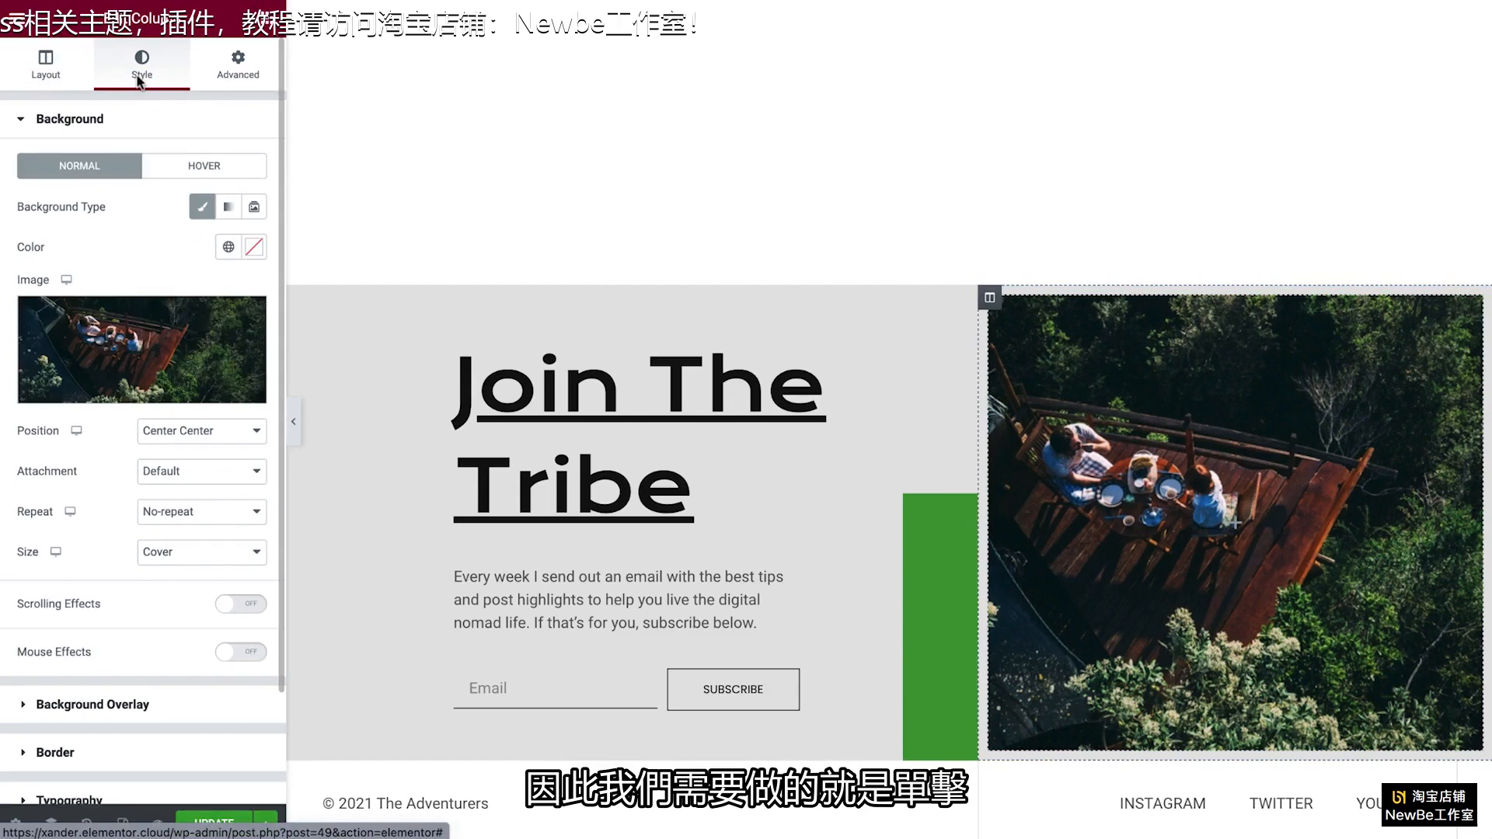
mouse_move(149, 349)
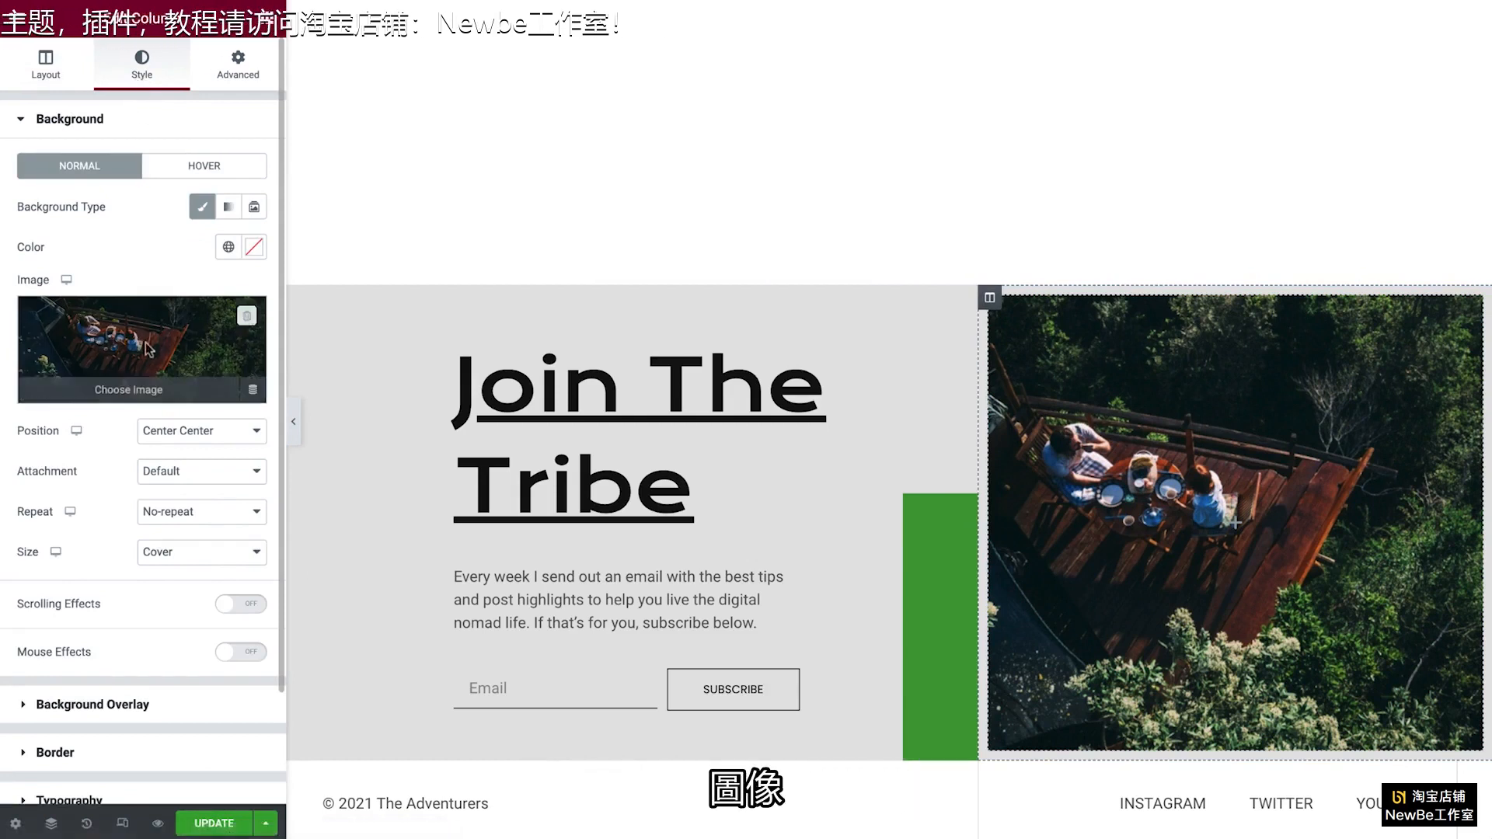
left_click(150, 391)
left_click(964, 301)
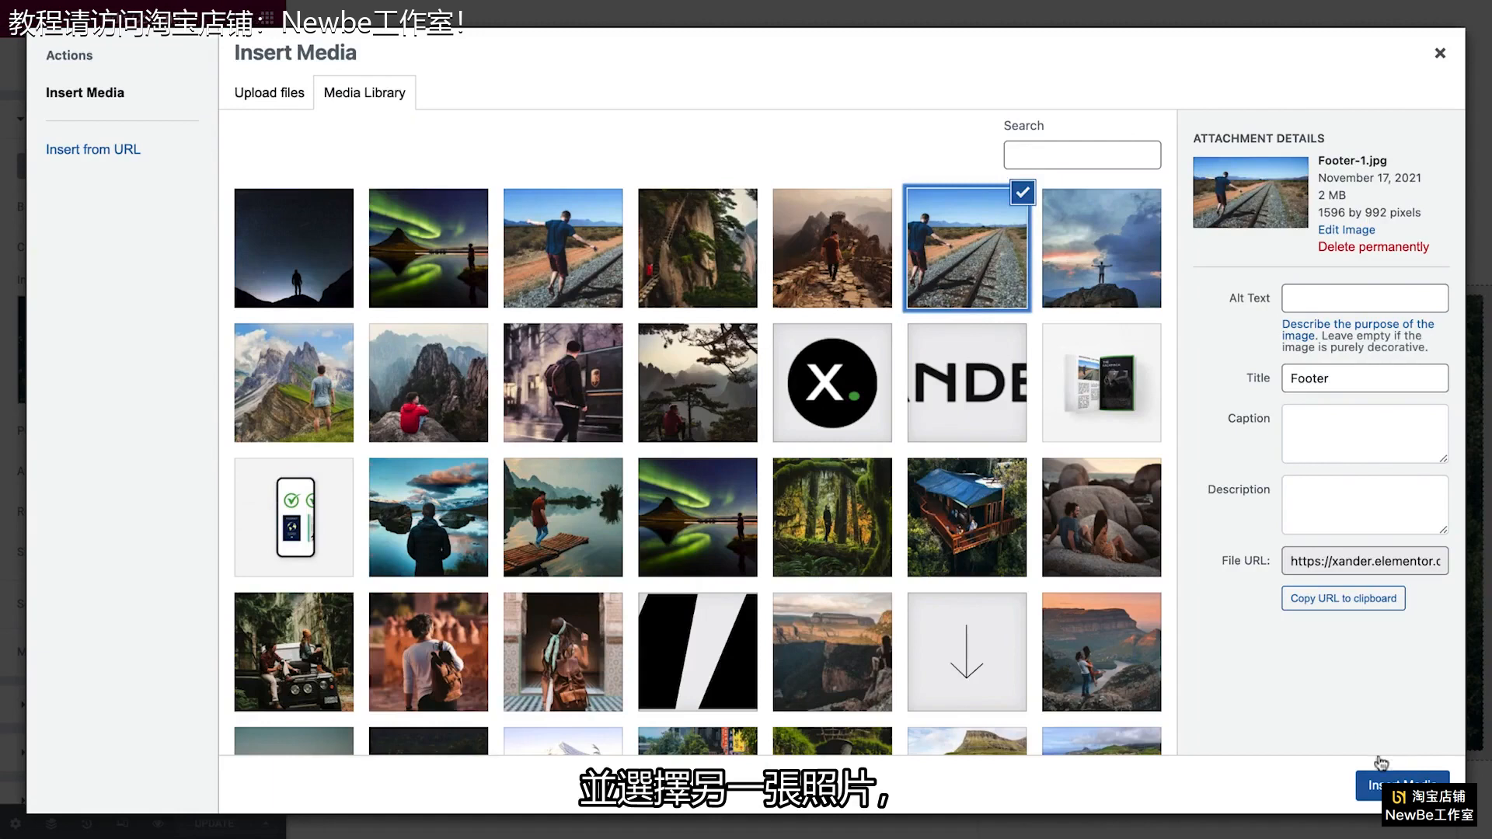
left_click(1395, 784)
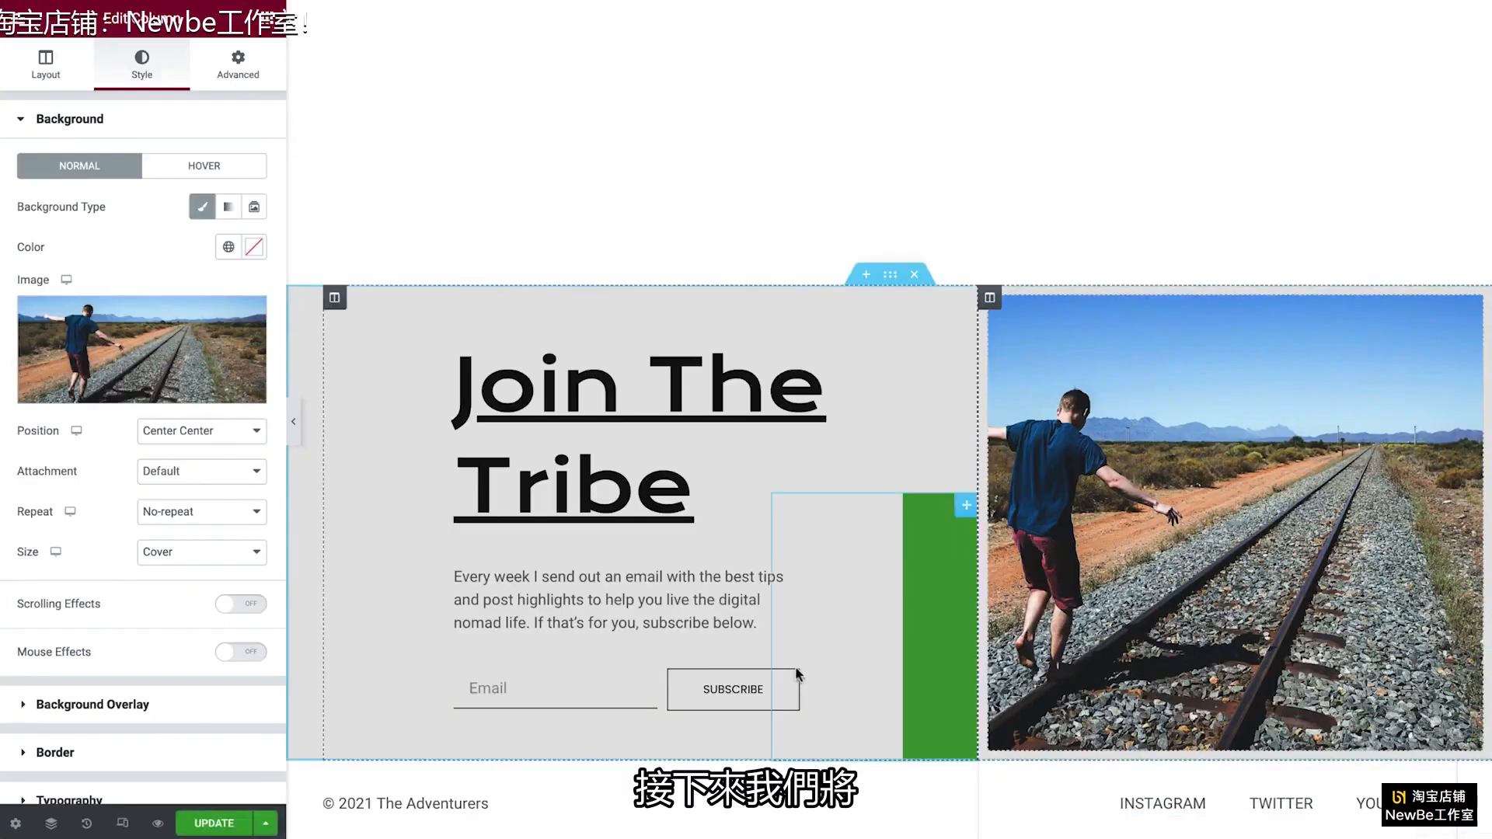
left_click(724, 684)
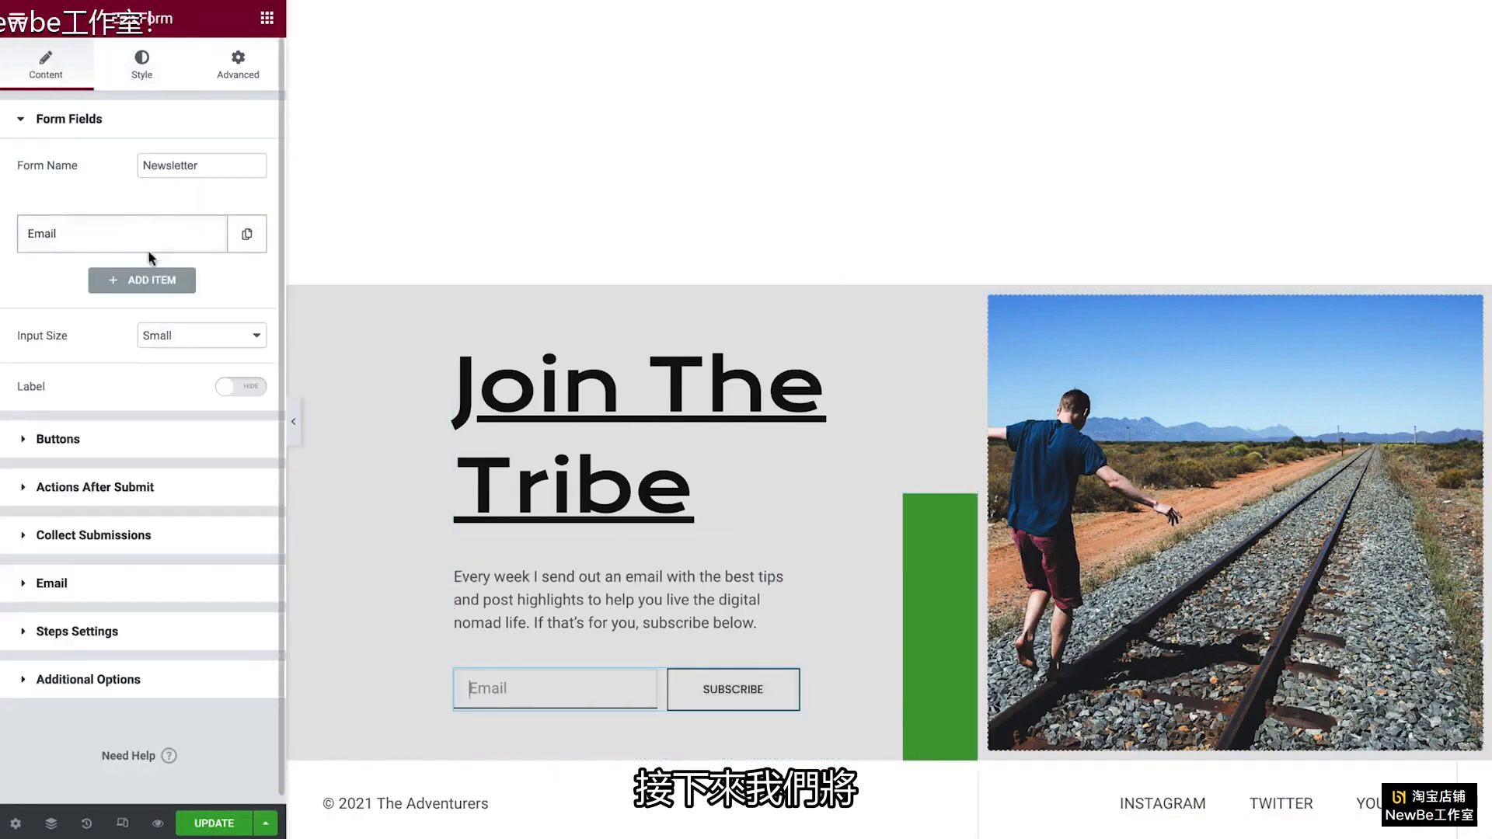
- Browse the form's Add Action list without adding anything, keeping Collect Submissions and Email
left_click(85, 488)
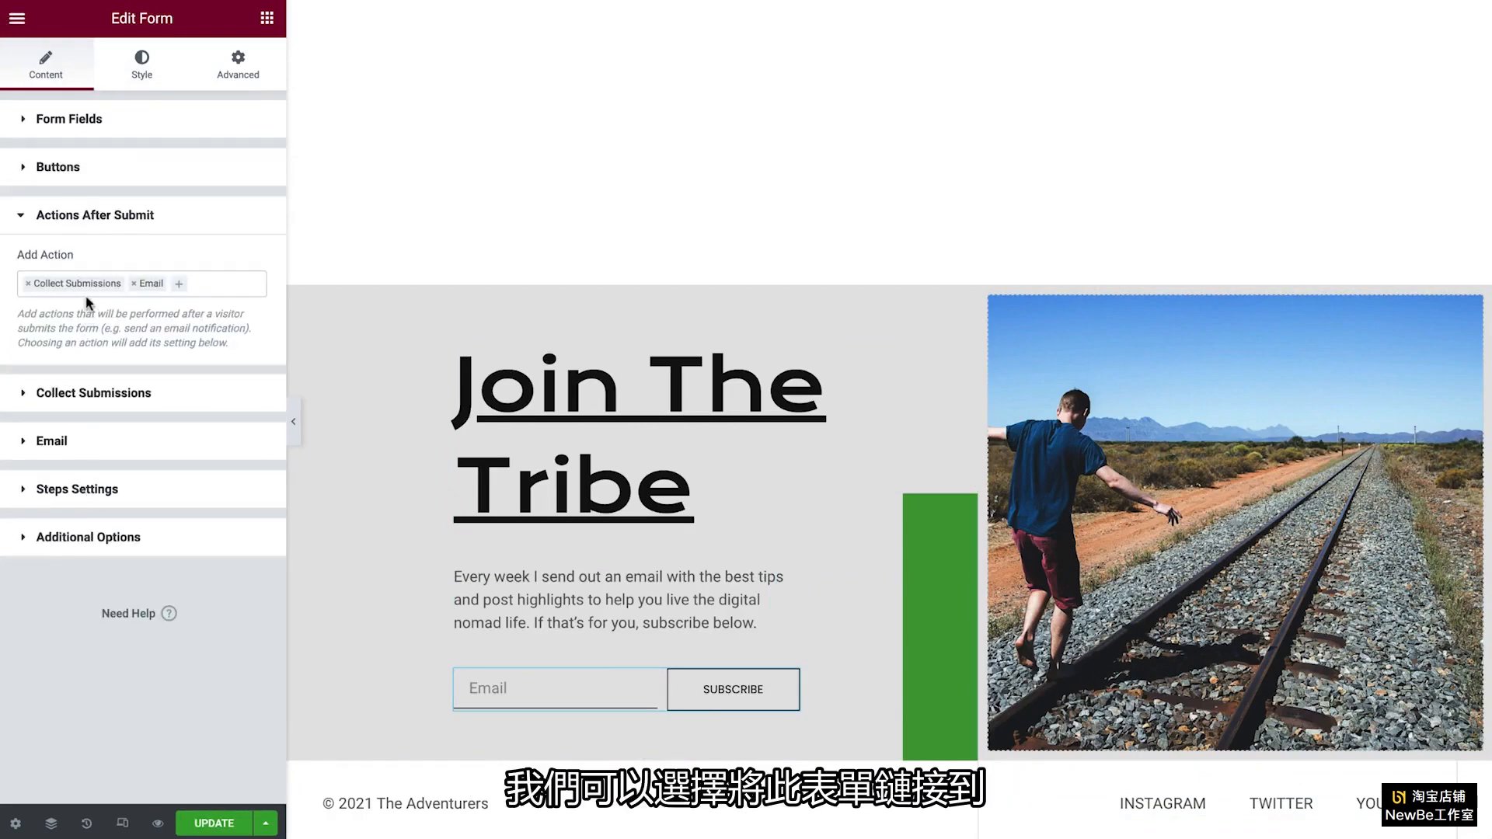
left_click(180, 288)
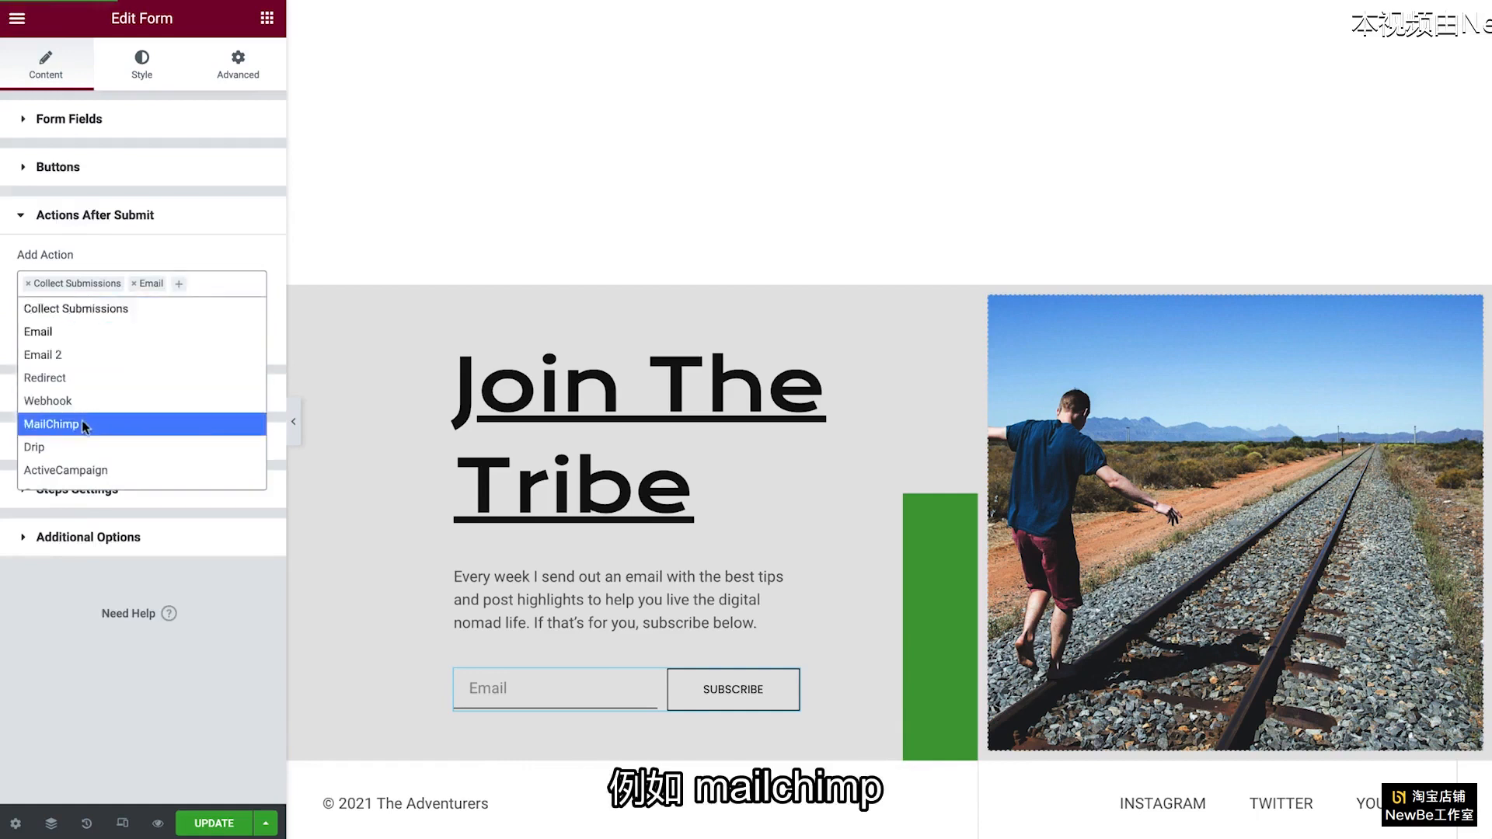
scroll(81, 421, "down", 2)
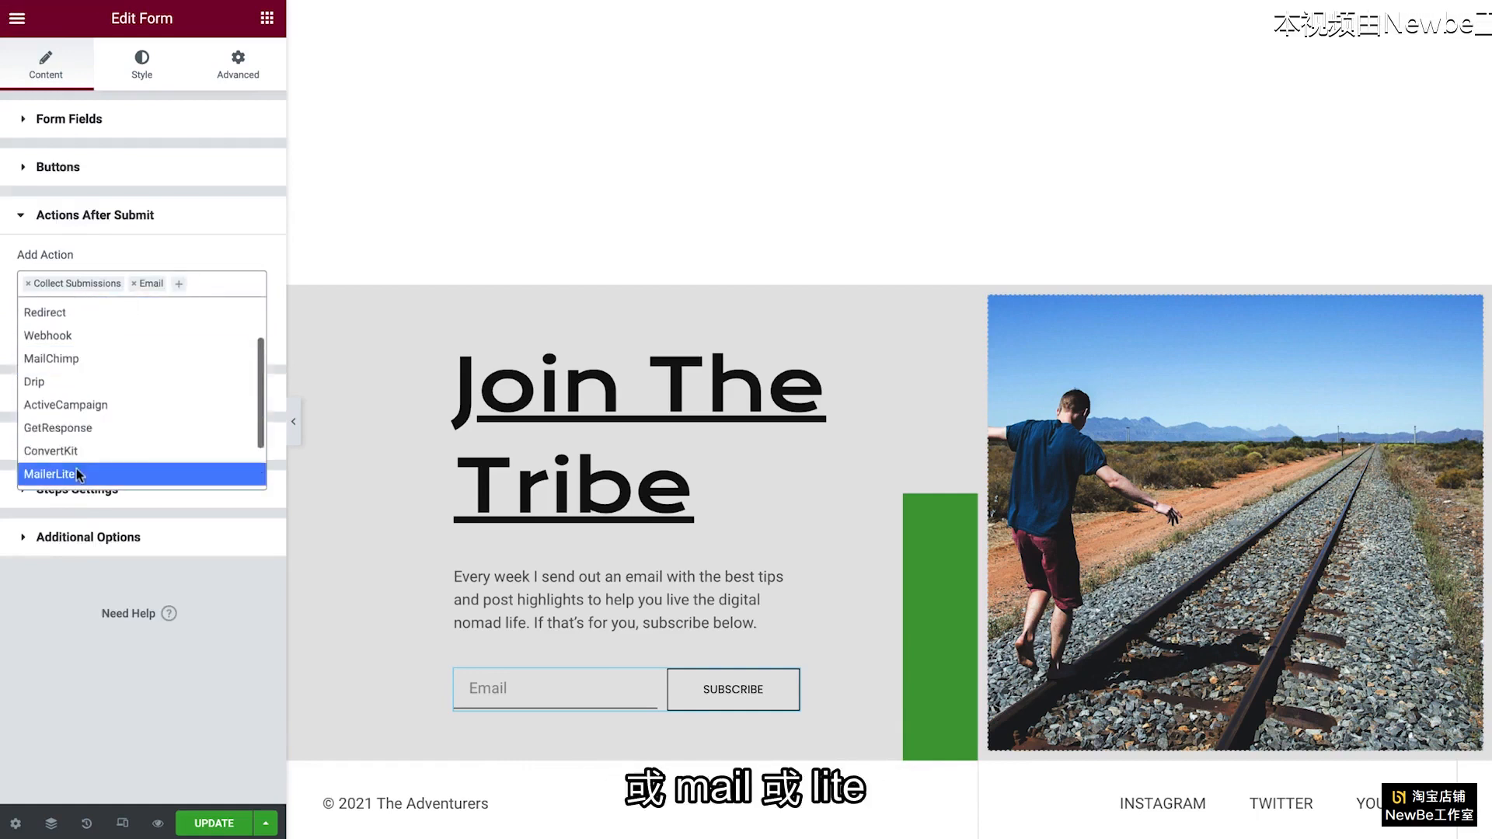
left_click(216, 294)
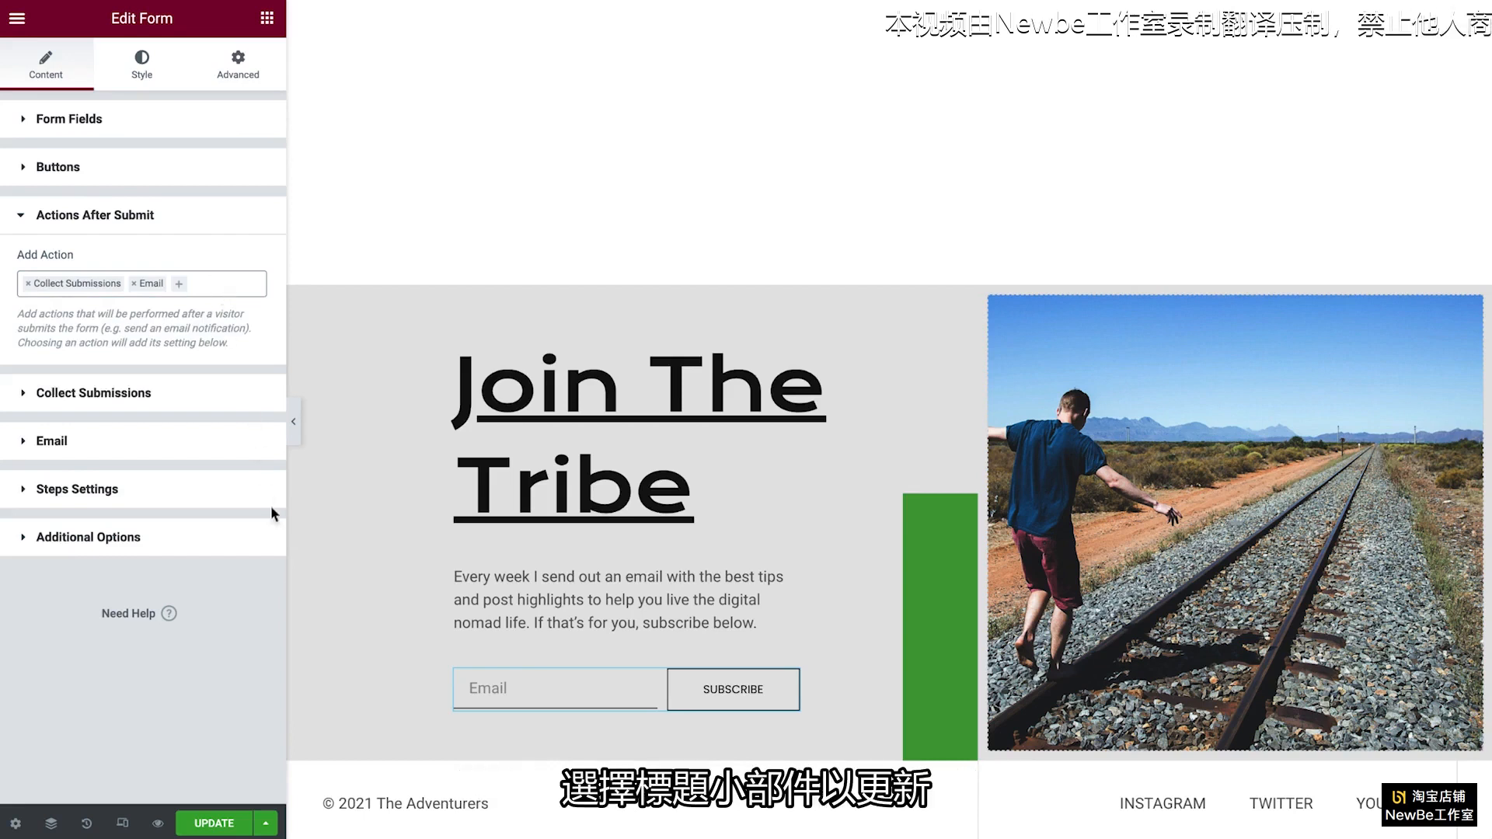
- In the copyright's date tag, replace the After text with the site owner's name
left_click(386, 804)
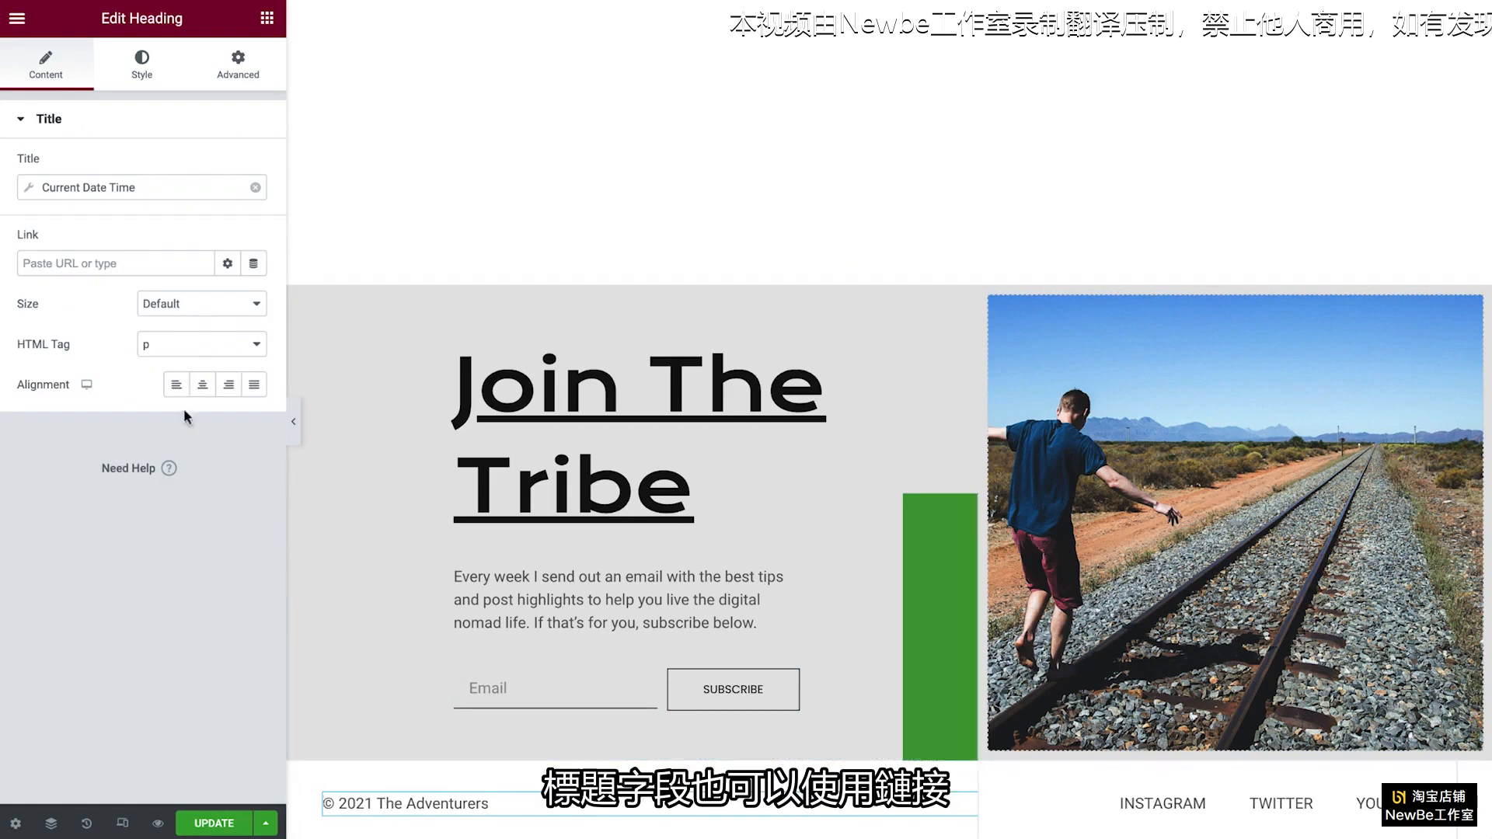
left_click(28, 190)
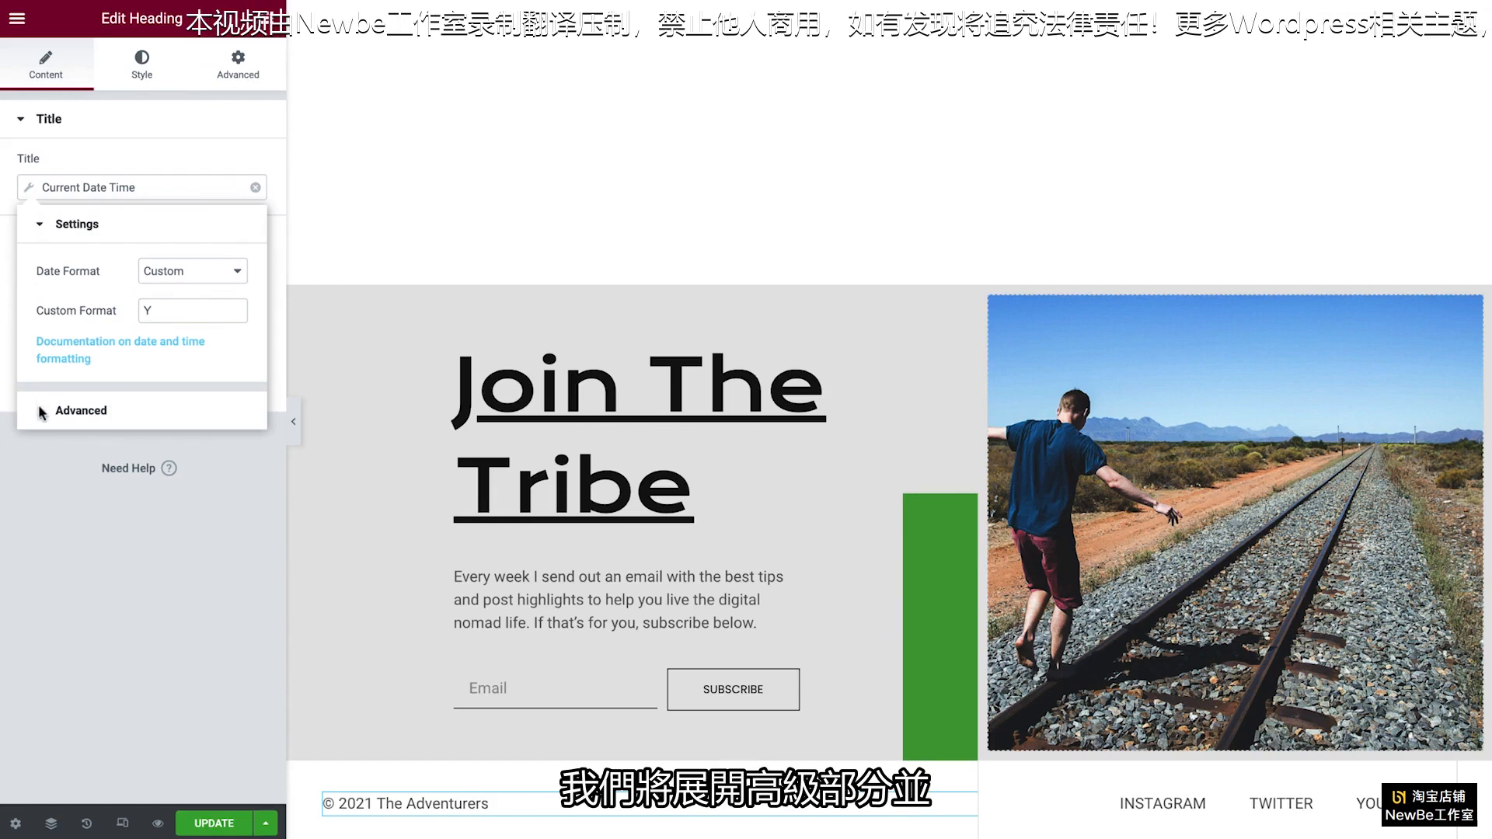
left_click(42, 411)
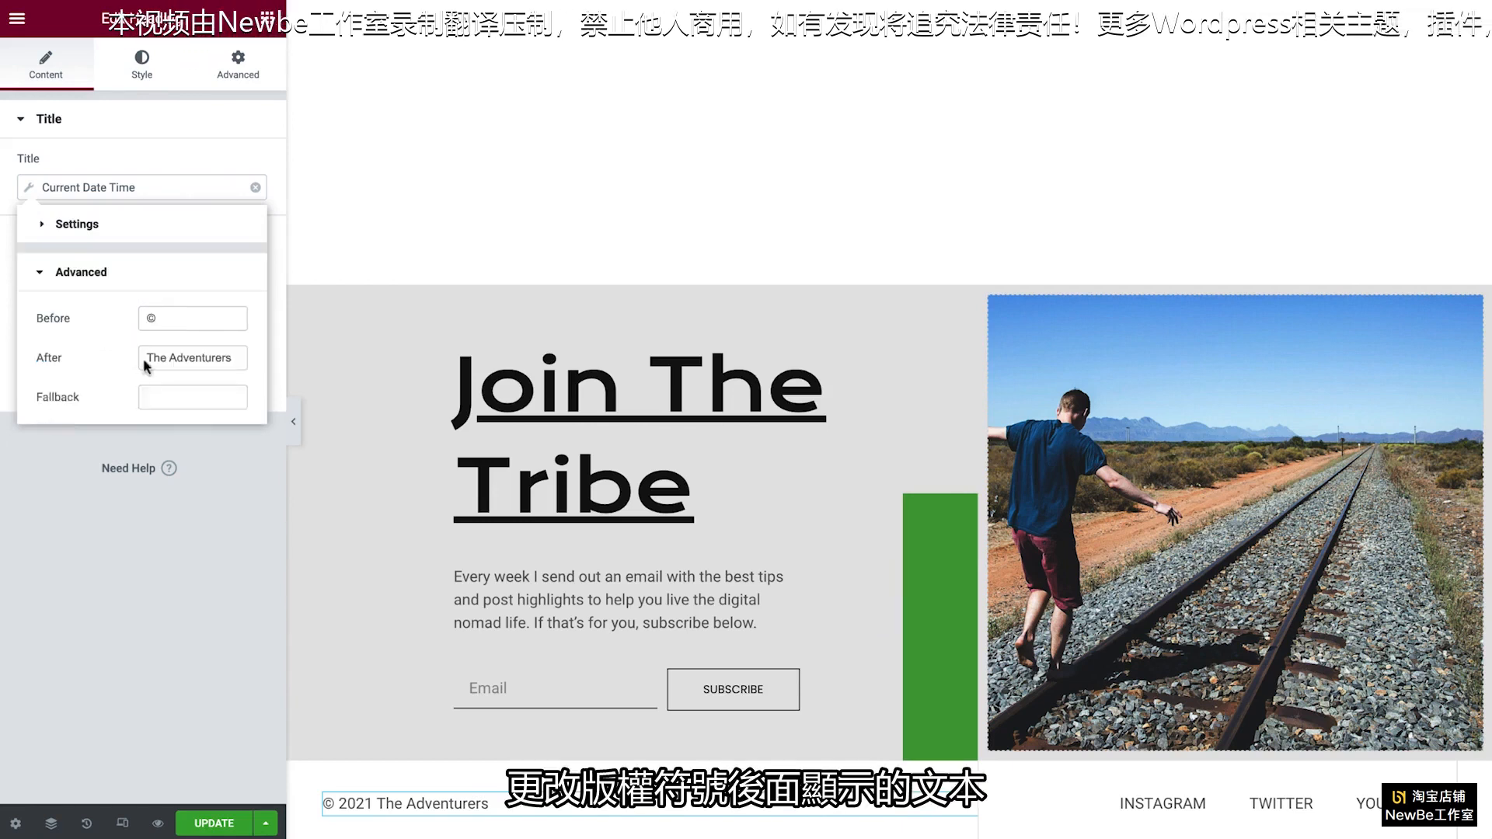
type("X")
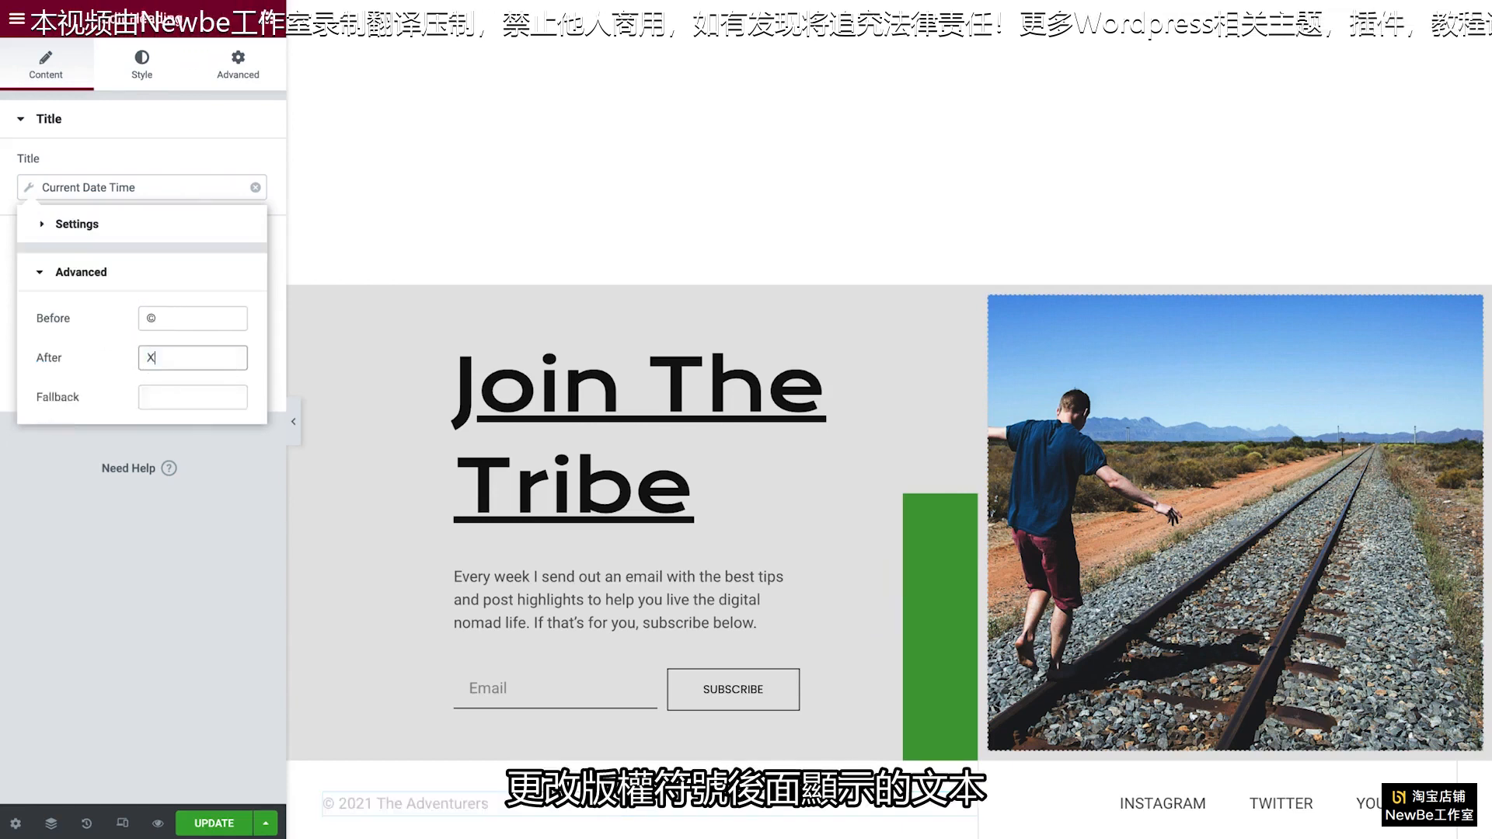
type("ander Banks")
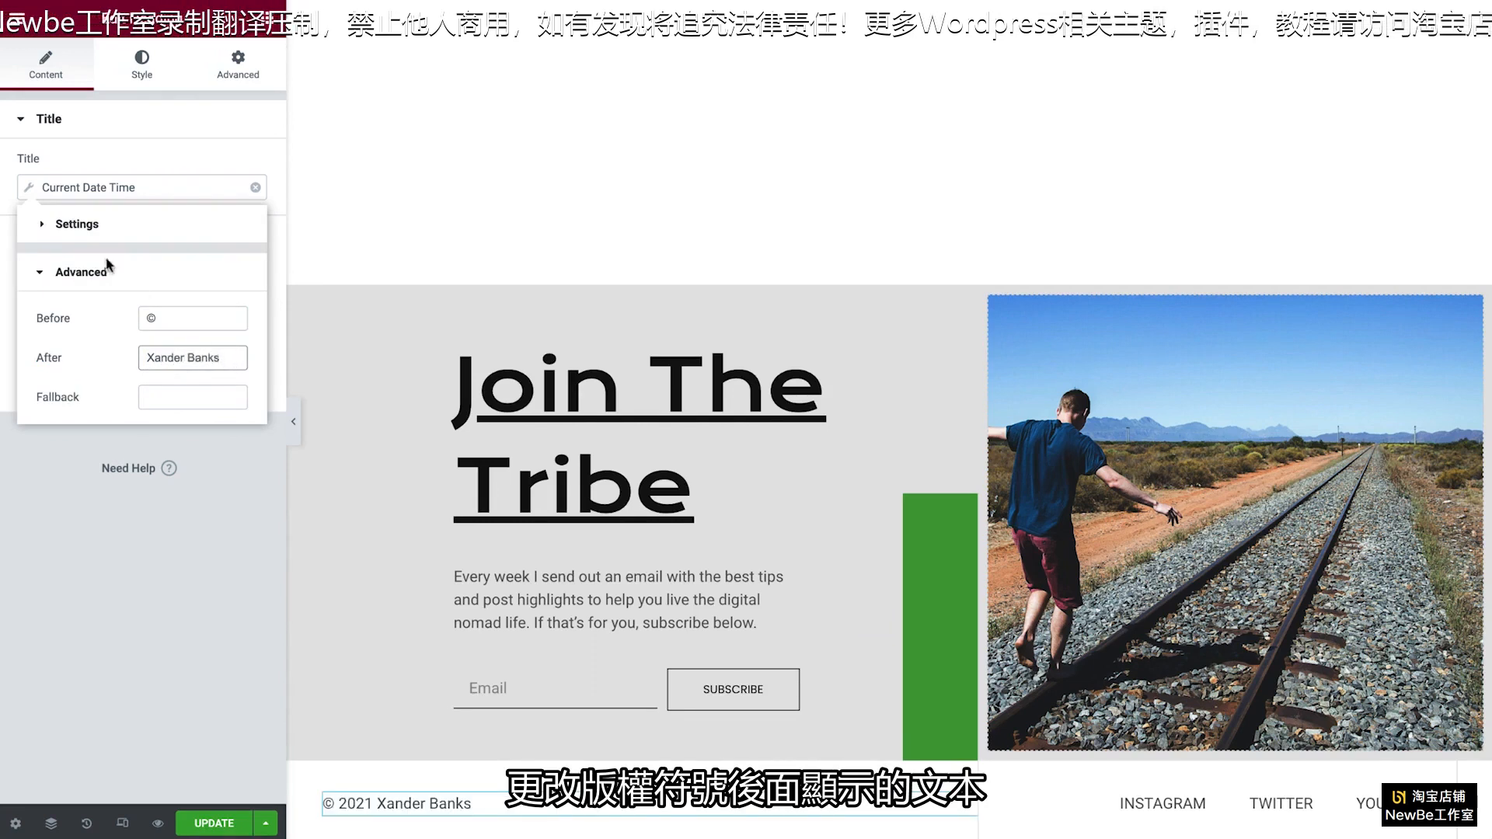
left_click(28, 192)
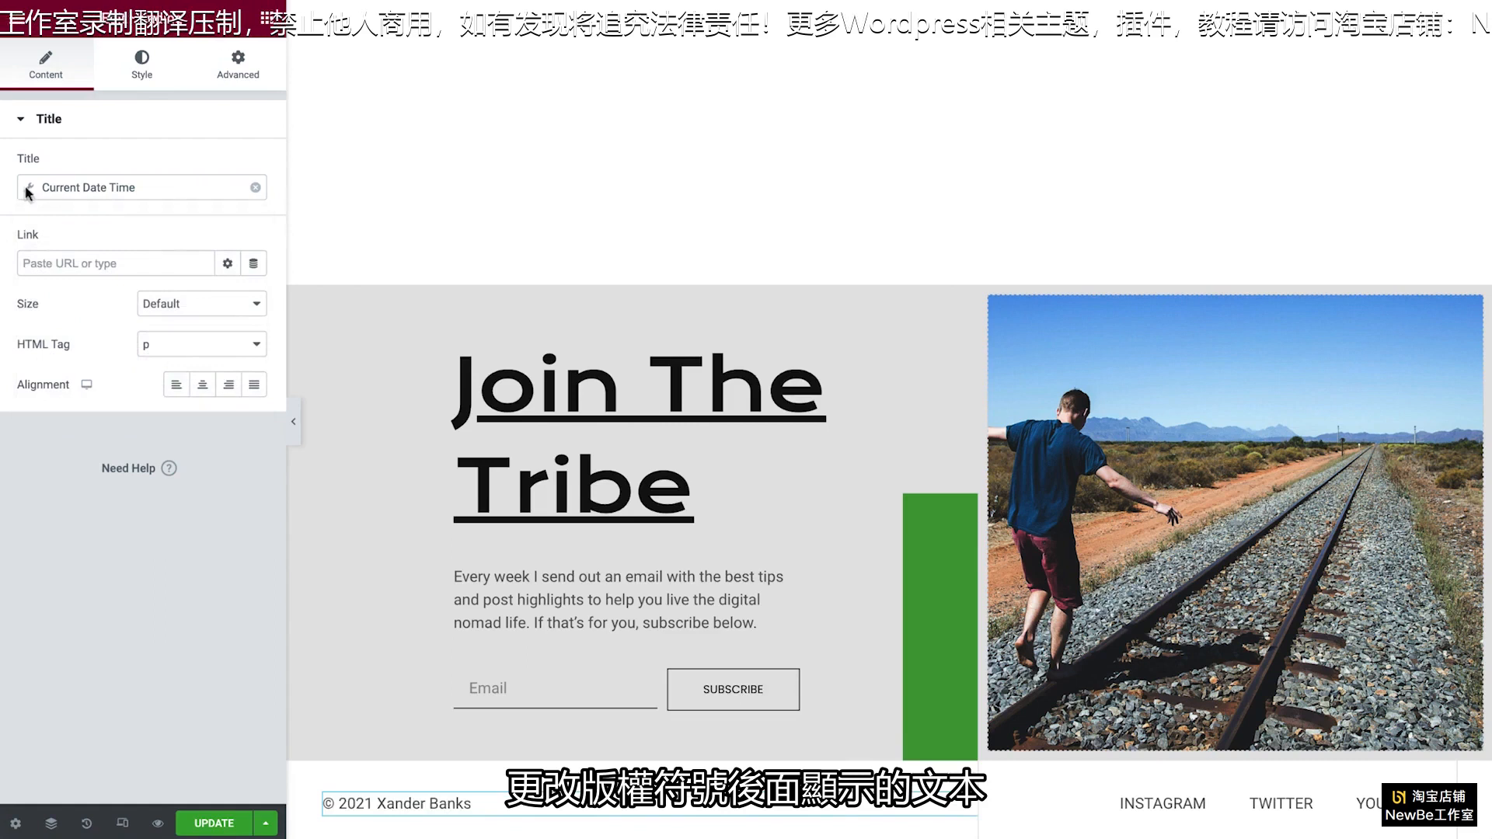
- Paste profile URLs into the instagram, twitter and youtube social links, then update the footer
left_click(1164, 803)
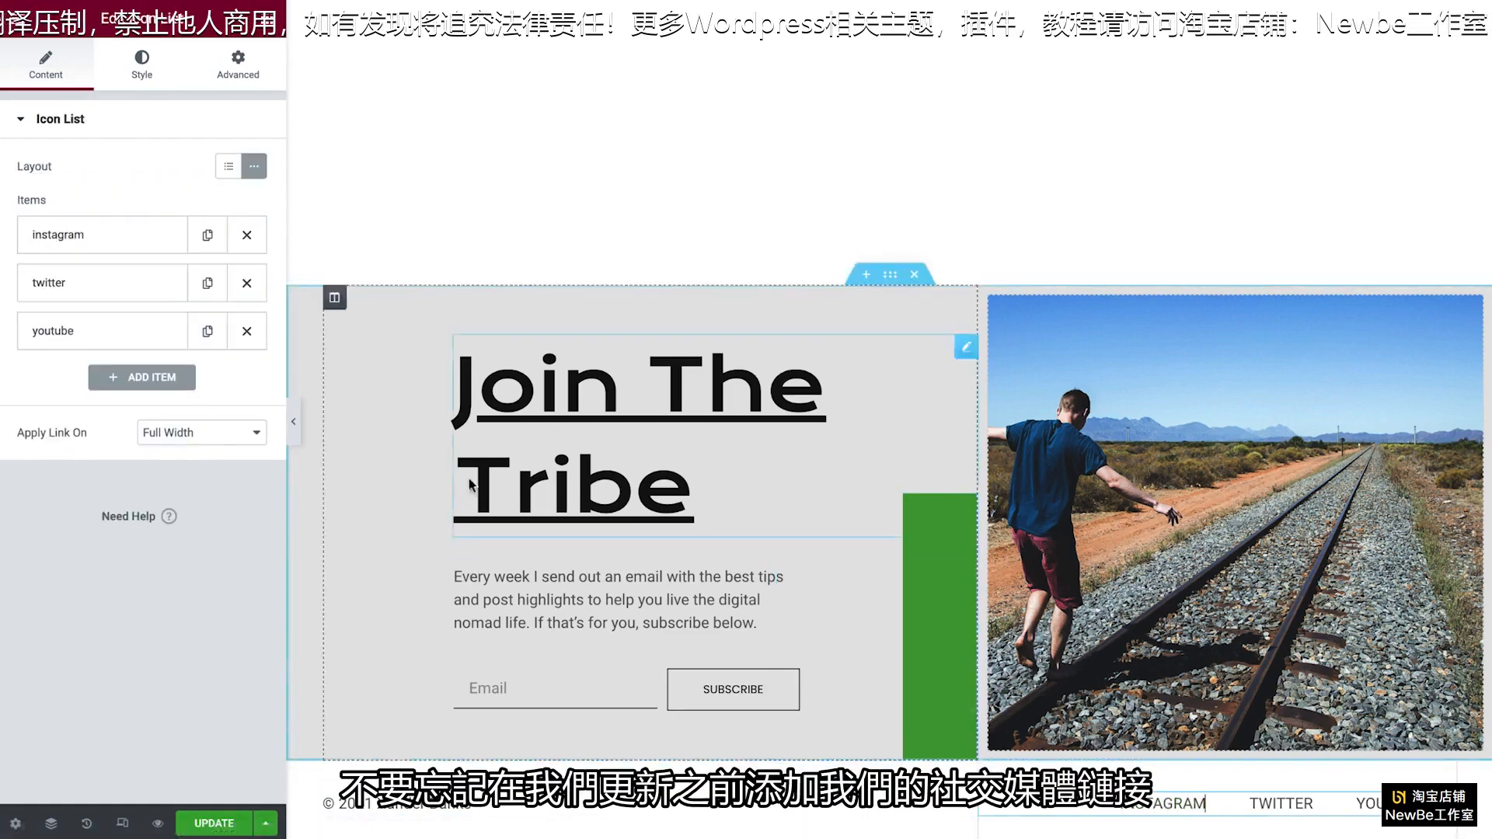
left_click(58, 241)
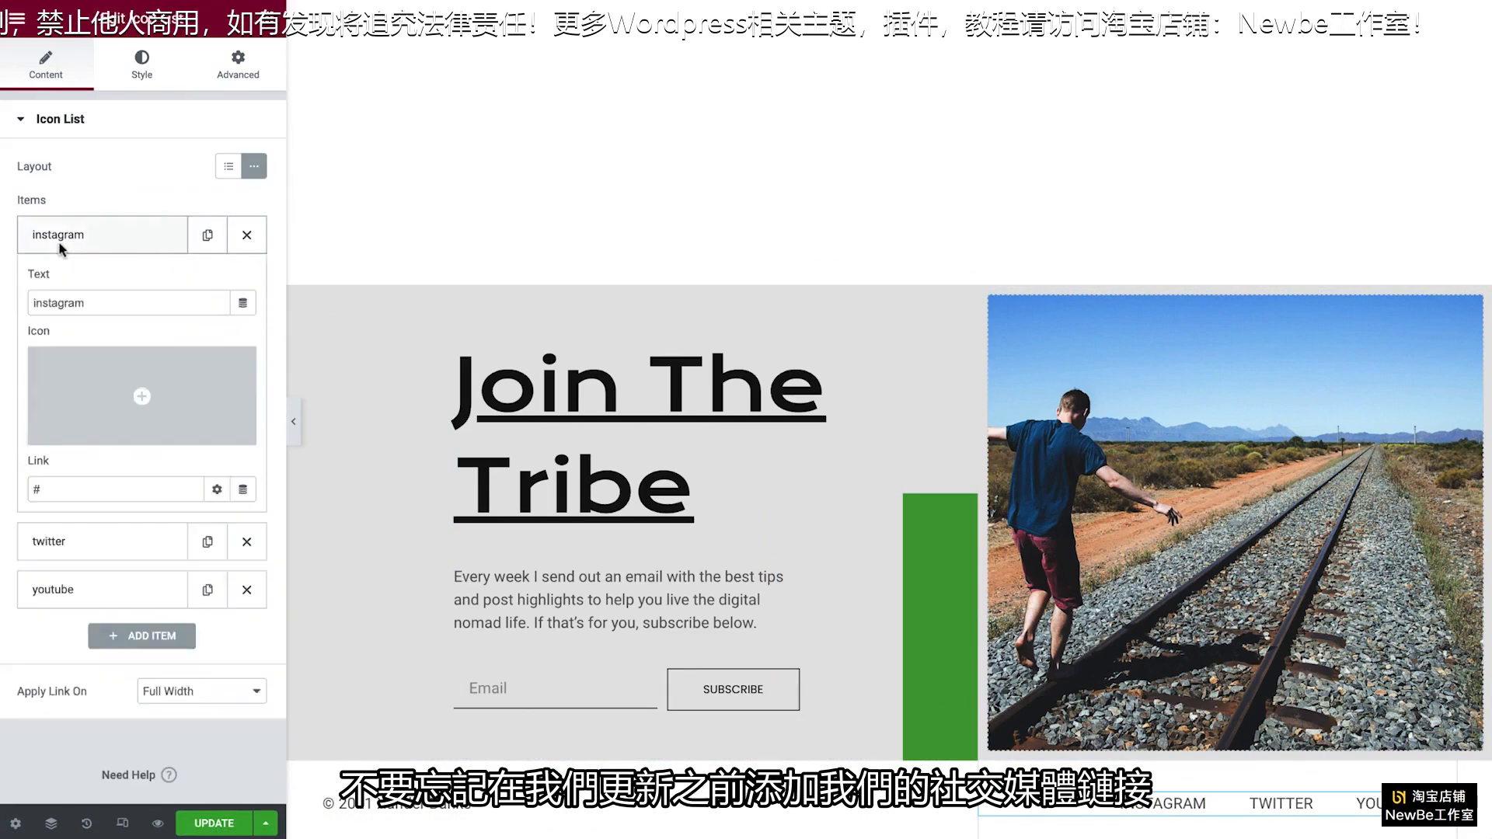
left_click_drag(51, 492, 32, 490)
key("ctrl+v")
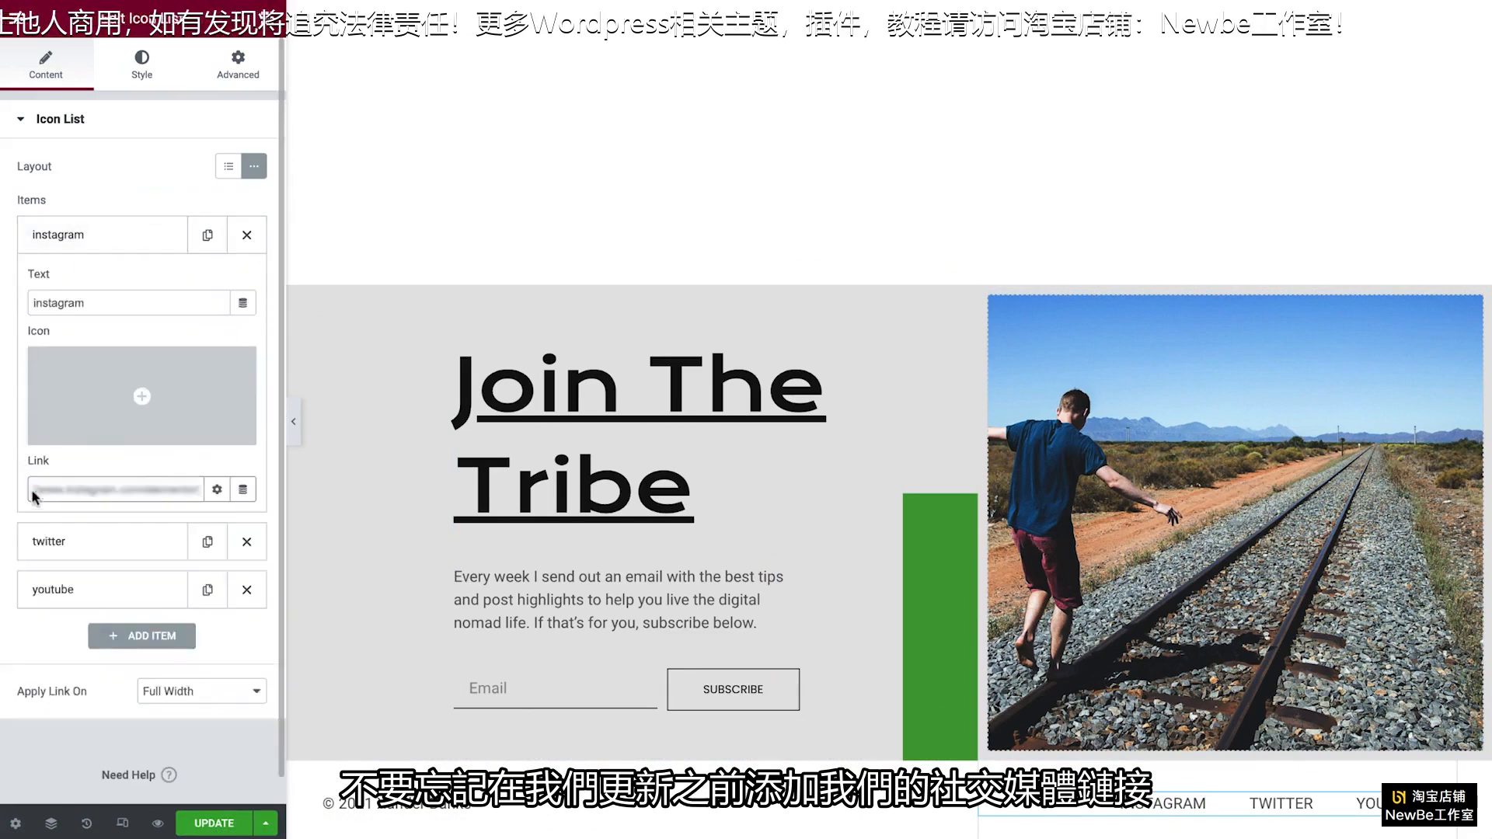
left_click(68, 544)
left_click_drag(69, 546, 31, 538)
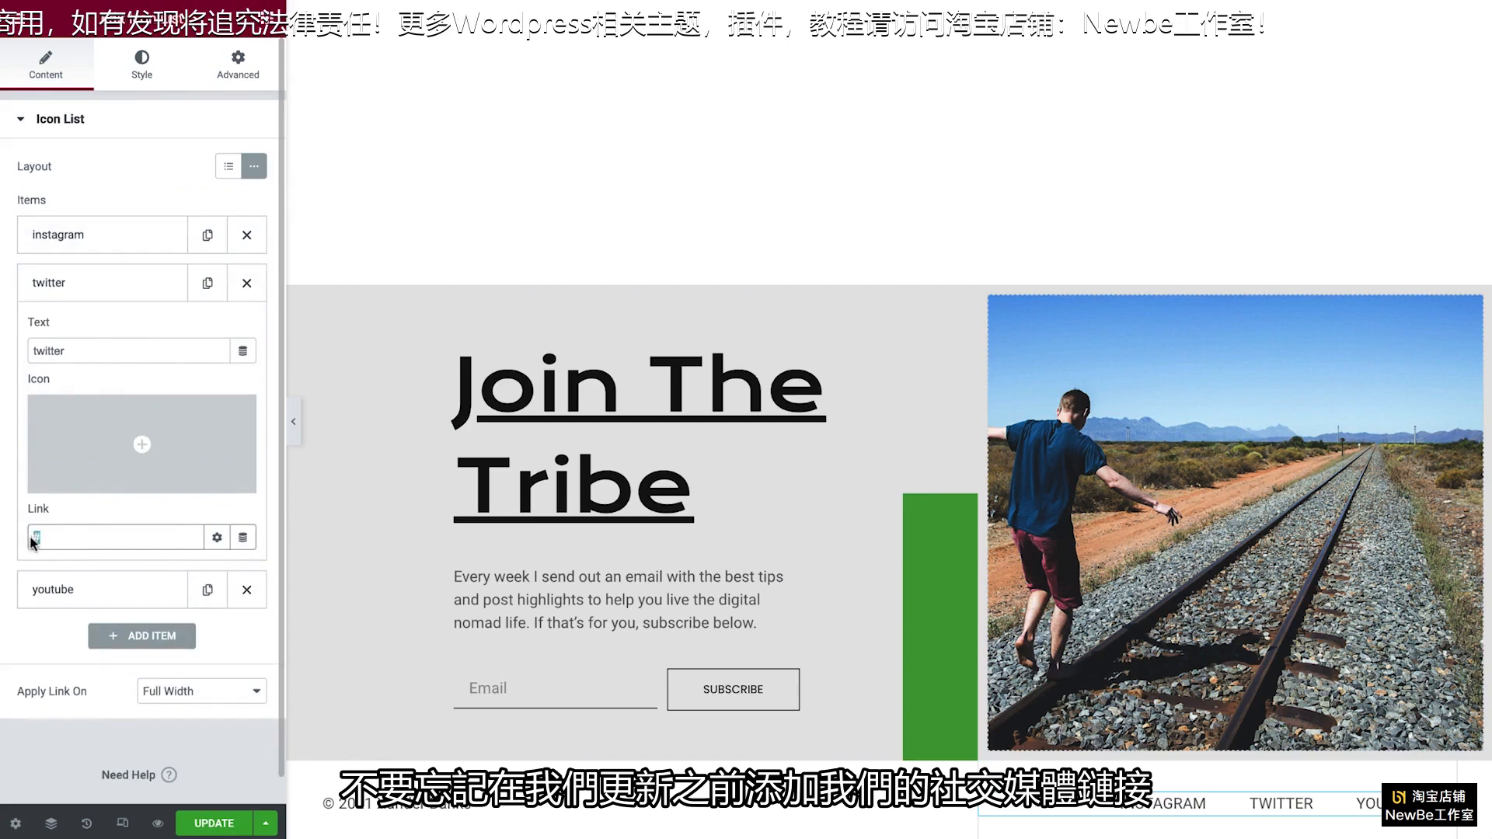
key("ctrl+v")
left_click(81, 589)
left_click_drag(70, 585, 34, 585)
key("ctrl+v")
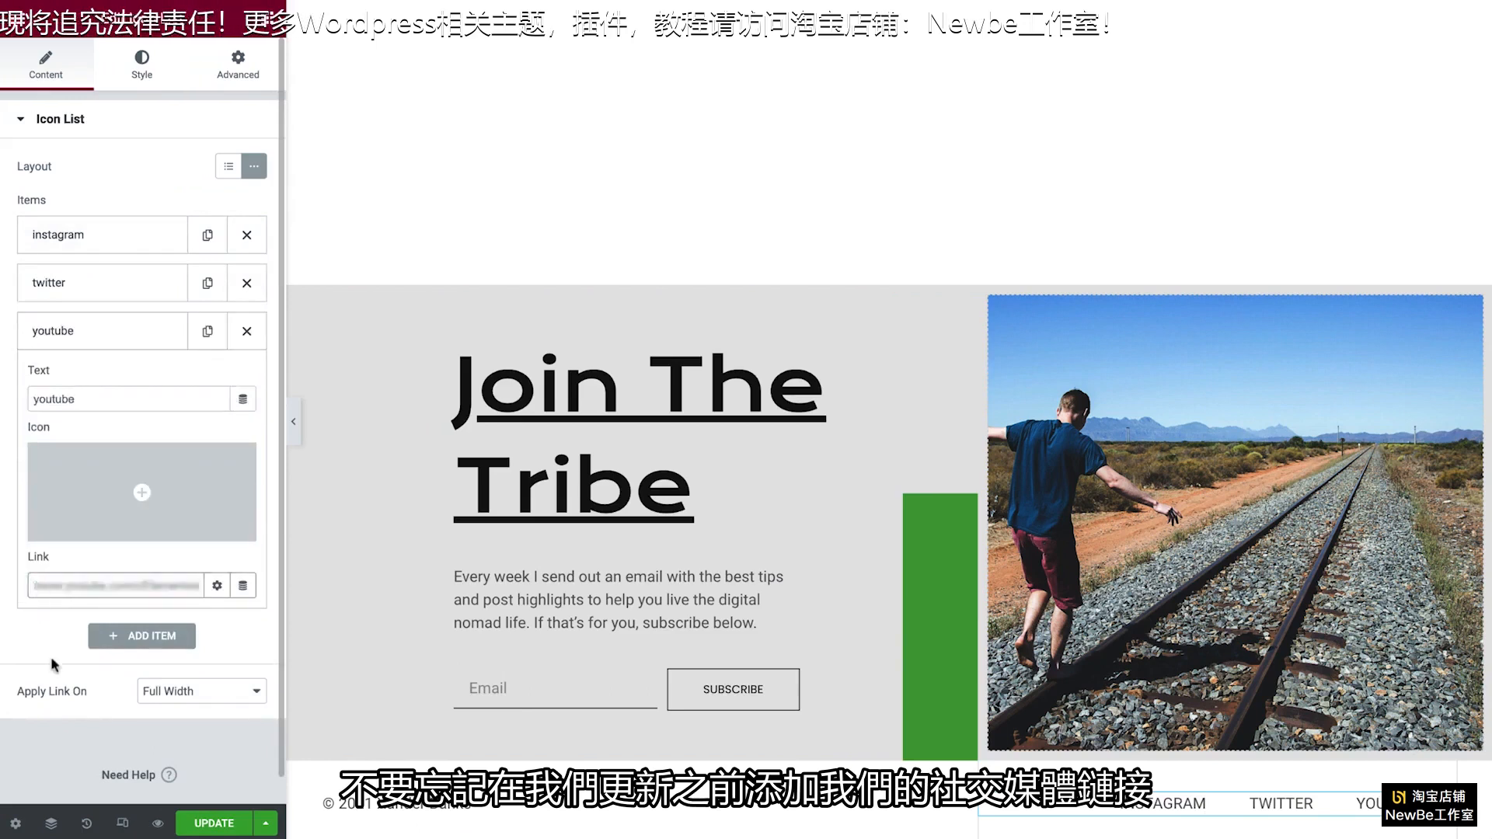
left_click(208, 824)
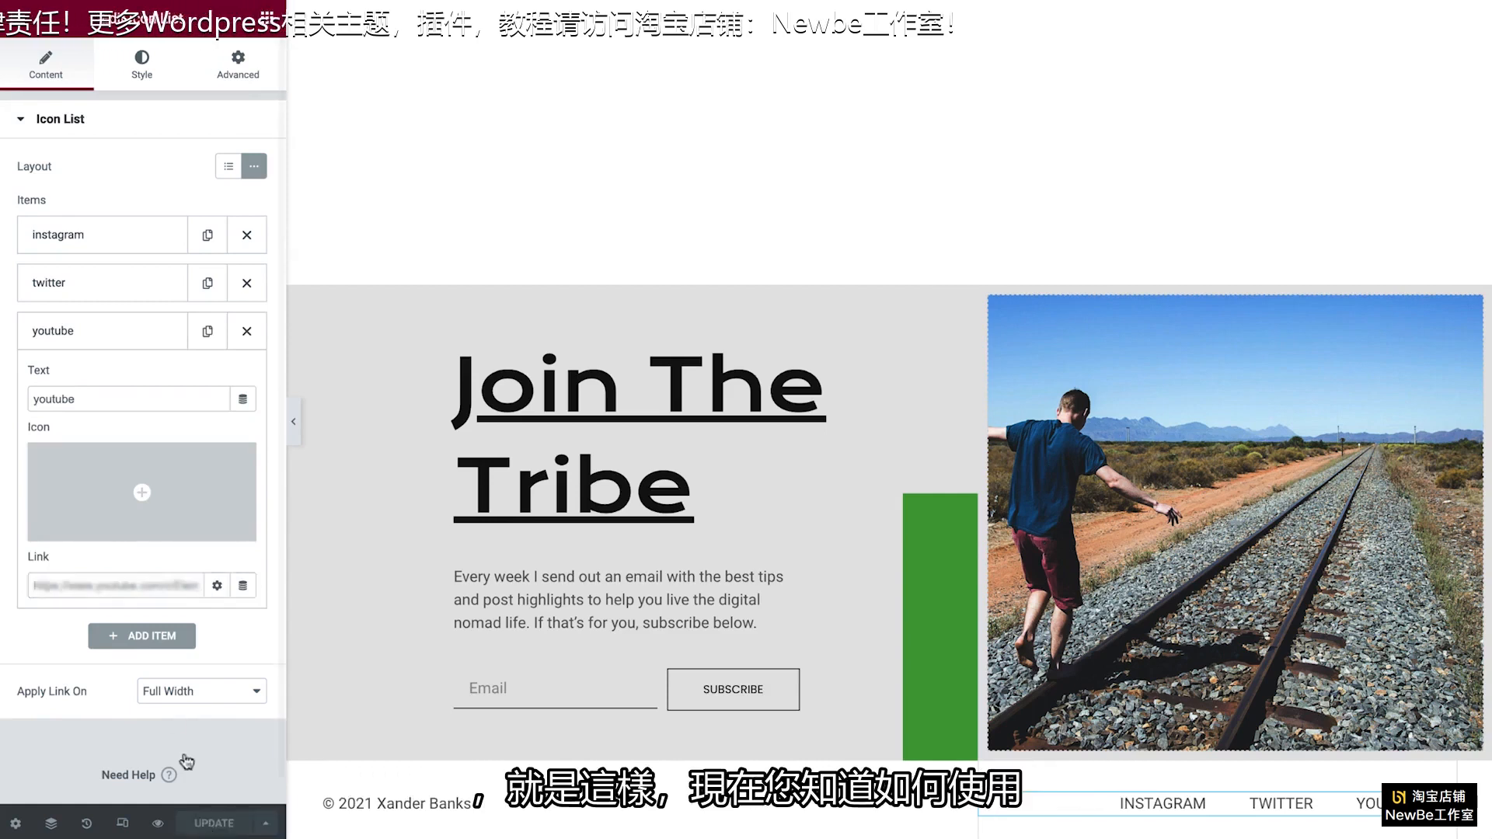
- Leave the footer editor for the Posts list and paste the prepared excerpt into the money-lessons post
left_click(13, 23)
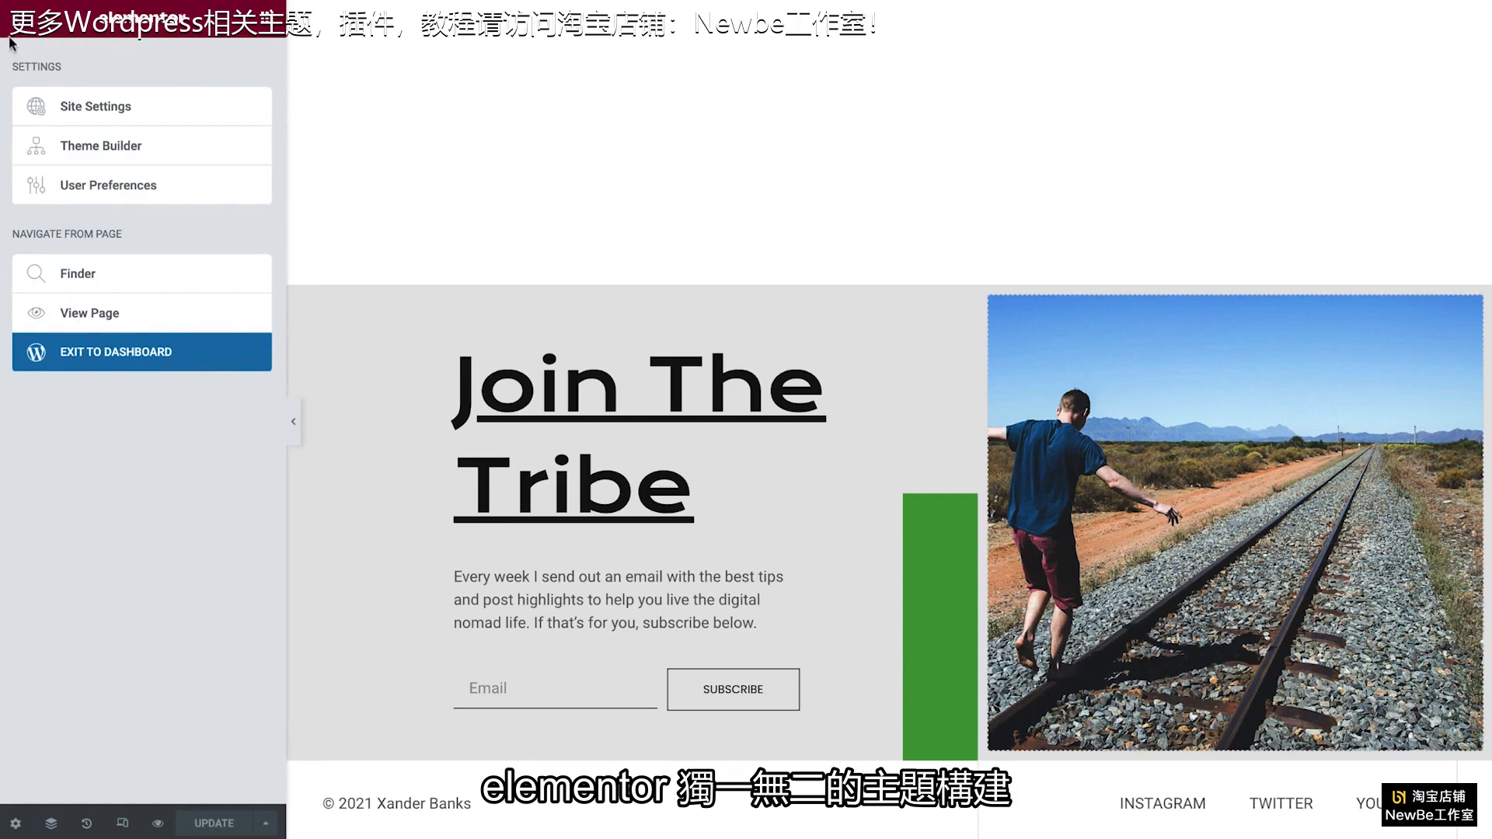
left_click(45, 152)
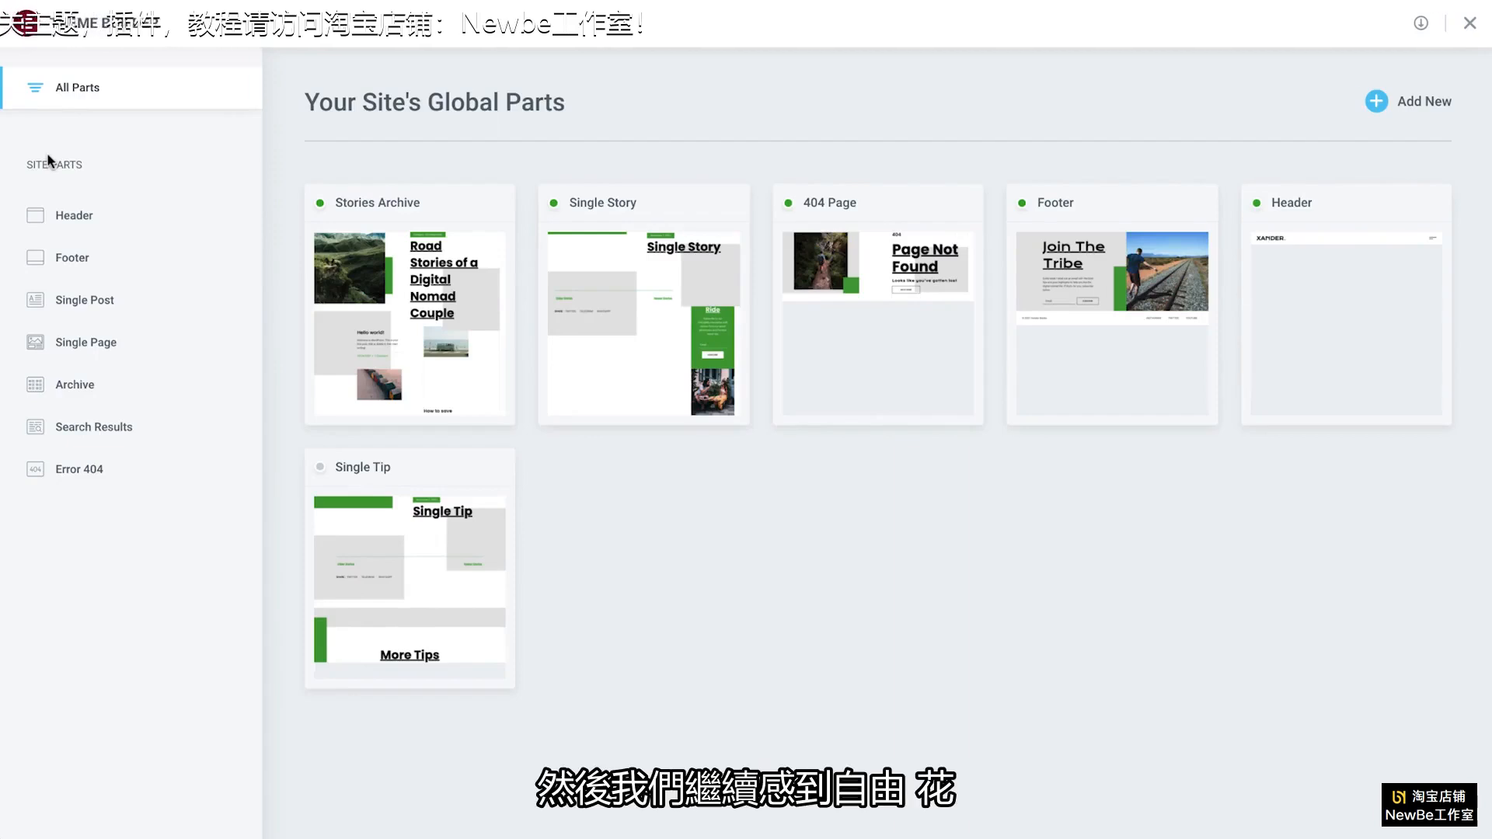
left_click(700, 267)
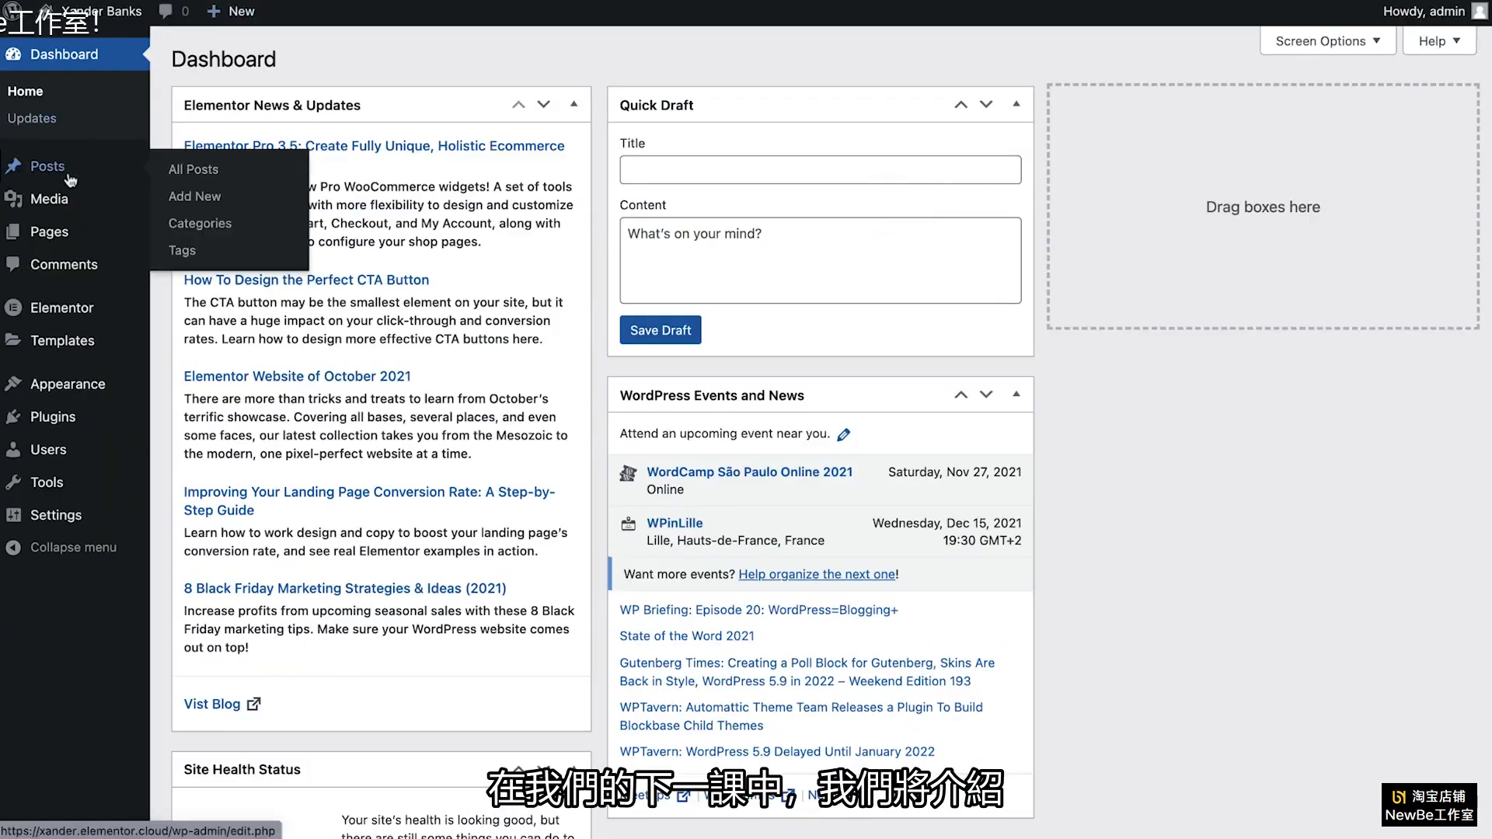
left_click(48, 165)
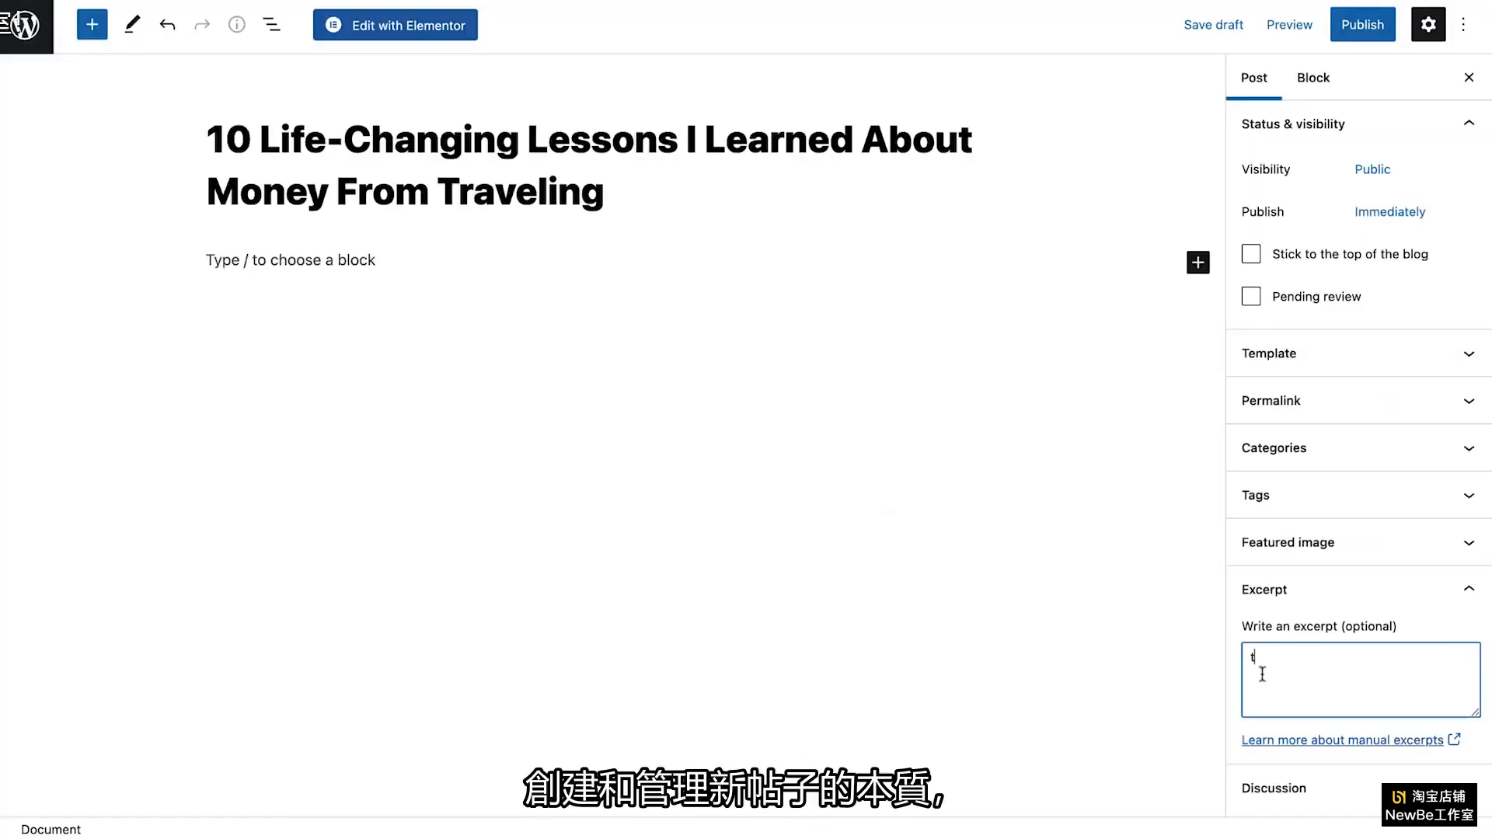
key("super+v")
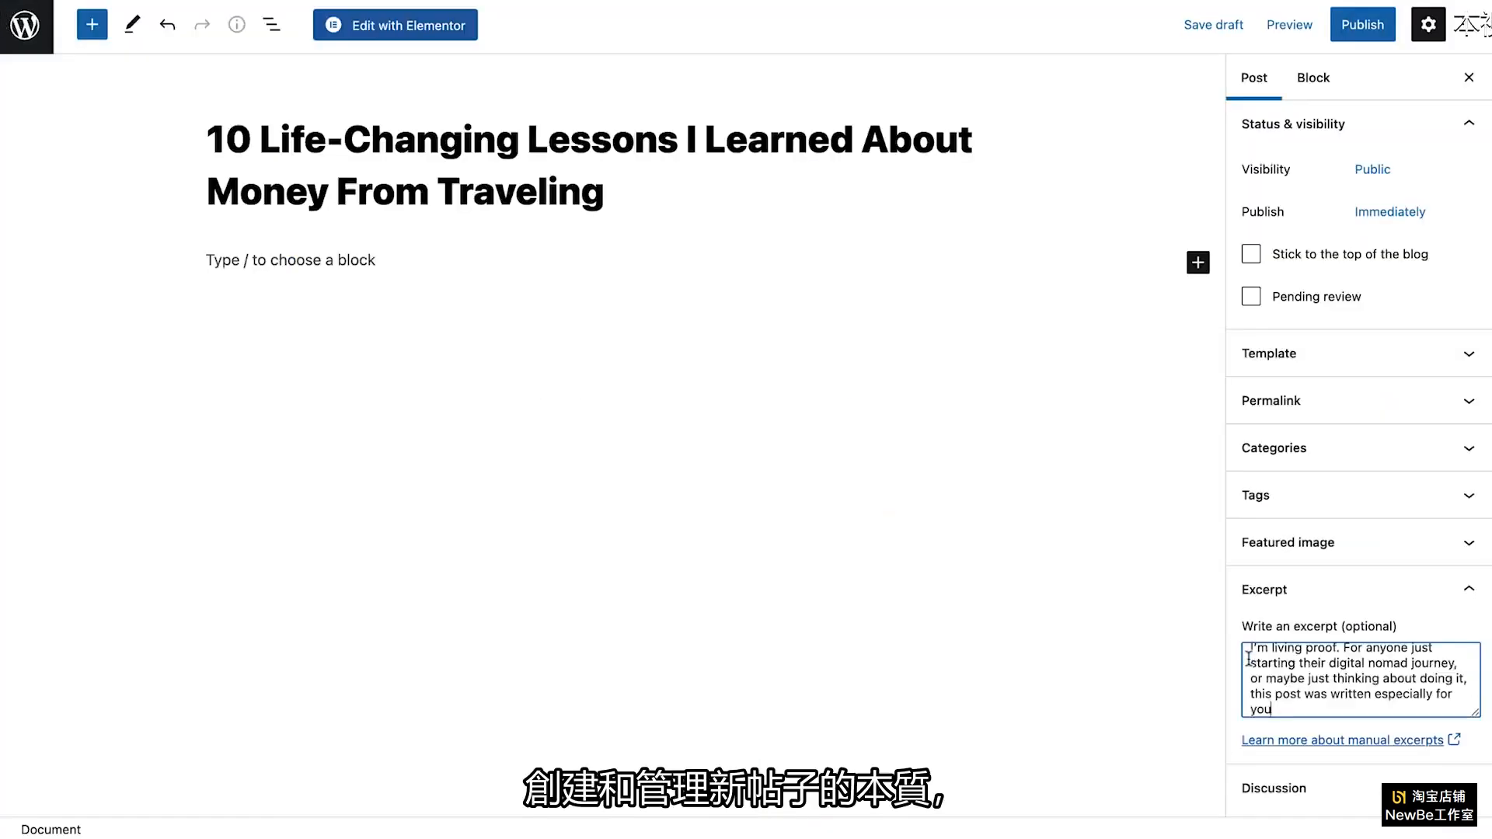